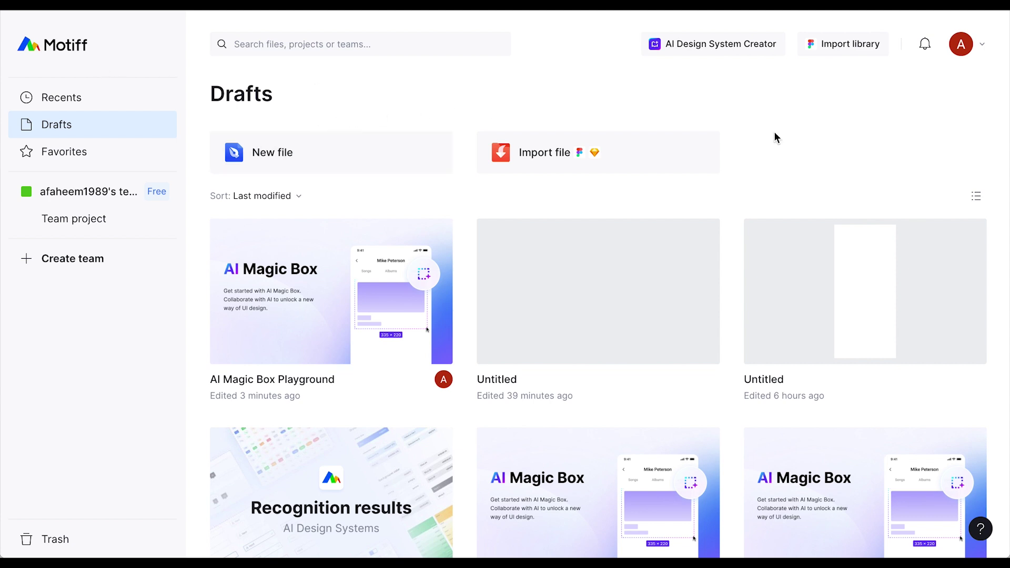
- Look through the existing design files in the Drafts overview
scroll(747, 189, down, 1)
scroll(741, 190, up, 1)
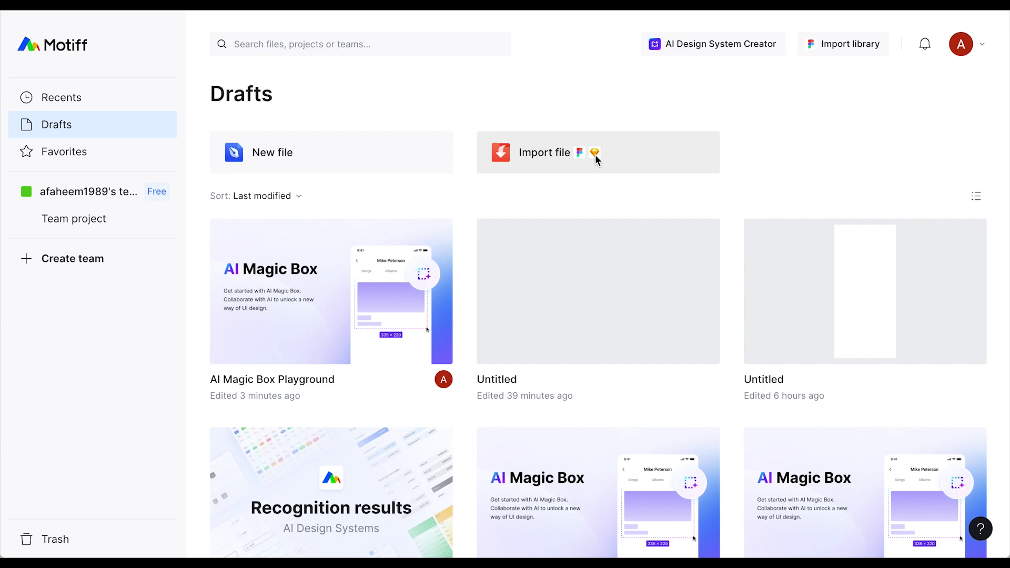
scroll(892, 420, down, 2)
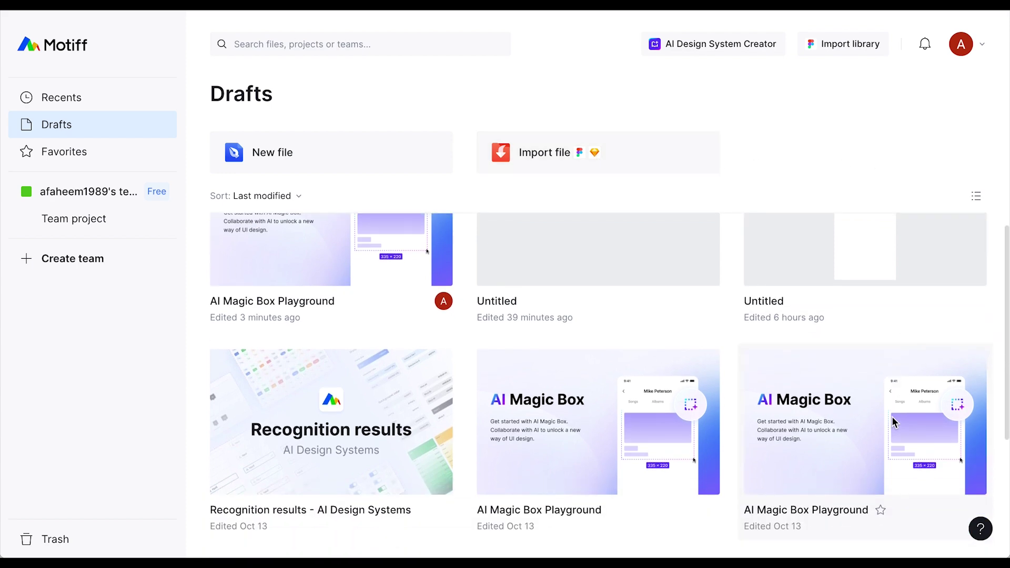
scroll(892, 421, down, 5)
scroll(732, 444, up, 2)
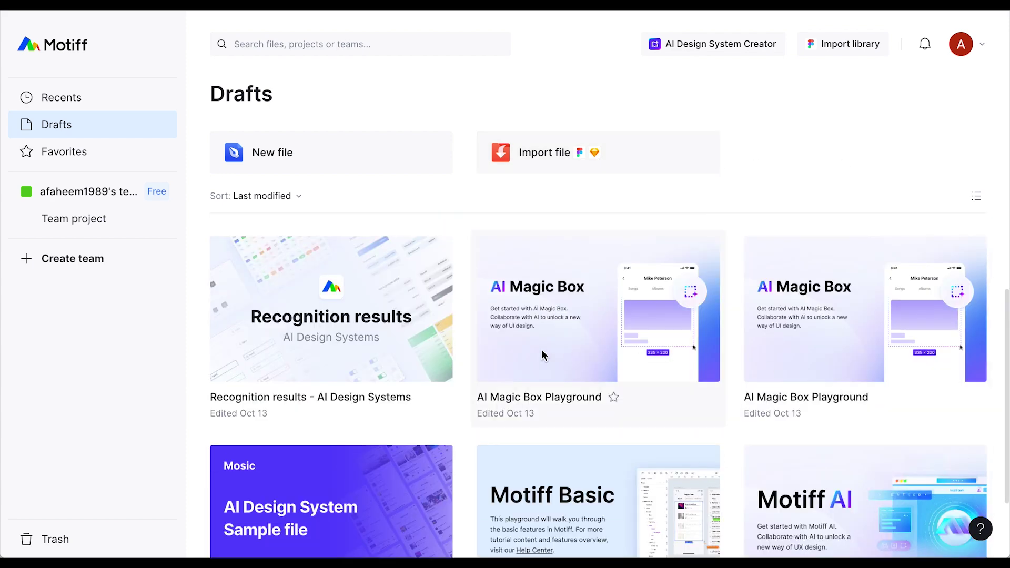
scroll(311, 336, down, 3)
scroll(315, 399, up, 2)
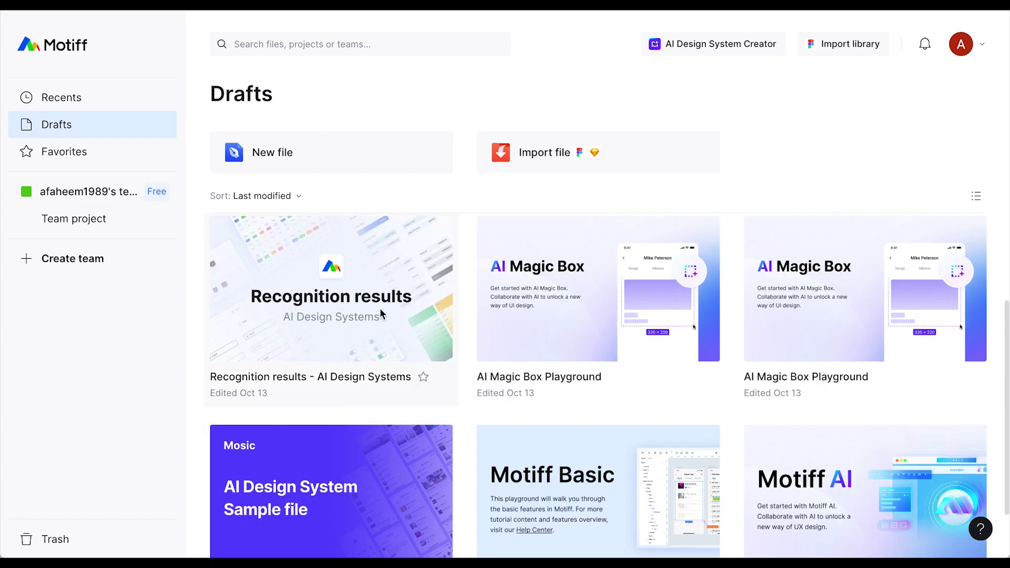
scroll(392, 327, down, 2)
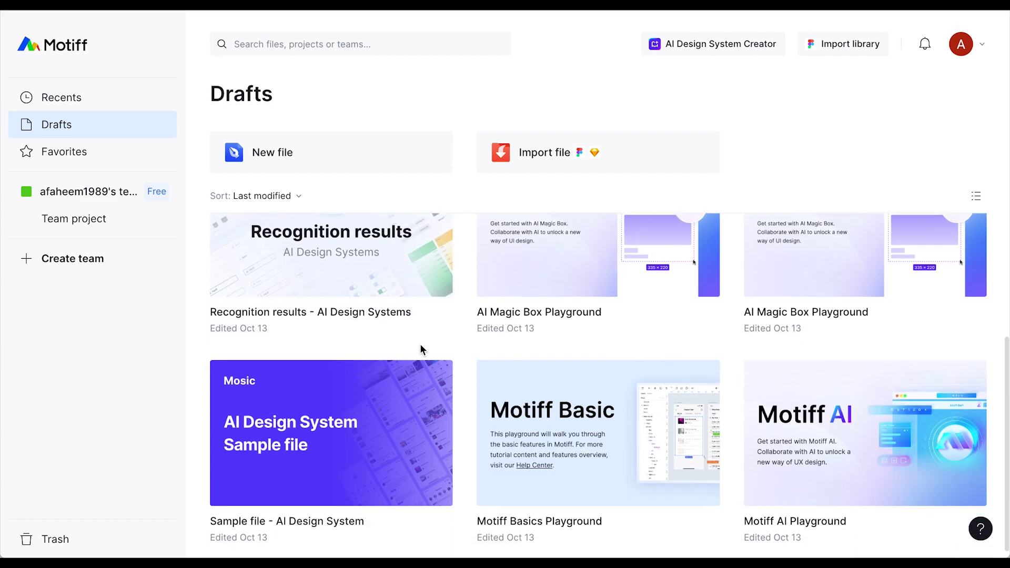
scroll(842, 368, up, 5)
scroll(856, 435, down, 5)
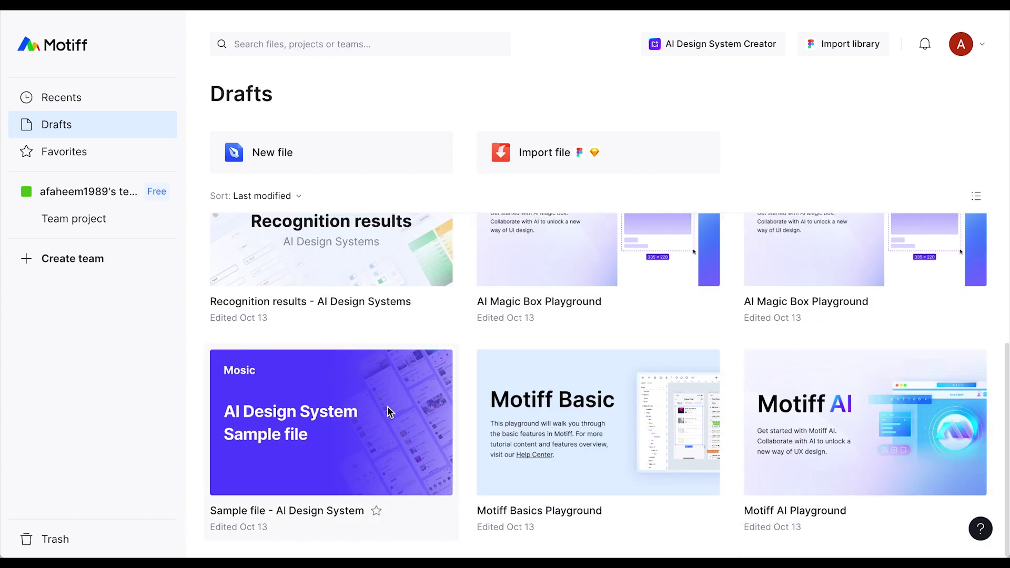
scroll(384, 434, up, 5)
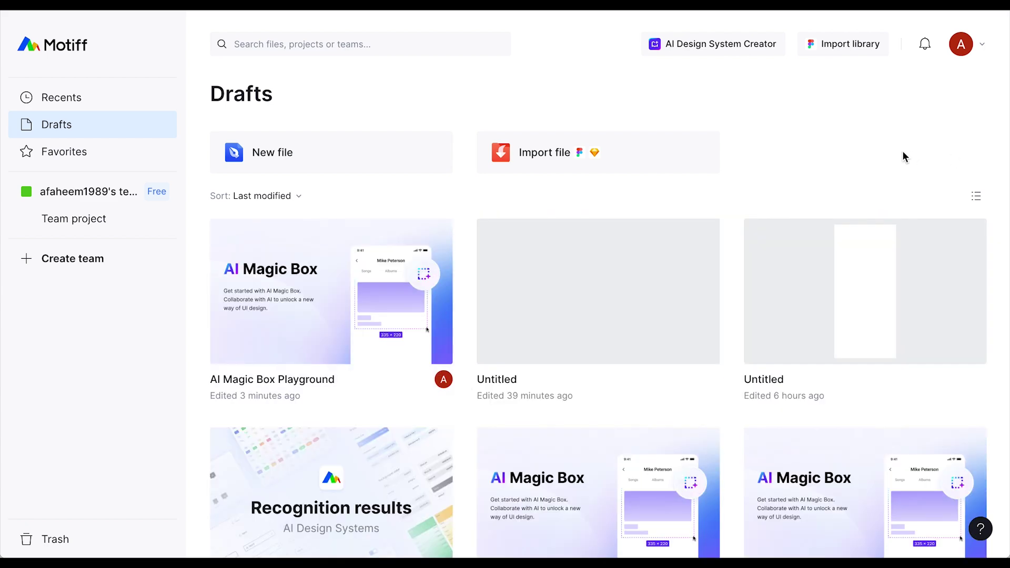
- Create a new blank design file in Drafts
click(266, 153)
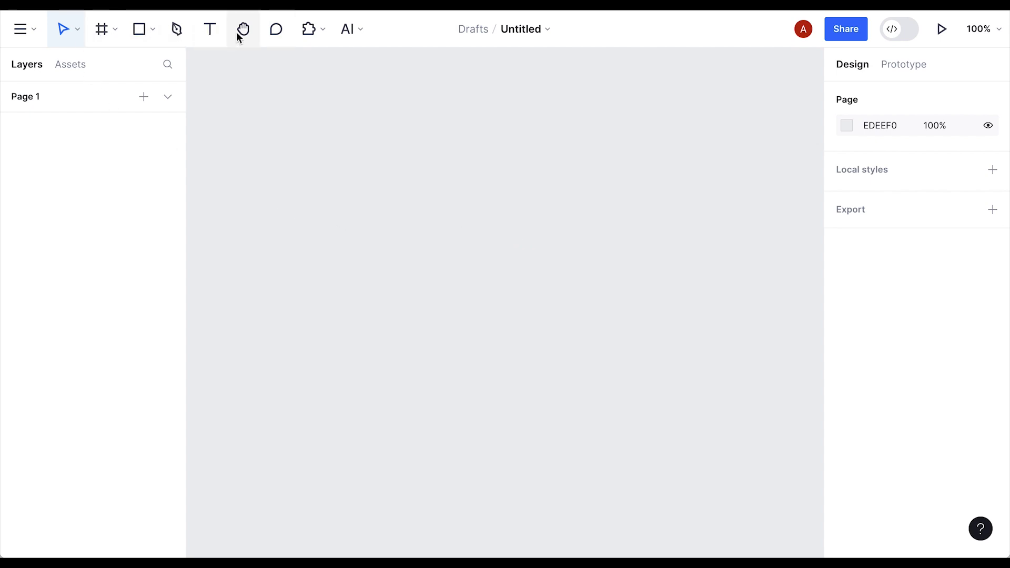
click(152, 30)
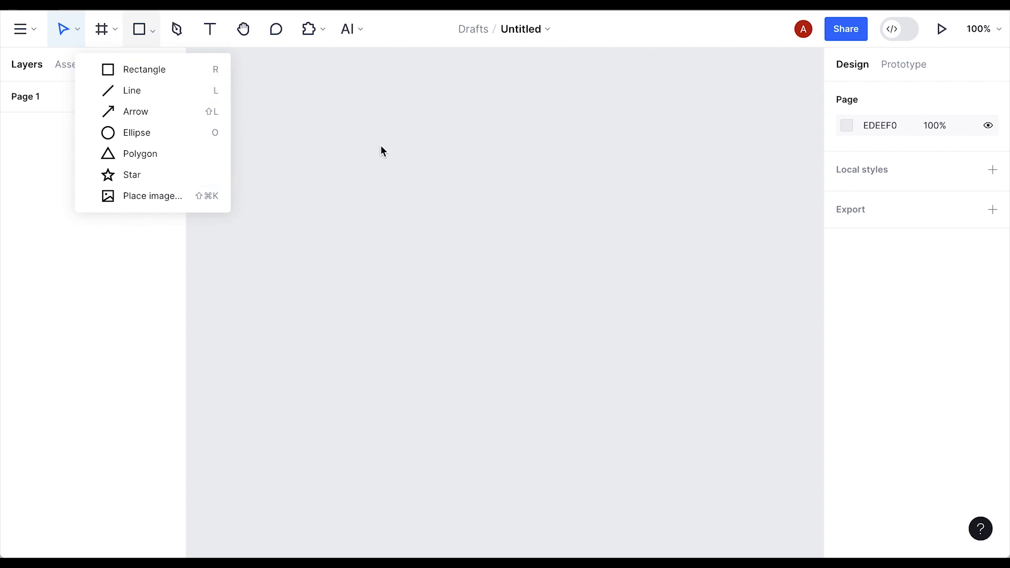
click(415, 121)
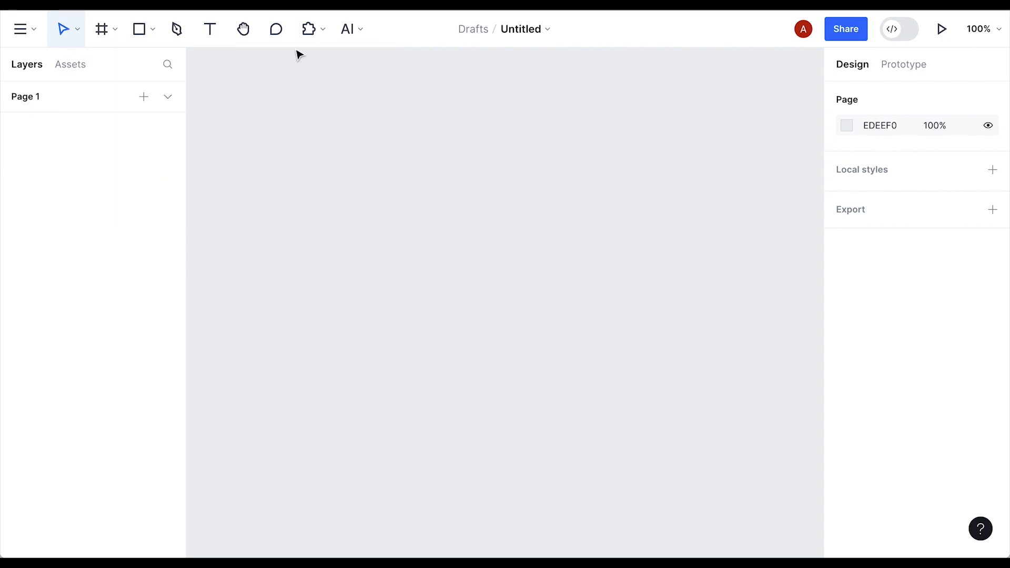
click(310, 29)
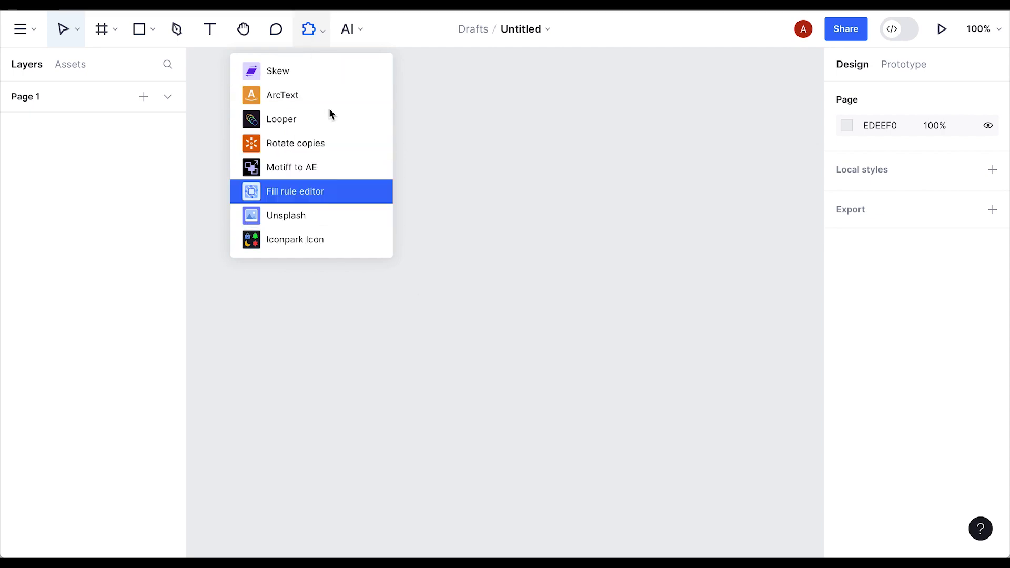
click(361, 24)
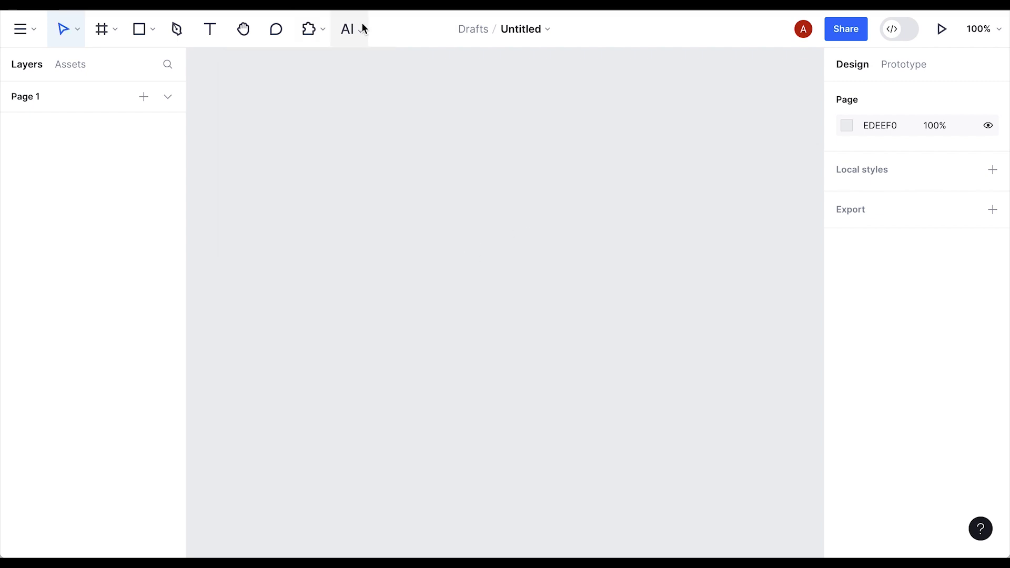
click(359, 31)
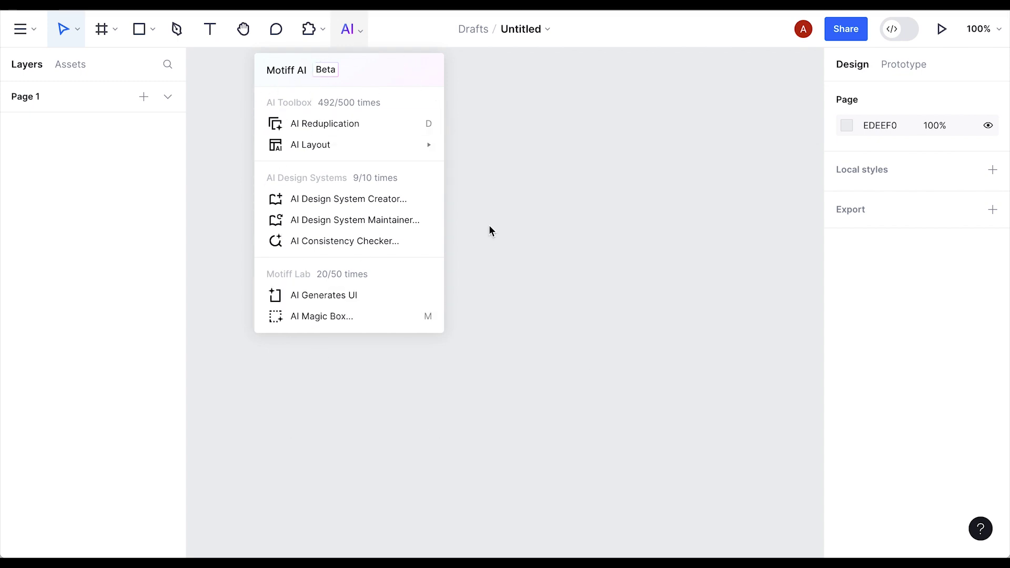
click(376, 420)
- Add an iPhone 13 & 14 frame (390 × 844) to the canvas and rename it "Home screen"
click(101, 29)
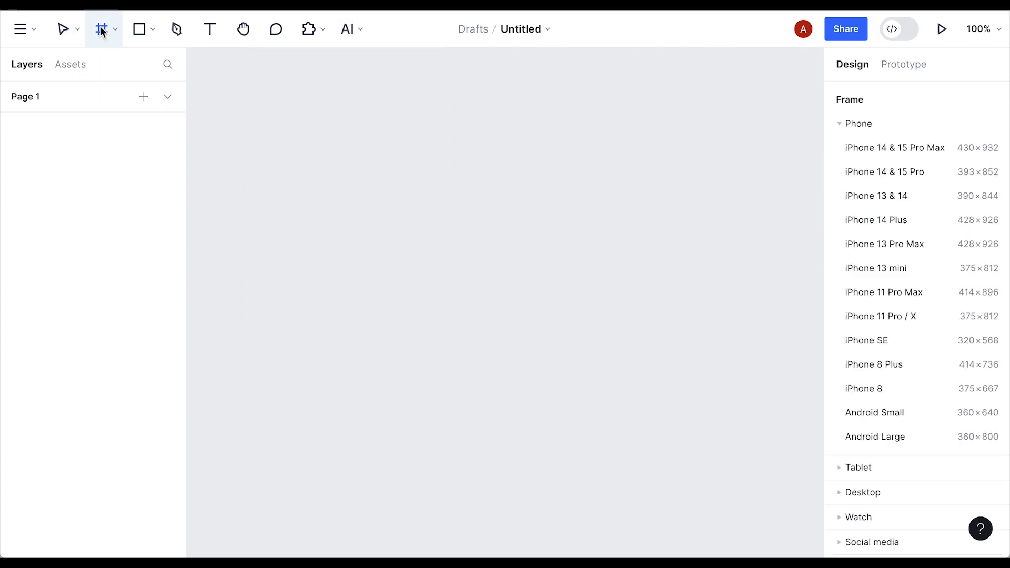
click(881, 196)
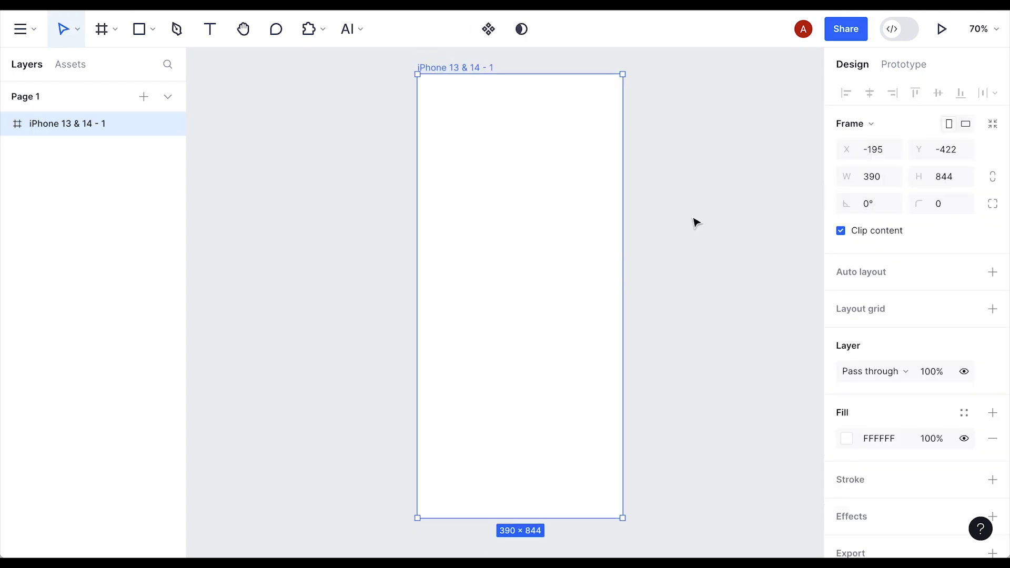
drag(706, 221, 598, 188)
double_click(352, 76)
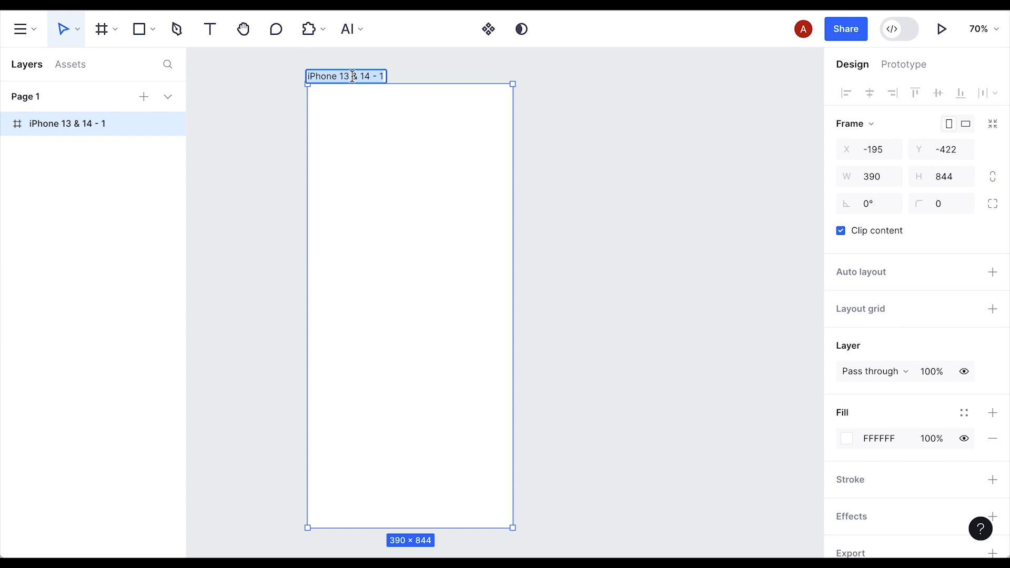
text(H)
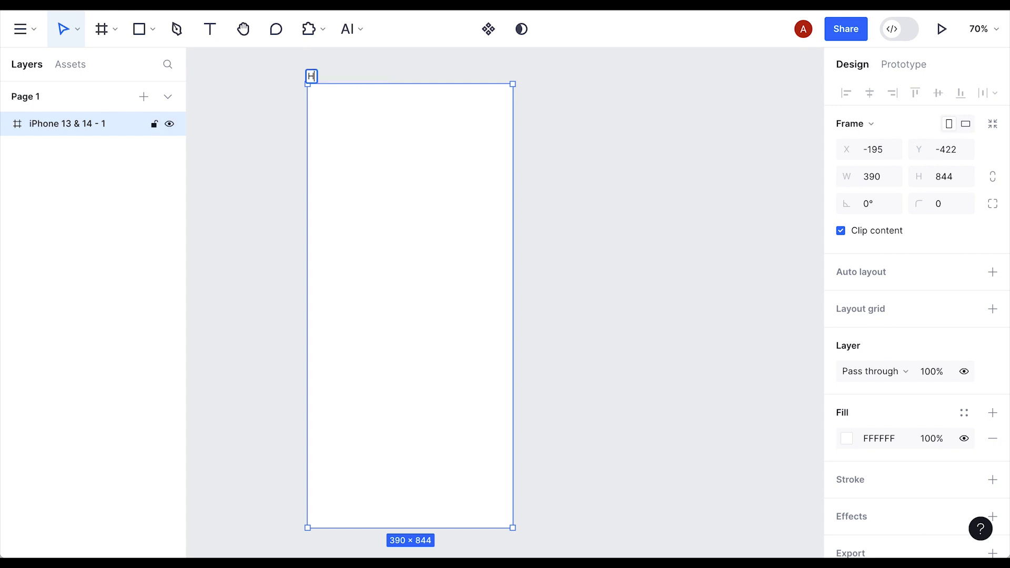
text(ome screen)
key(Return)
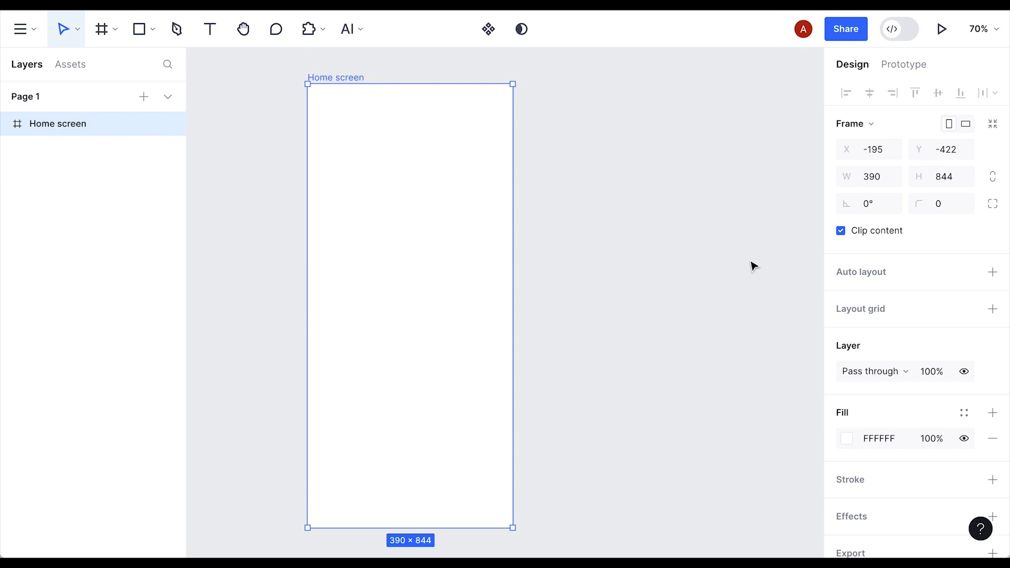
click(747, 267)
- Generate screens with AI Generates UI from the prompt "Travel app home screen ui design" and close the generator
drag(686, 208, 624, 210)
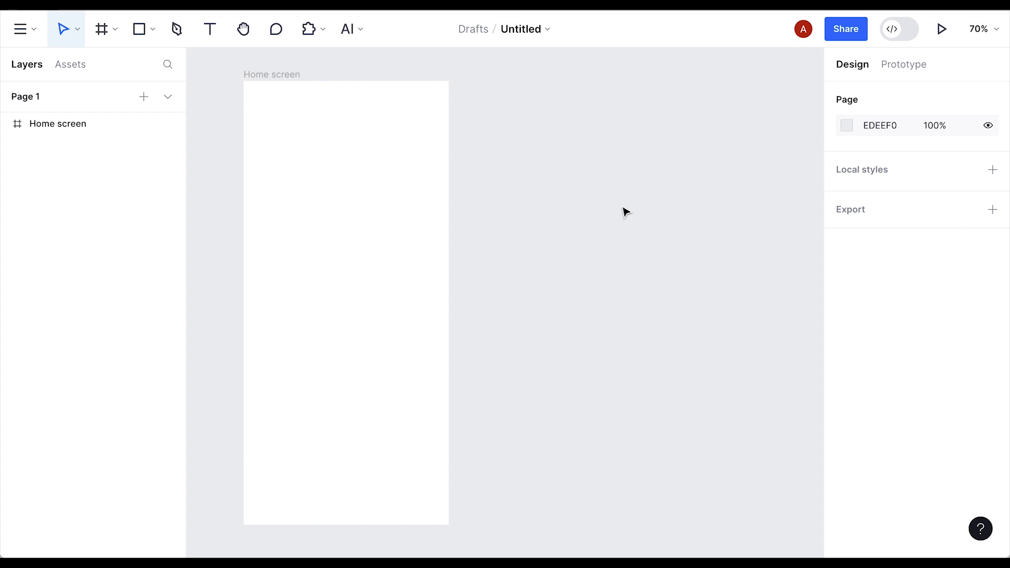
click(358, 28)
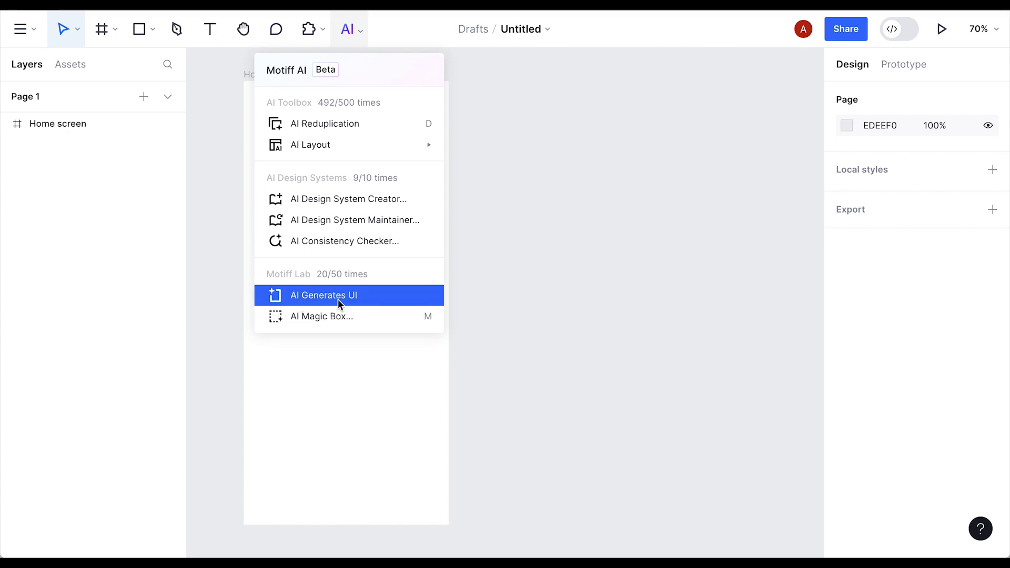
click(337, 299)
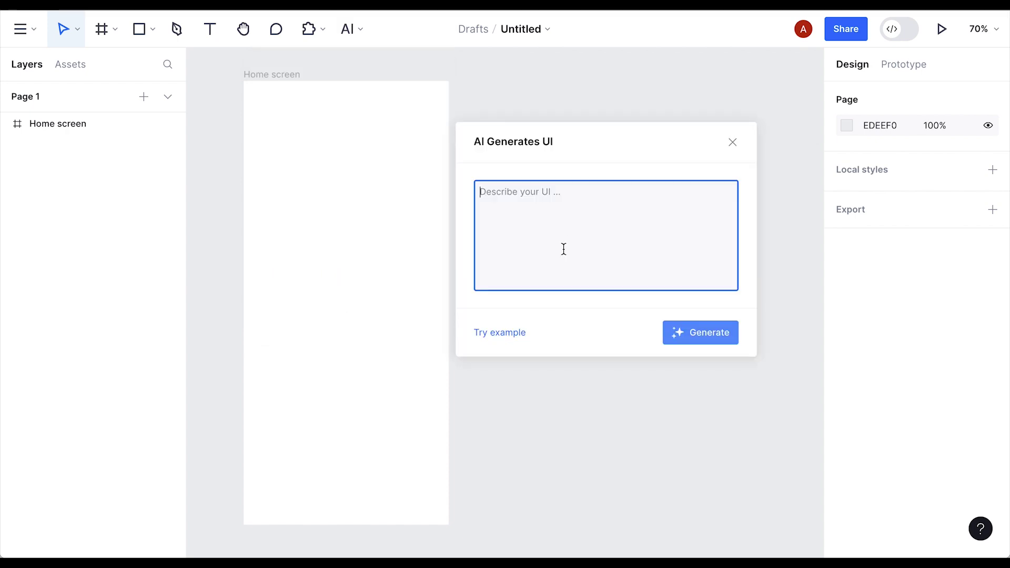
text(Travel app home screen ui design)
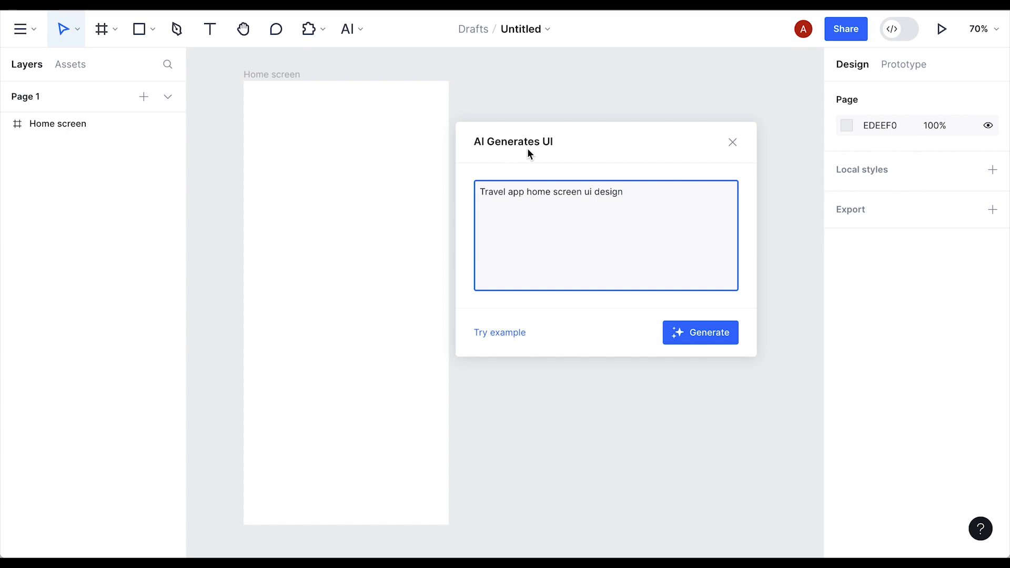
click(705, 336)
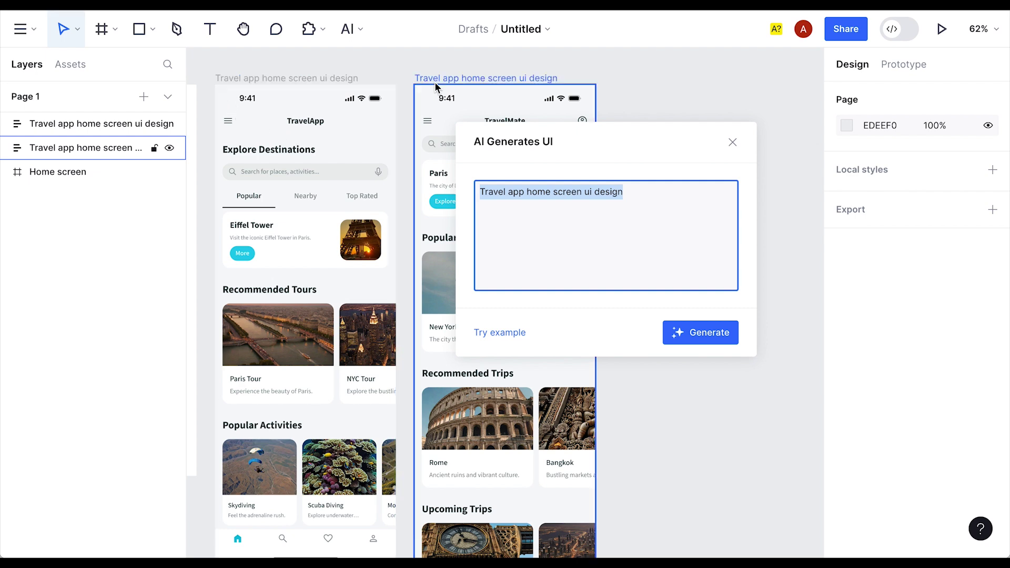
click(733, 143)
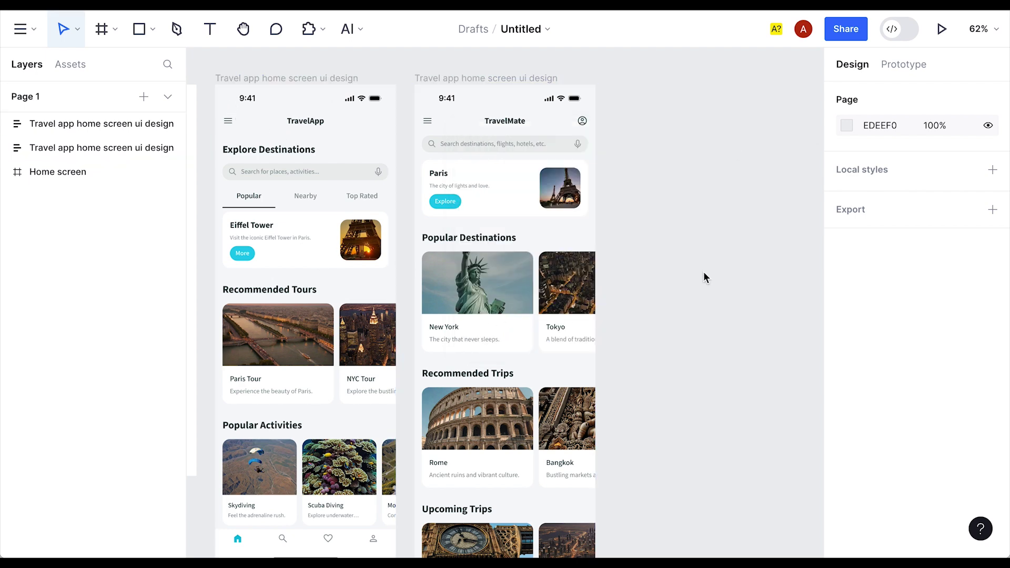
- Examine the layout and sections of the two generated travel app home screens beside the empty Home screen frame
scroll(552, 333, left, 5)
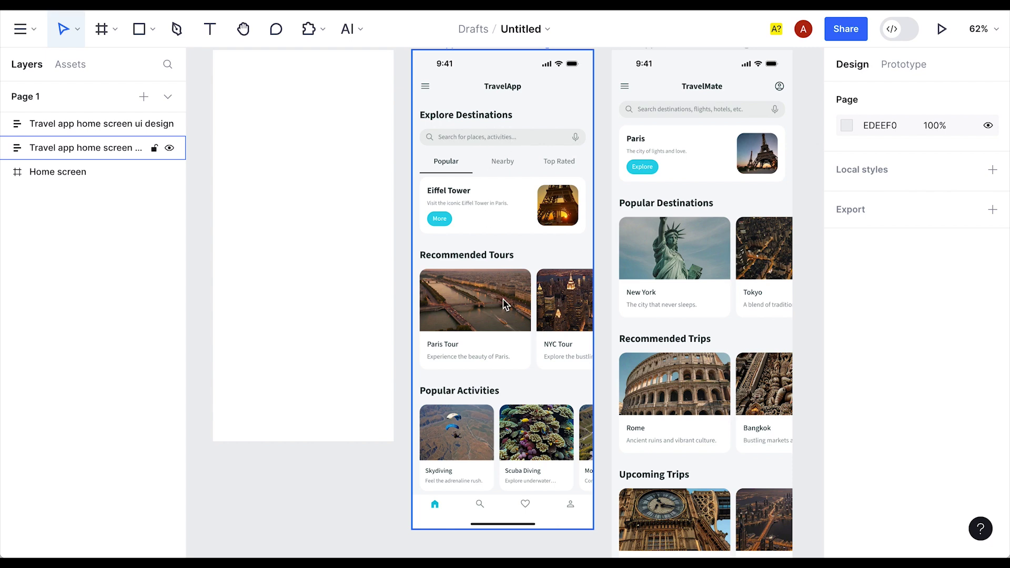
scroll(499, 294, down, 1)
scroll(524, 332, up, 1)
drag(600, 233, 579, 246)
scroll(579, 246, up, 1)
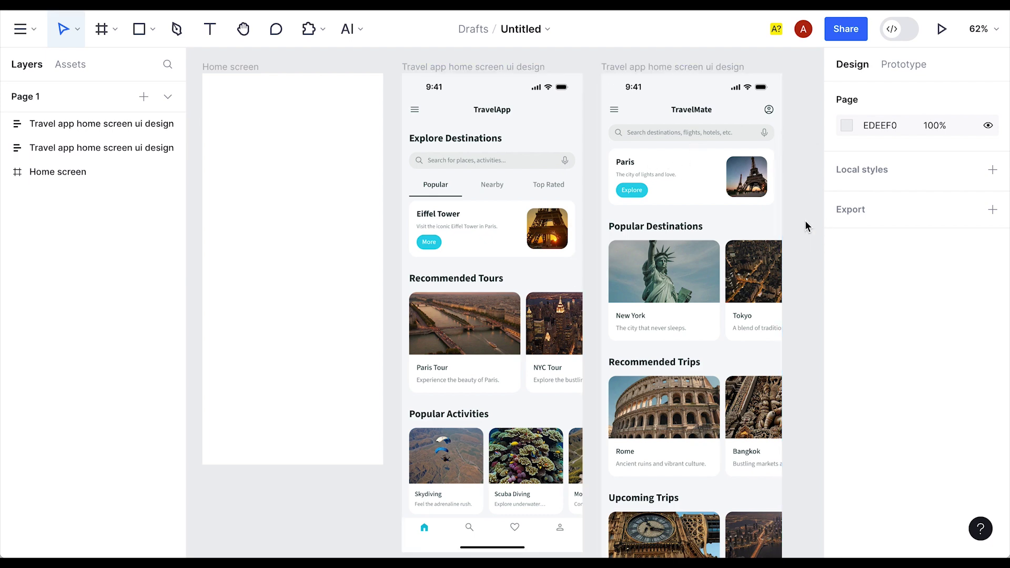
drag(805, 245, 739, 192)
scroll(740, 192, up, 3)
scroll(763, 277, down, 3)
drag(432, 373, 529, 312)
scroll(530, 311, down, 2)
scroll(518, 363, up, 1)
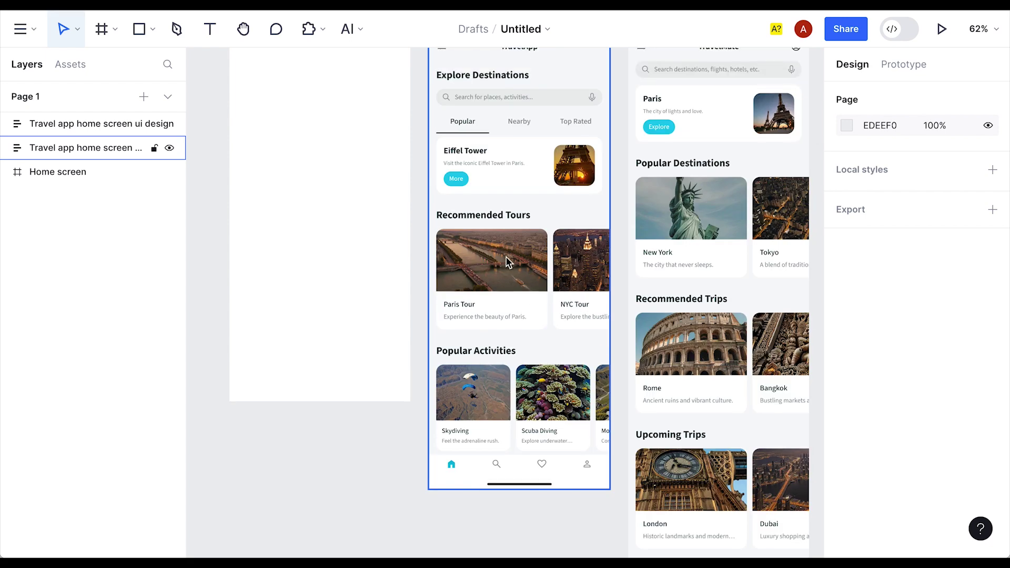
scroll(510, 247, up, 3)
scroll(521, 316, down, 3)
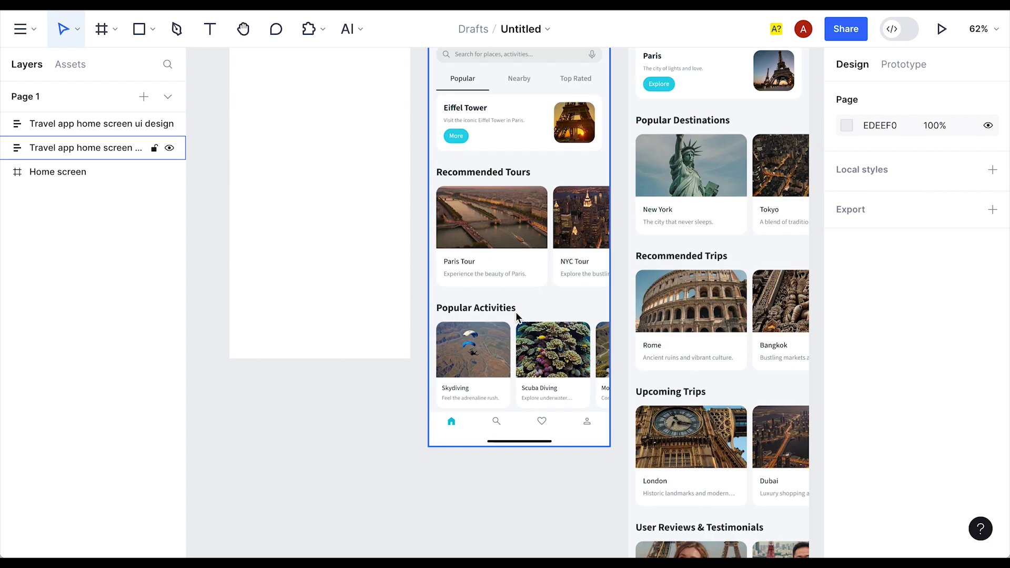
scroll(460, 251, up, 5)
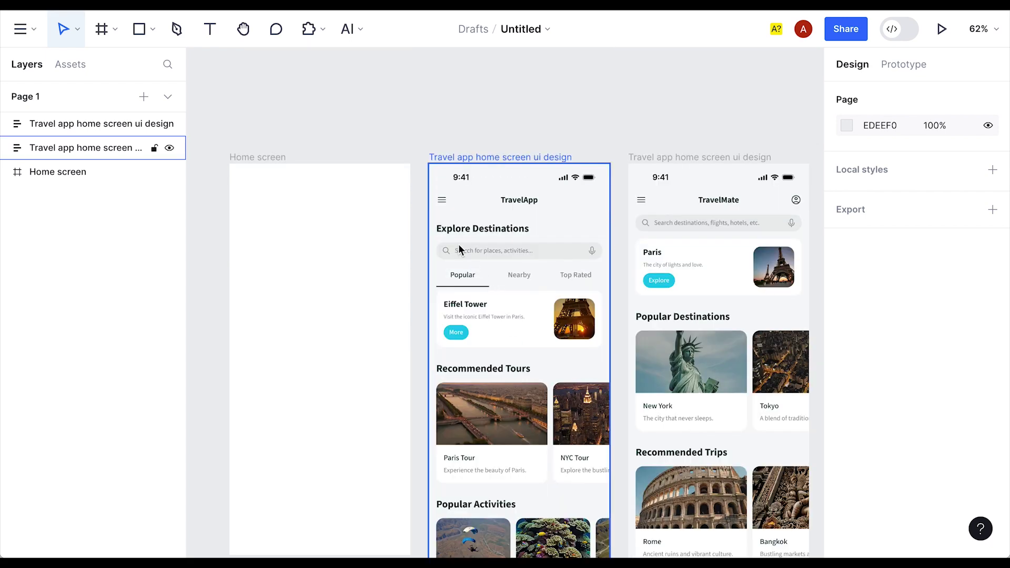
scroll(474, 253, down, 6)
scroll(534, 361, right, 5)
scroll(535, 361, up, 4)
scroll(633, 342, left, 3)
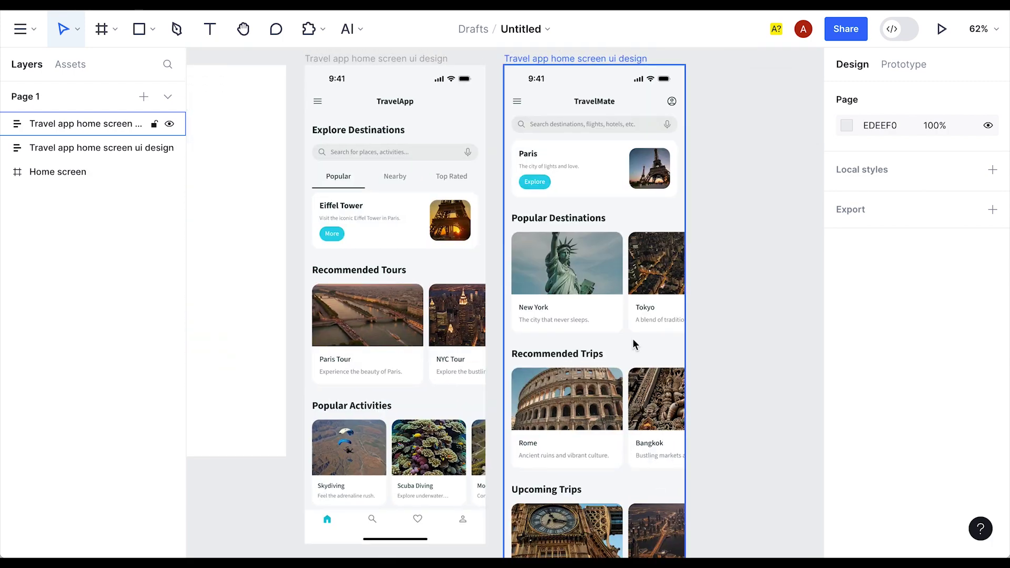
scroll(764, 210, left, 2)
scroll(764, 209, down, 2)
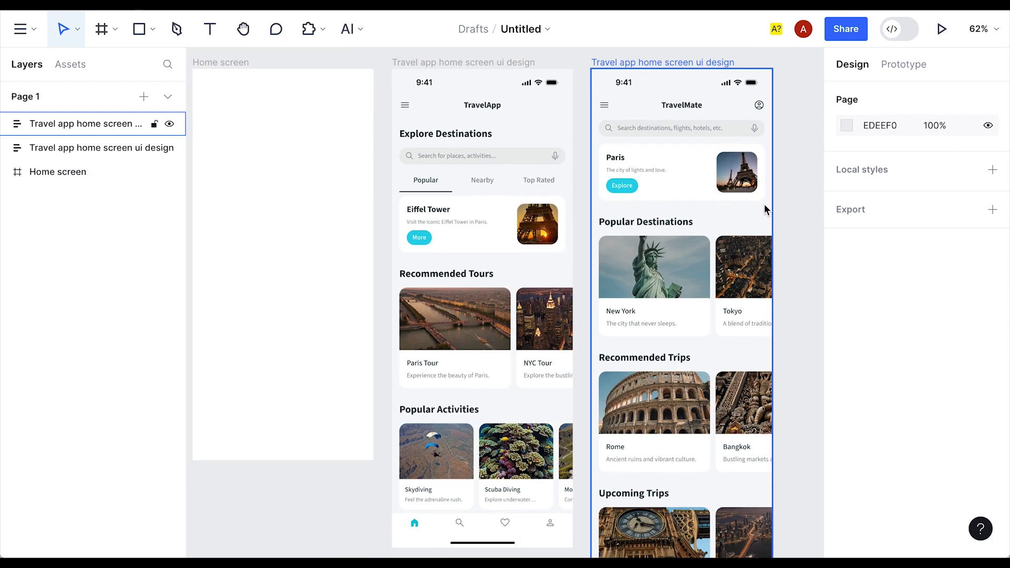
scroll(724, 246, up, 2)
scroll(724, 246, right, 3)
scroll(423, 257, left, 5)
scroll(422, 257, down, 1)
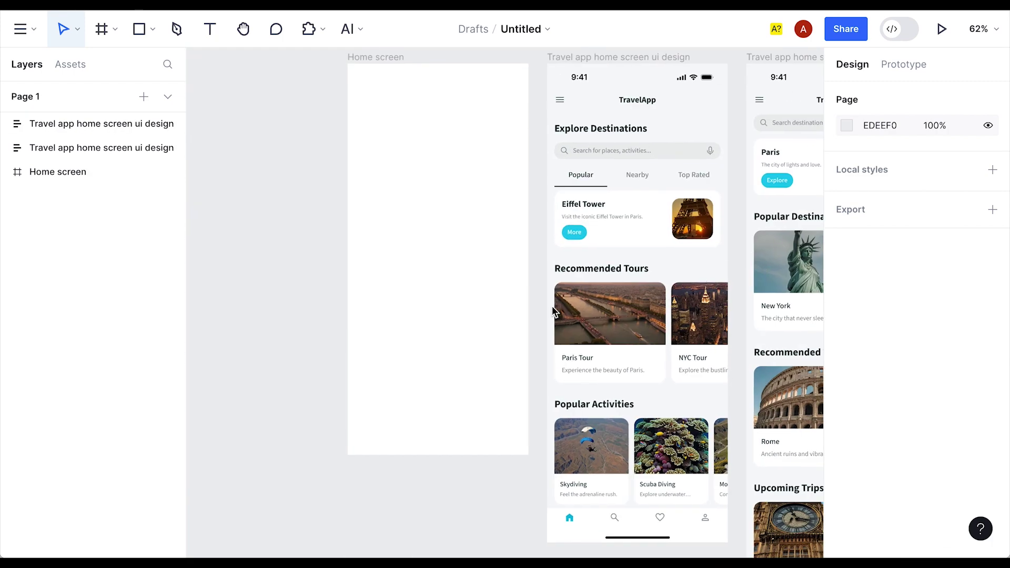
scroll(422, 258, up, 1)
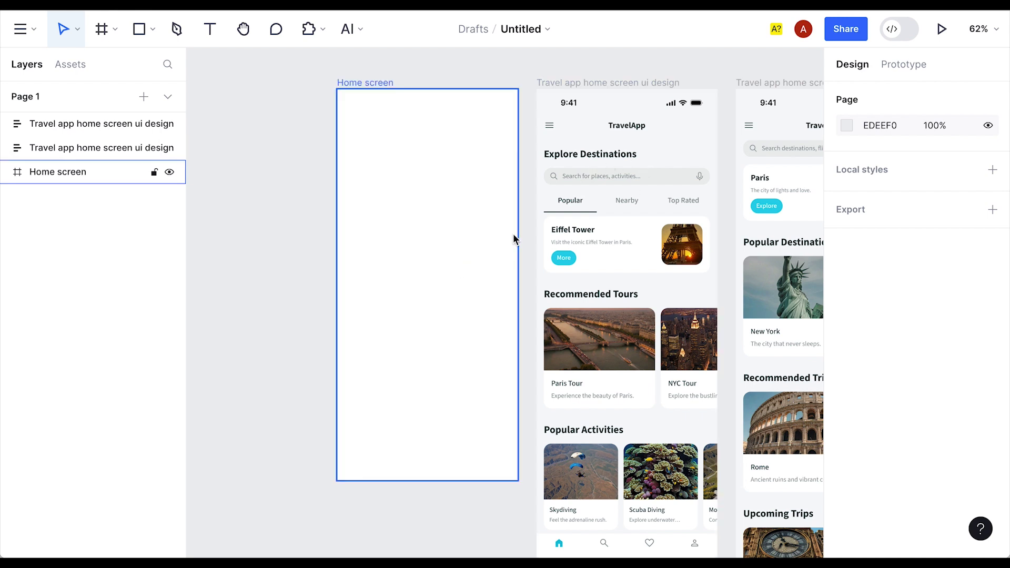
click(618, 158)
scroll(674, 324, down, 2)
scroll(675, 324, right, 3)
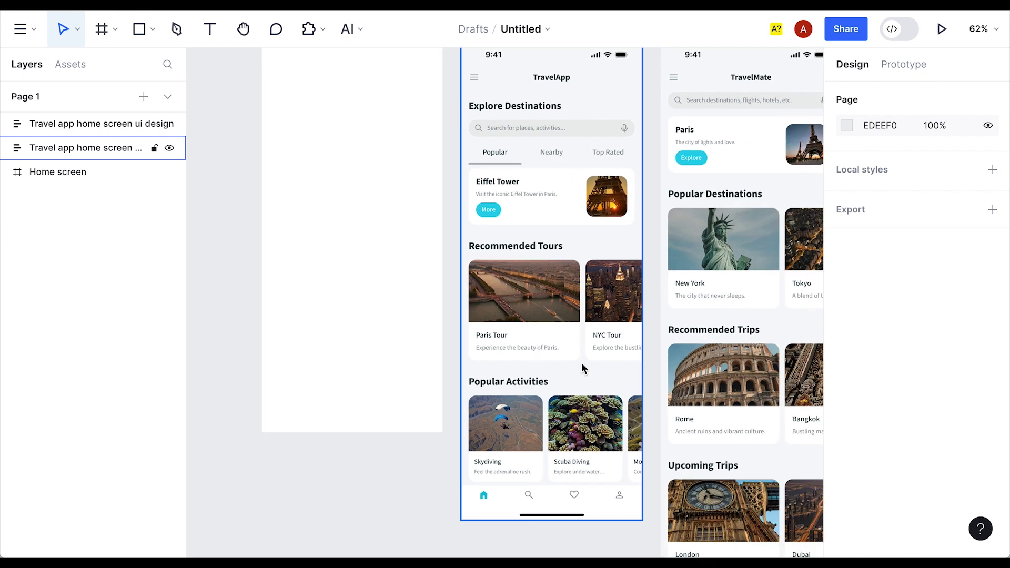
scroll(583, 401, up, 2)
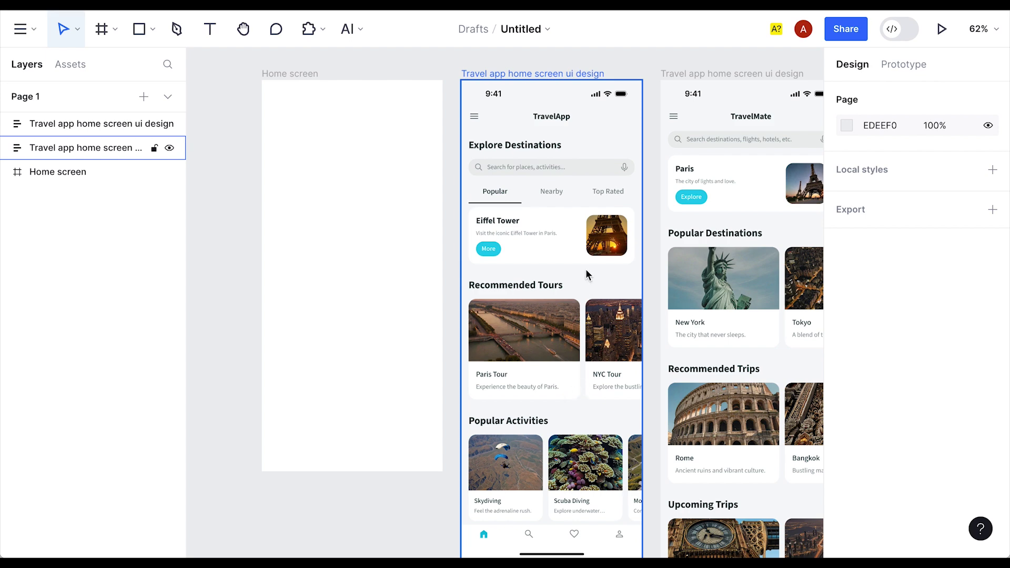
- Move the Eiffel Tower card in the TravelApp screen to directly below the Recommended Tours heading
scroll(583, 274, up, 5)
click(523, 282)
scroll(579, 263, down, 8)
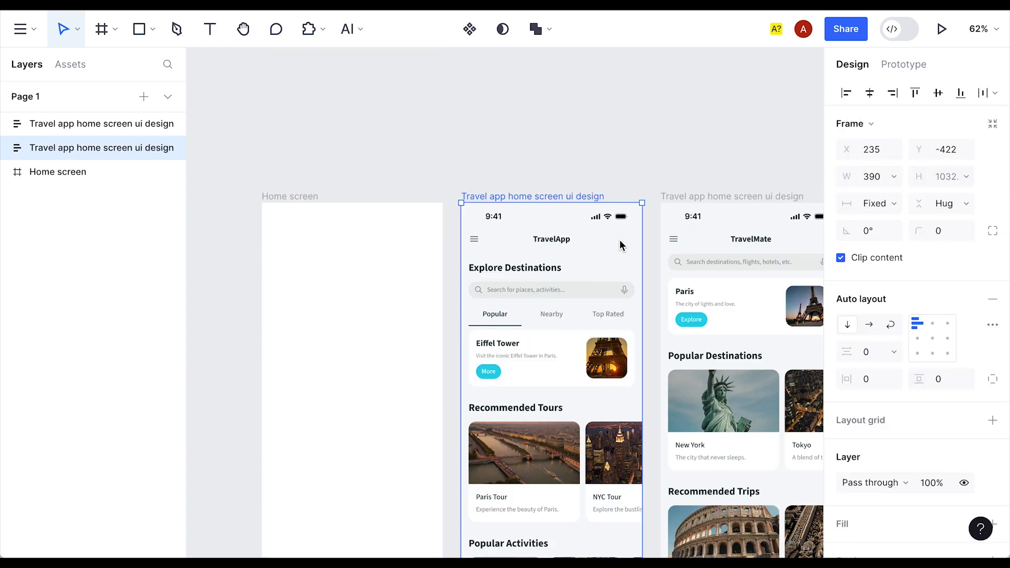
scroll(562, 276, up, 5)
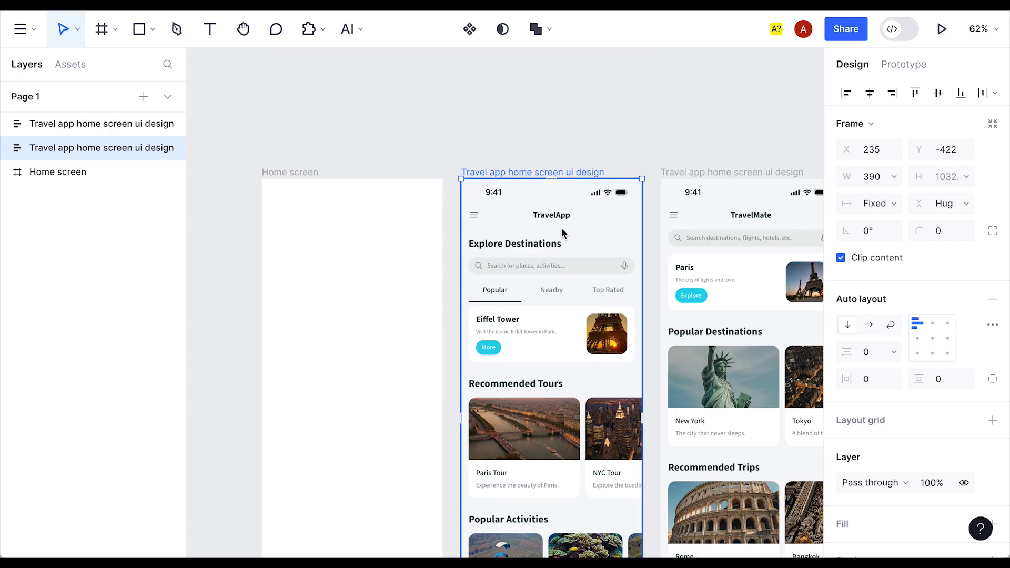
scroll(561, 227, down, 7)
scroll(561, 231, up, 5)
double_click(516, 264)
double_click(516, 264)
double_click(517, 264)
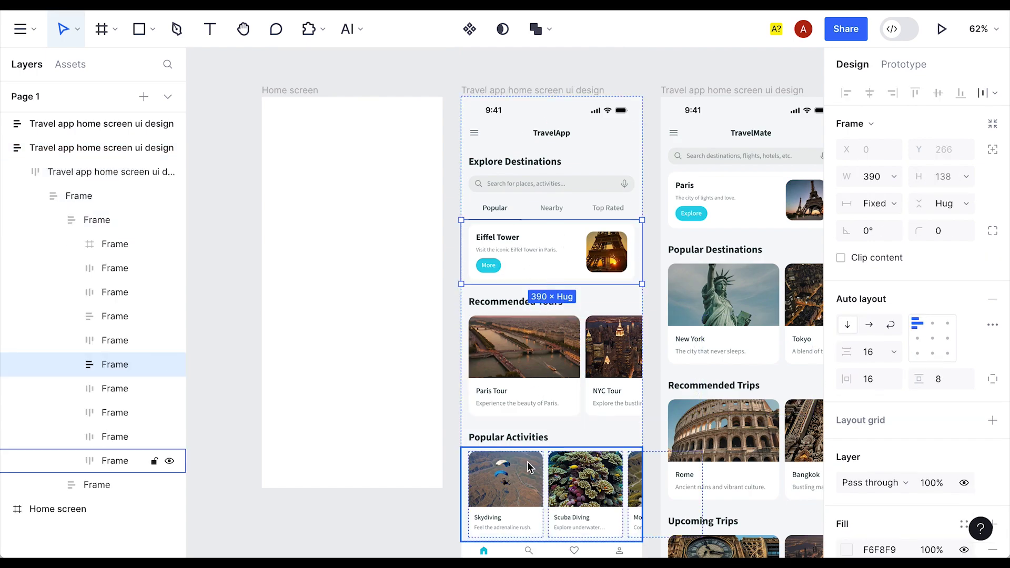
key(Down)
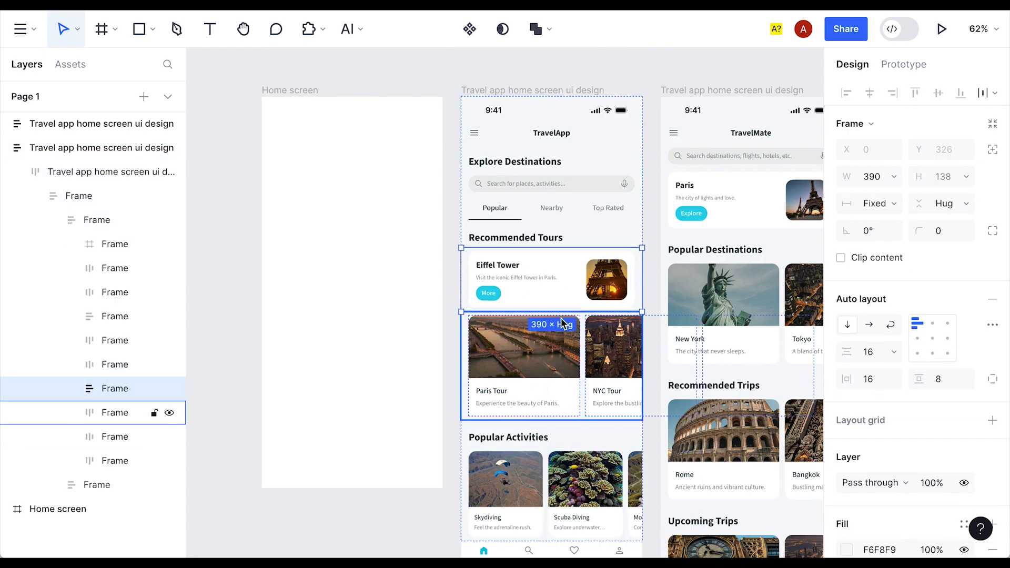
key(Down)
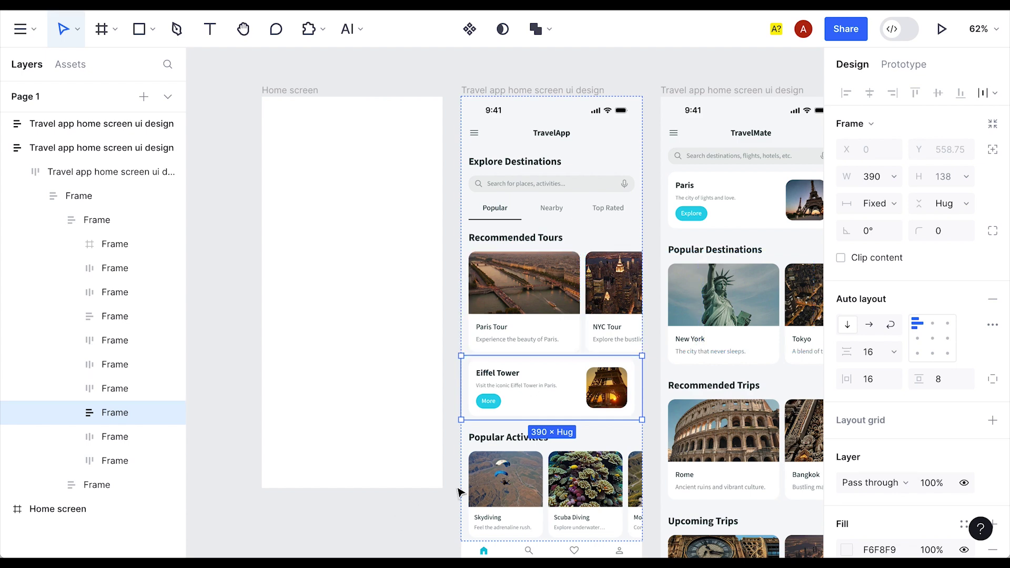
key(Up)
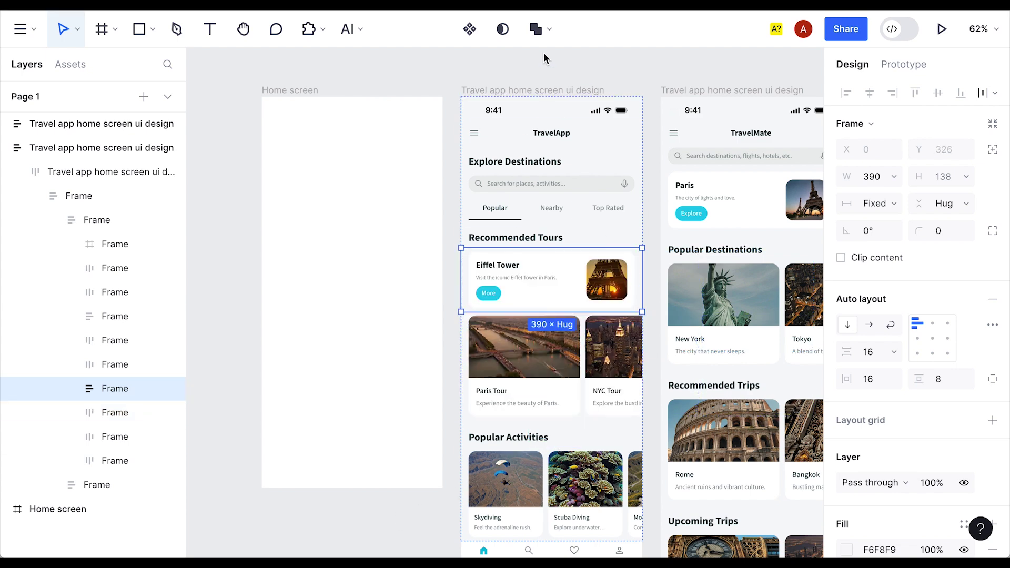
click(569, 62)
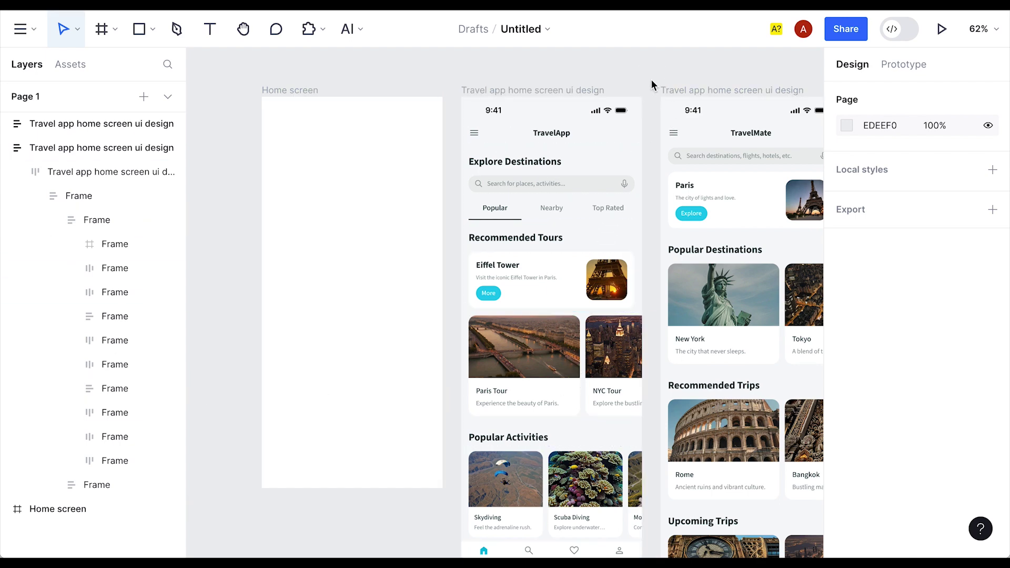
- Add a layout grid to the Home screen frame, set it to Columns and the count to 4
scroll(503, 291, left, 3)
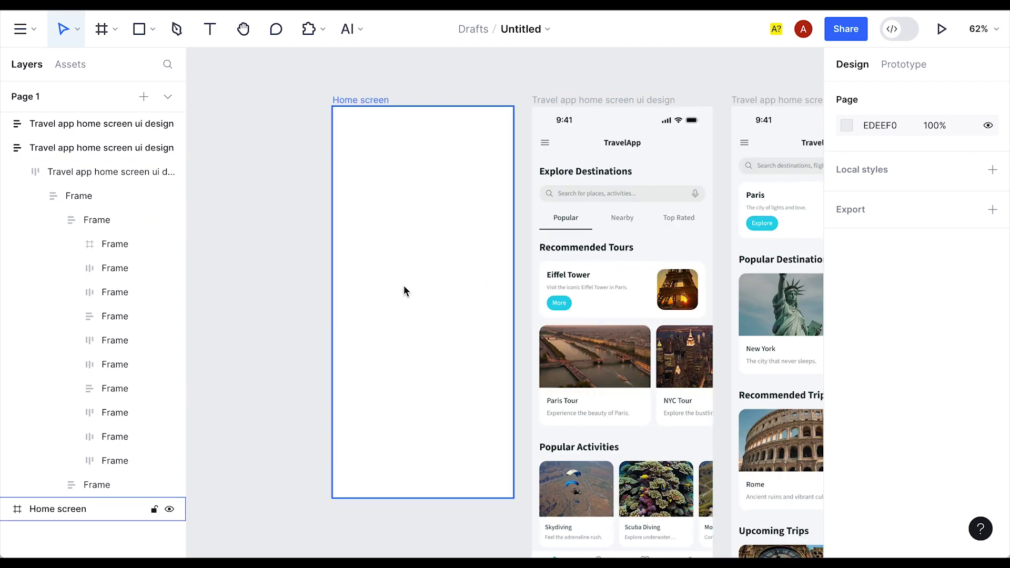
scroll(403, 285, right, 2)
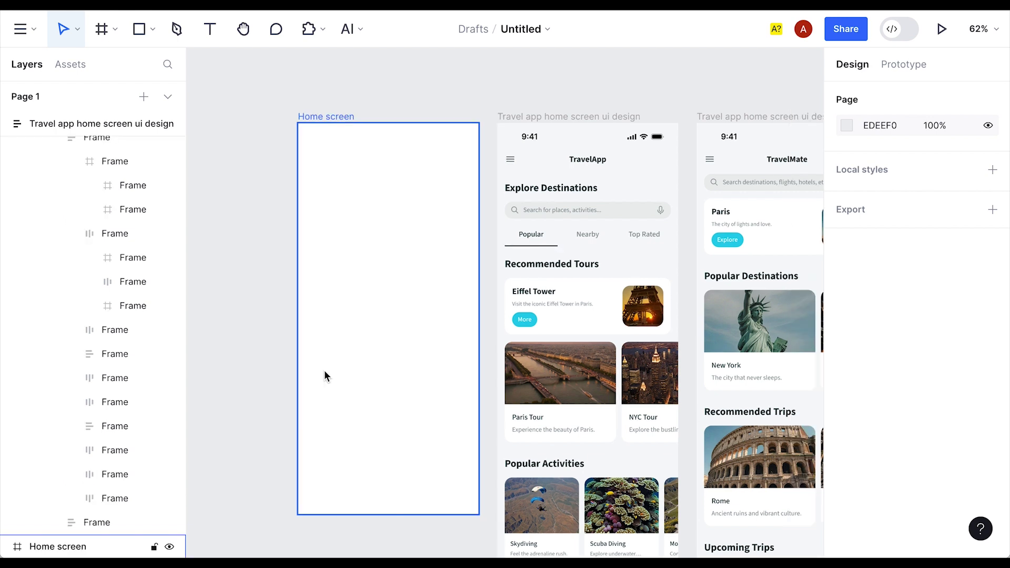
click(374, 241)
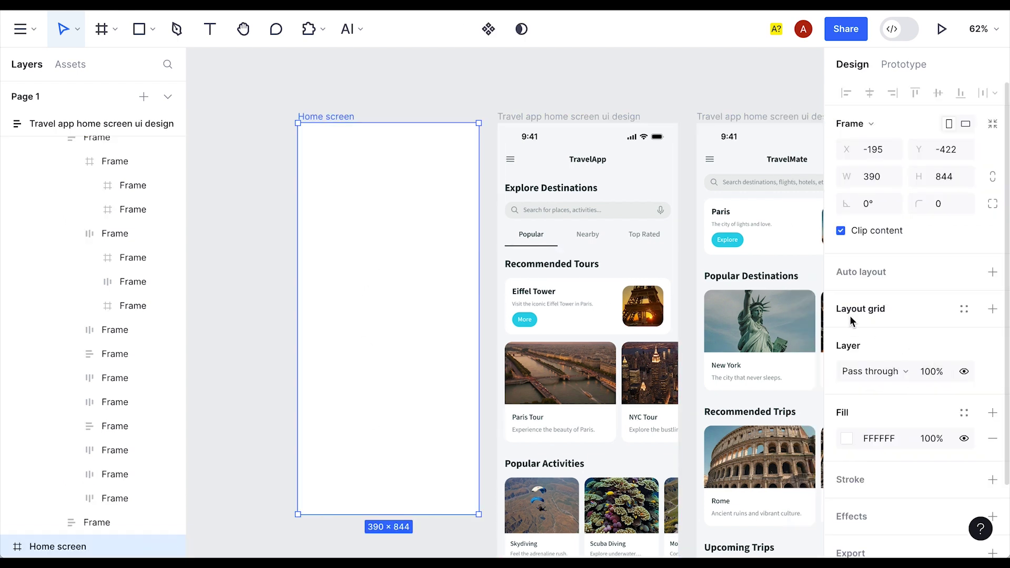
click(992, 309)
click(846, 335)
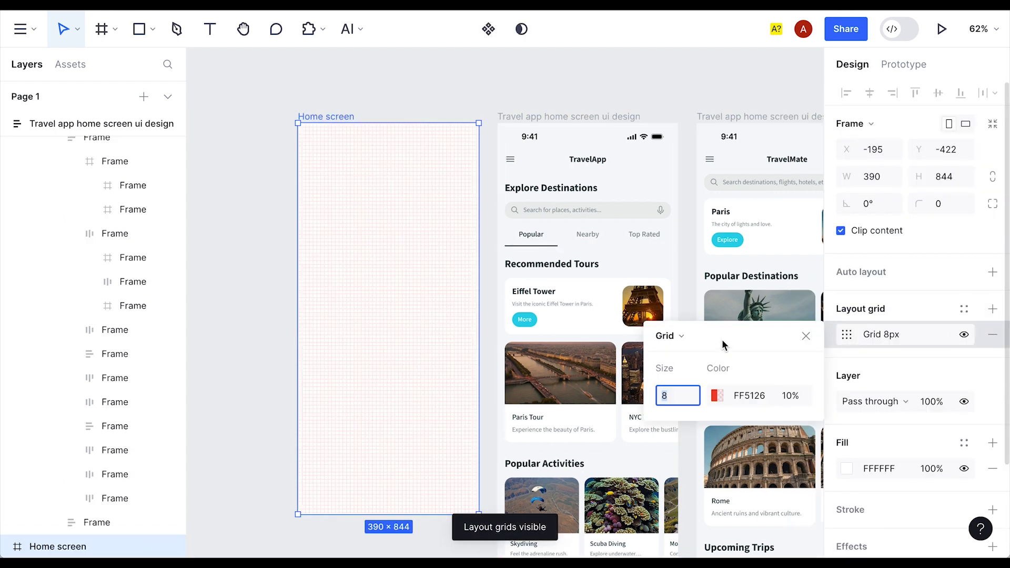
click(675, 336)
click(681, 379)
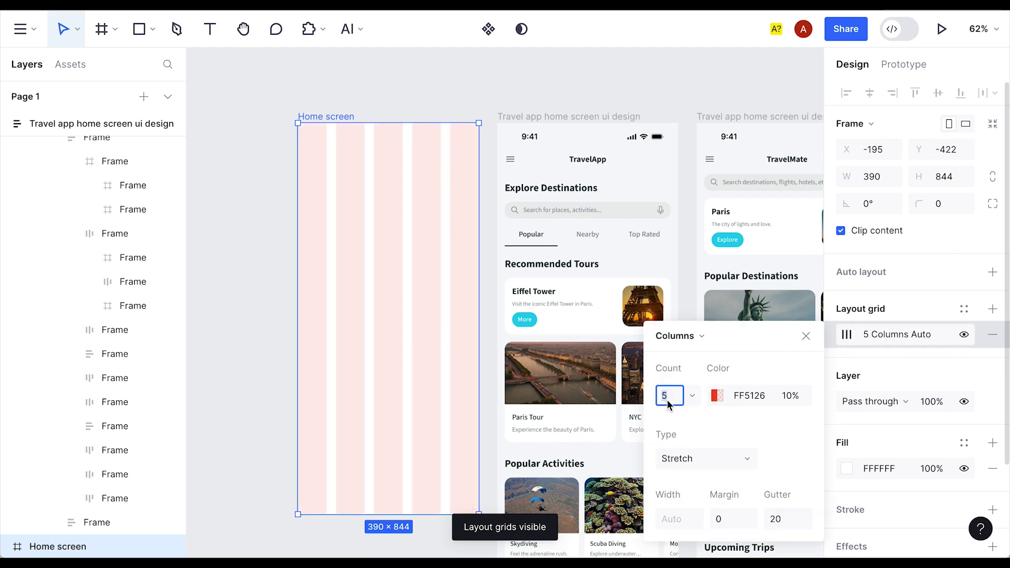
text(4)
key(Return)
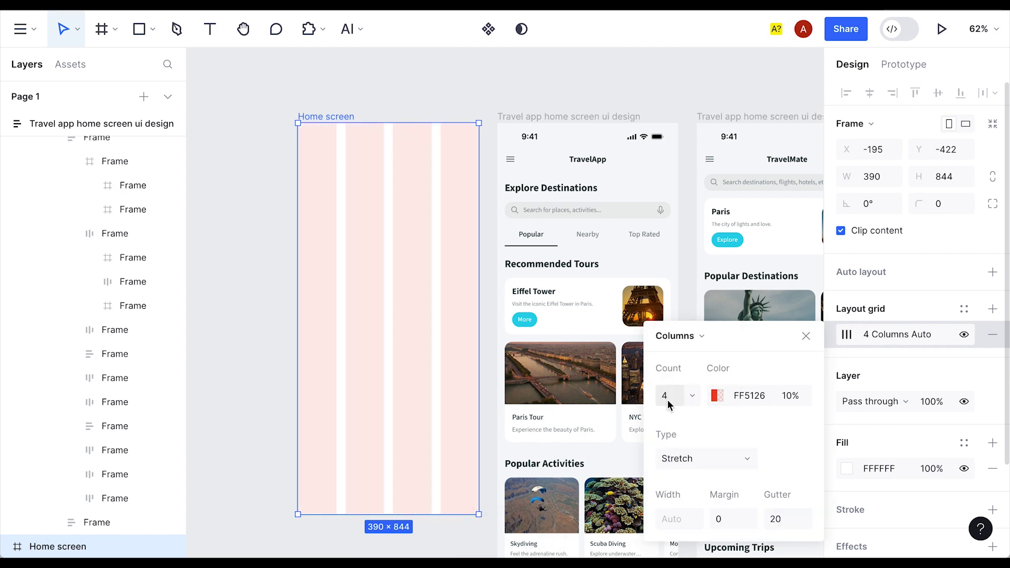
- Lighten the column grid color to FF9D85 and close the color picker
click(716, 396)
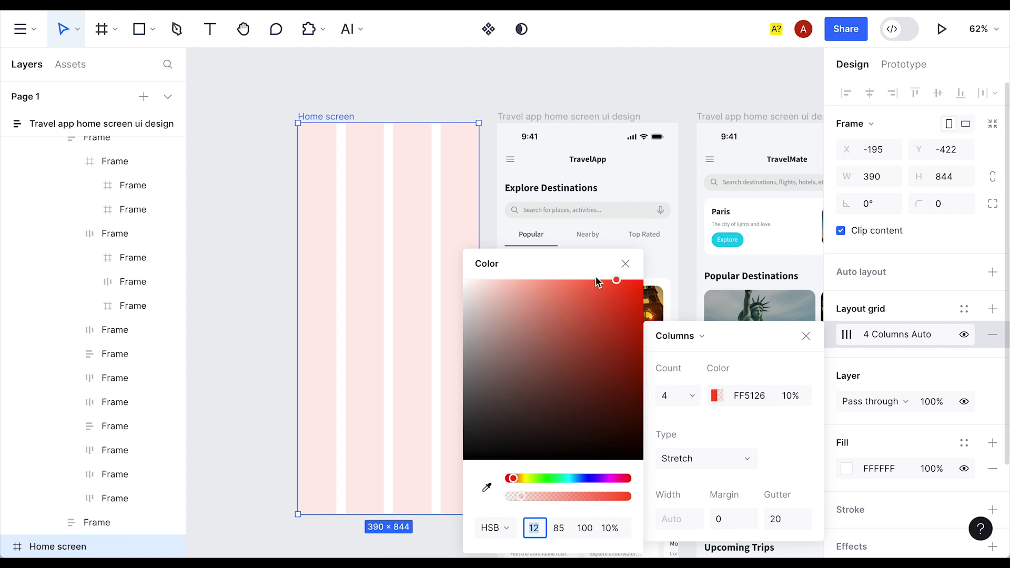
drag(615, 280, 549, 280)
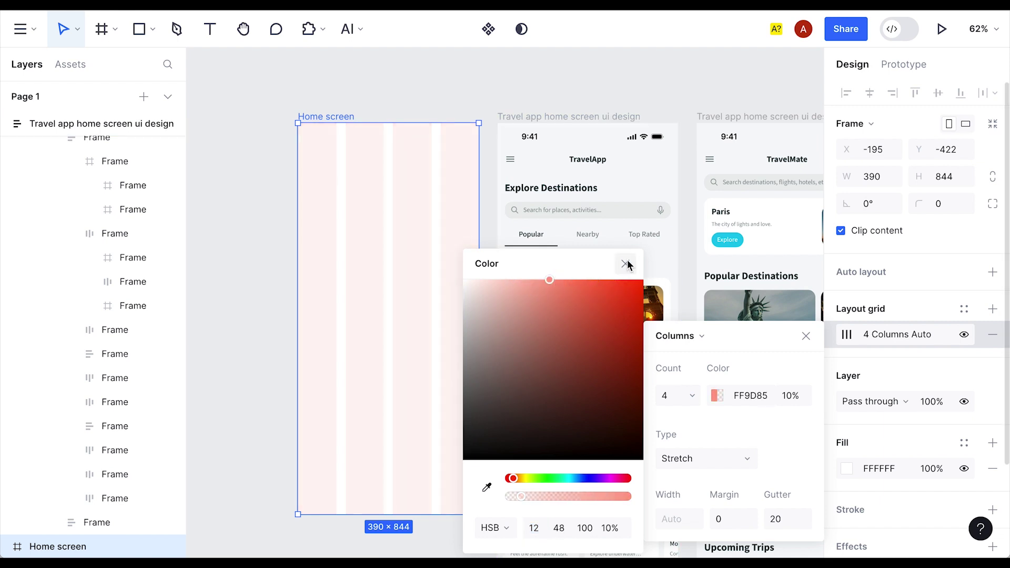
click(626, 263)
- Set the column grid's margin to 16 and gutter to 16, then close the grid settings
click(734, 527)
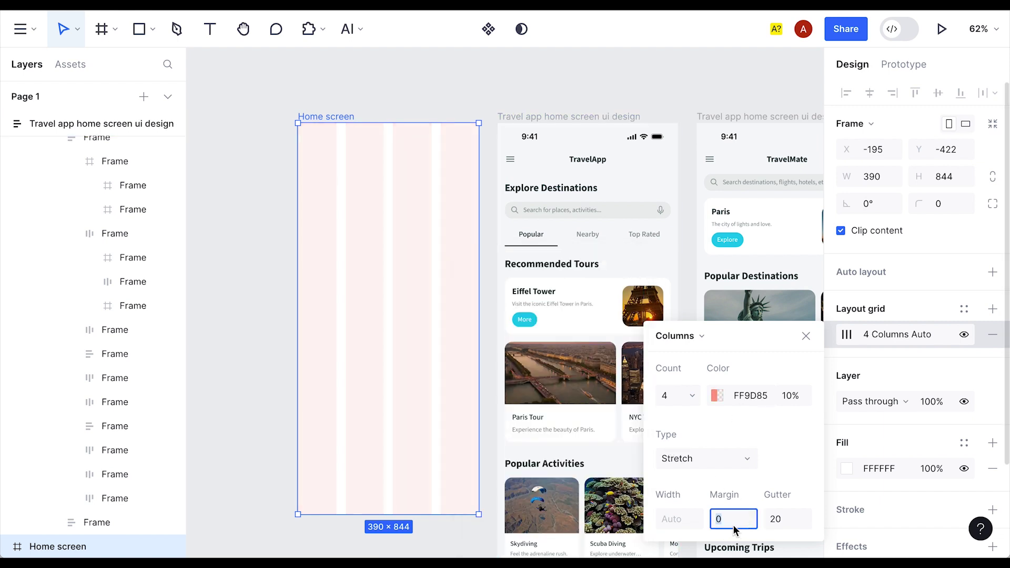
key(Tab)
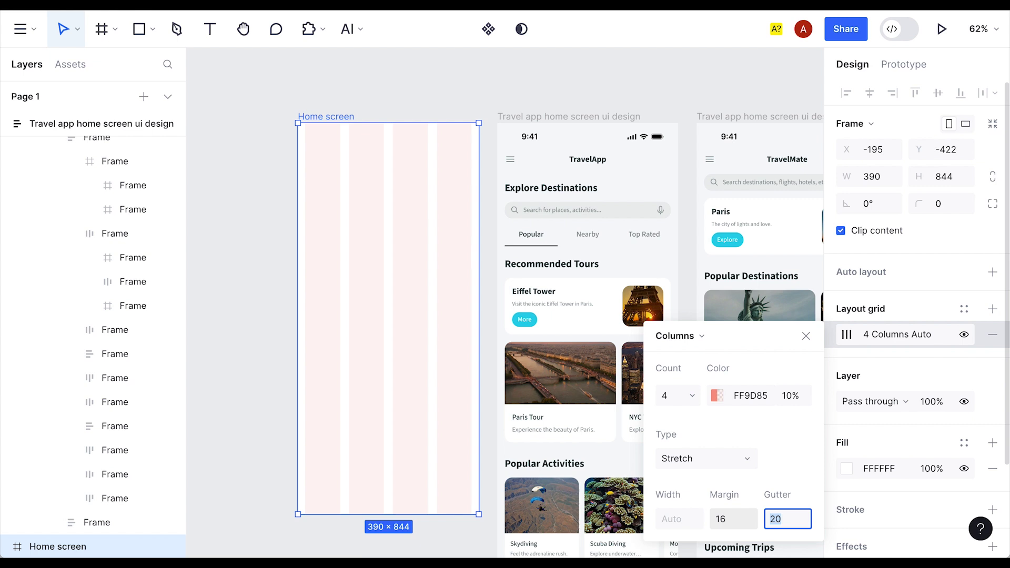
text(16)
key(Return)
click(805, 335)
click(261, 274)
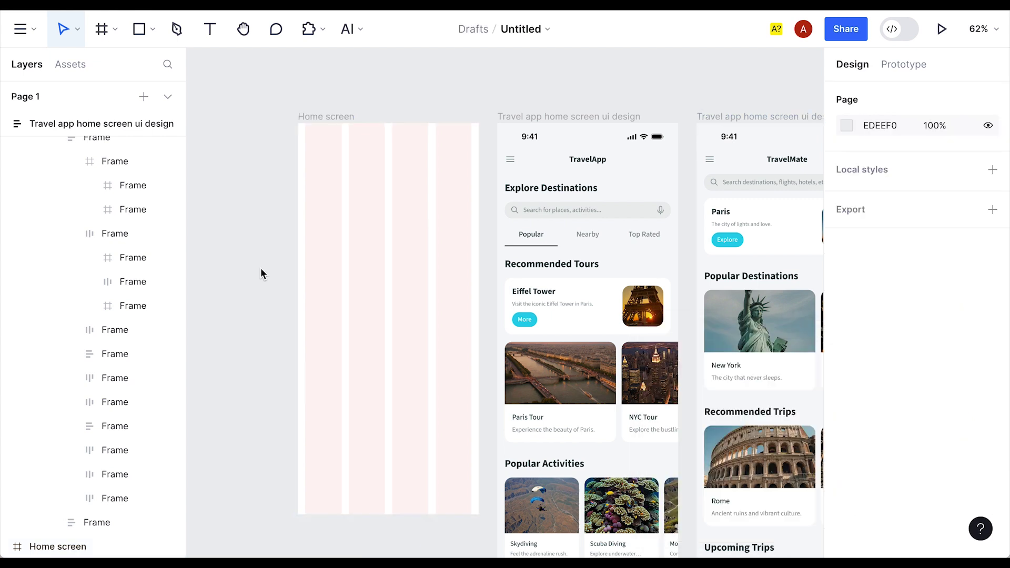
- Copy the status bar from the TravelApp screen and place it at the top edge of the Home screen frame
double_click(528, 139)
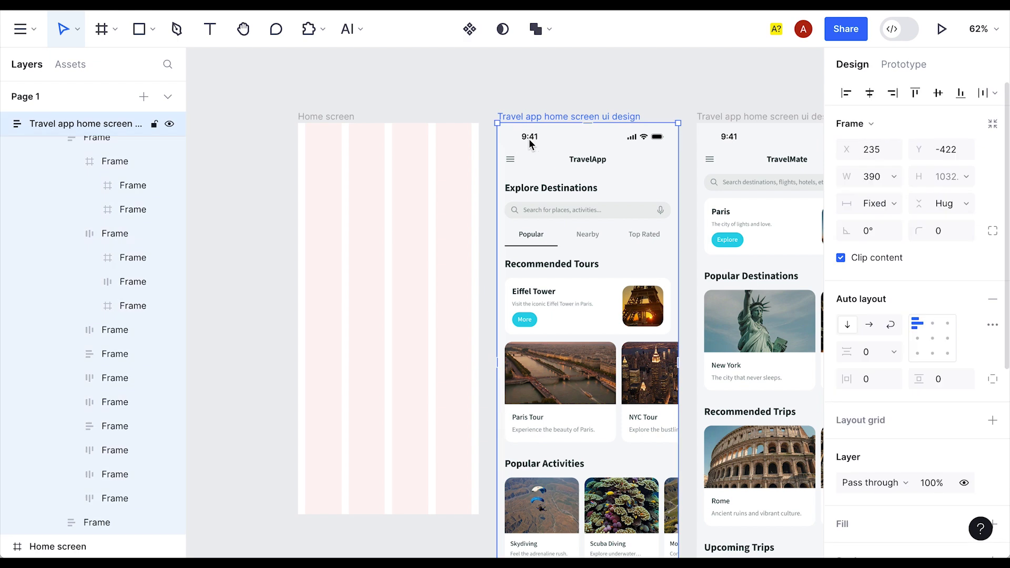
double_click(528, 139)
click(535, 138)
key(ctrl+c)
click(327, 117)
key(ctrl+v)
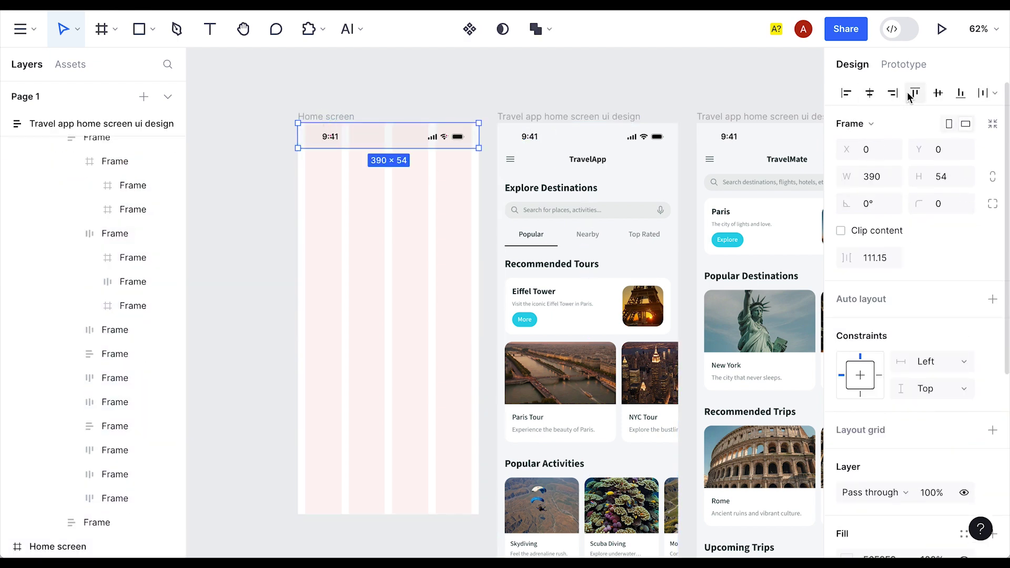
click(192, 277)
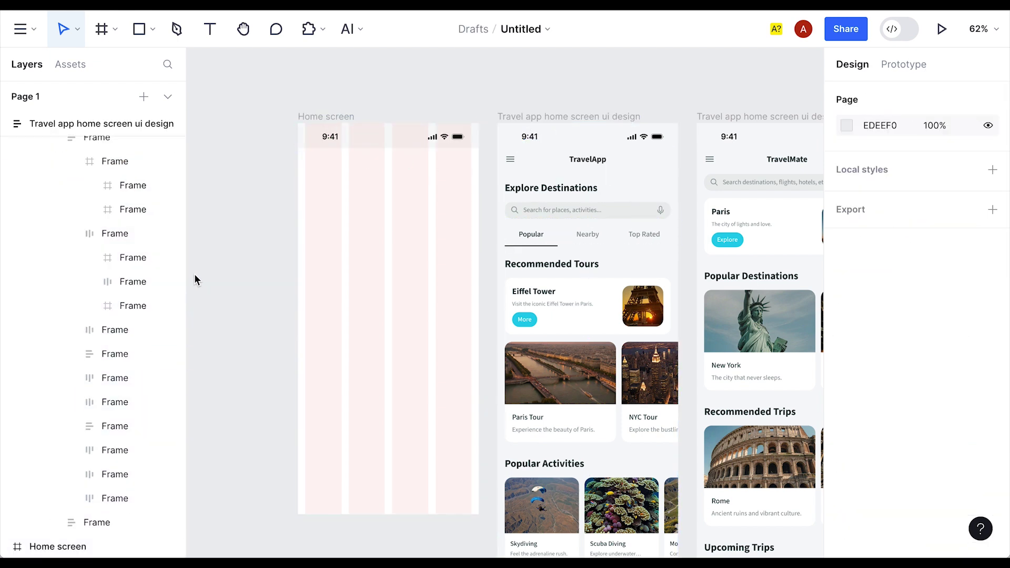
click(507, 162)
click(508, 164)
click(509, 164)
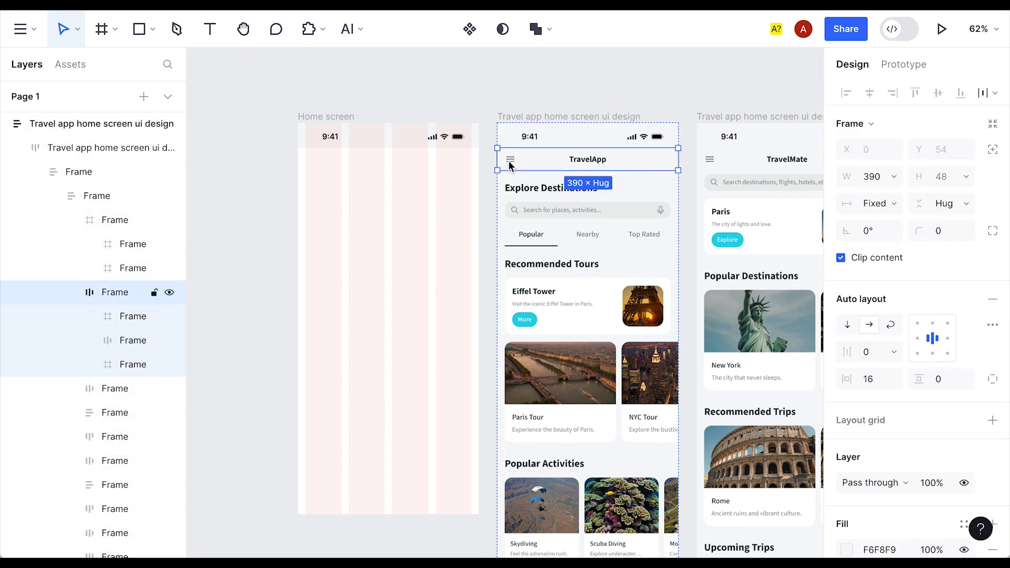
click(509, 165)
click(357, 235)
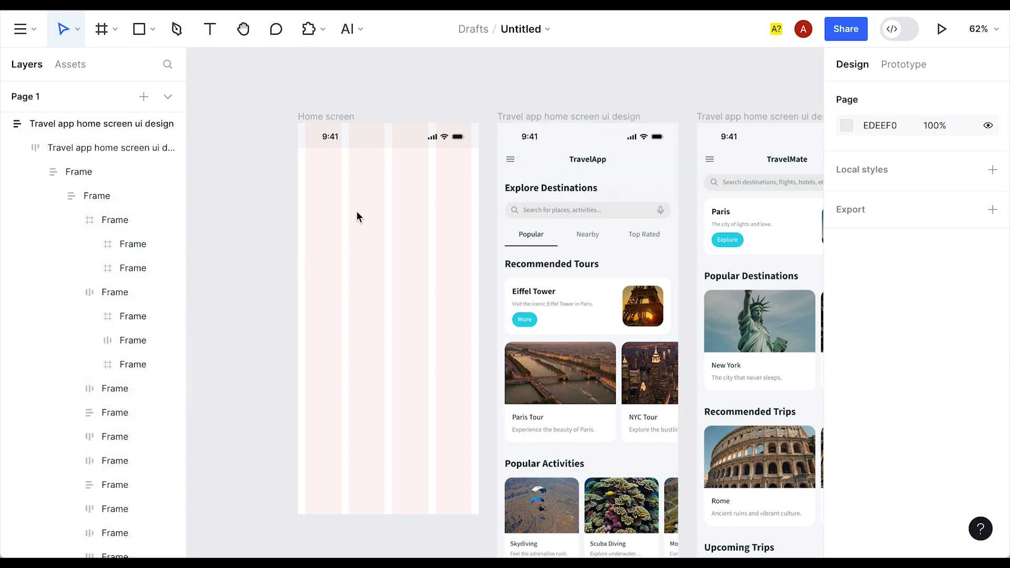
- Add a 40 × 40 frame on the Home screen below the status bar, at the first column's left edge (X 16, Y 83)
scroll(343, 169, up, 5)
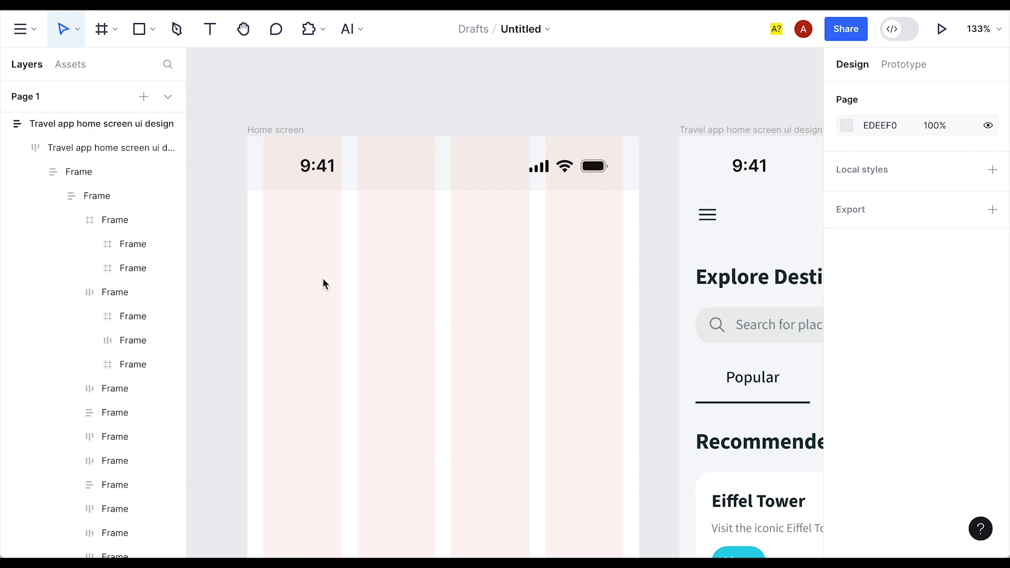
key(f)
click(277, 255)
drag(288, 273, 322, 286)
click(962, 182)
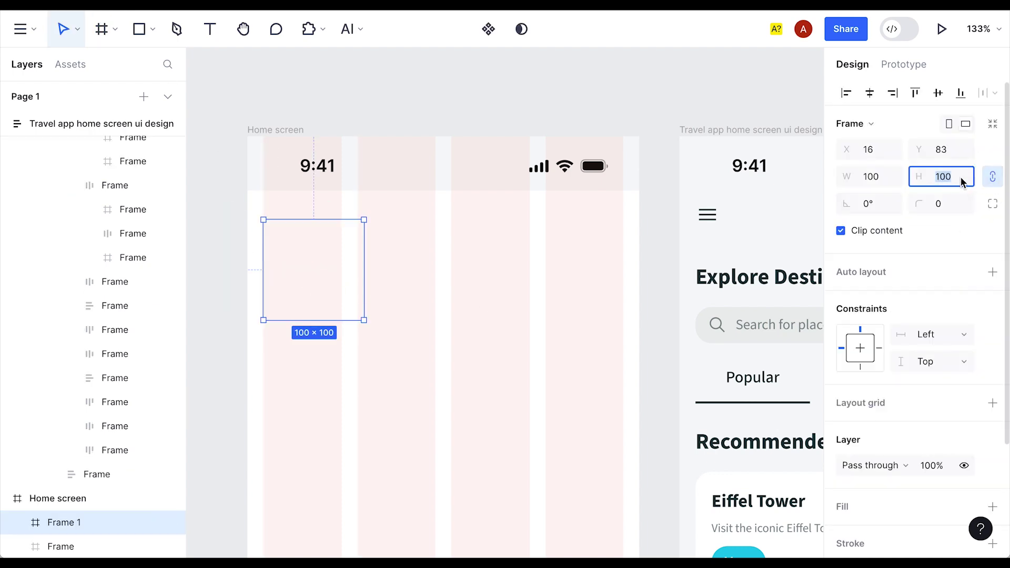
text(40)
key(Return)
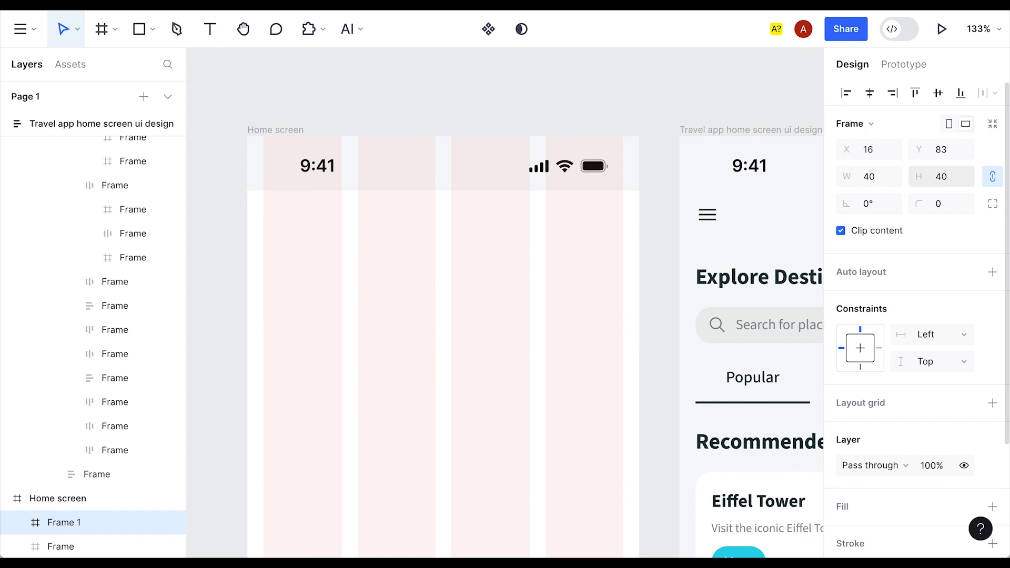
- Insert the outline hamburger-button icon at size 24 onto the canvas with the Iconpark Icon plugin, and close the plugin
click(311, 29)
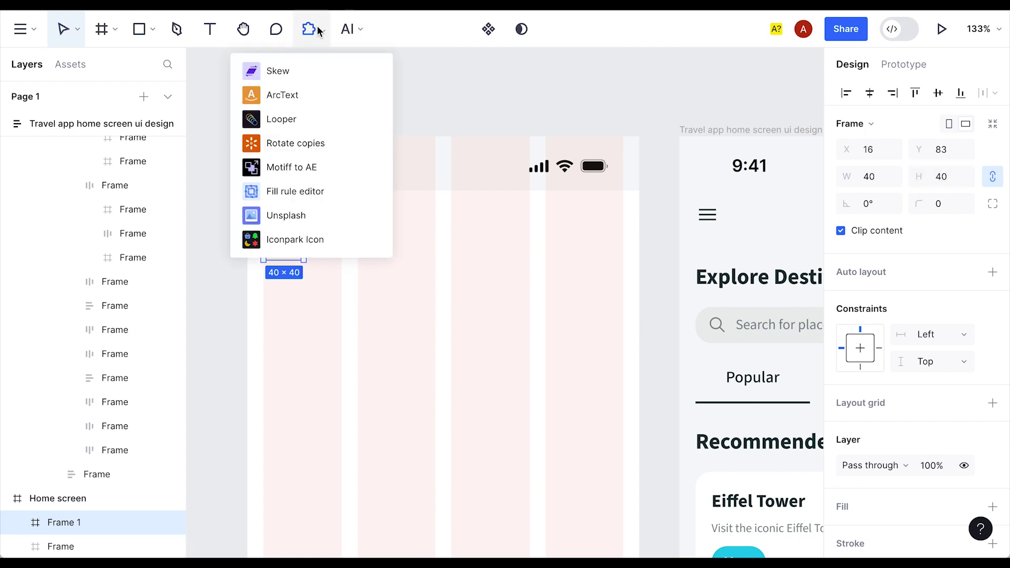
click(271, 244)
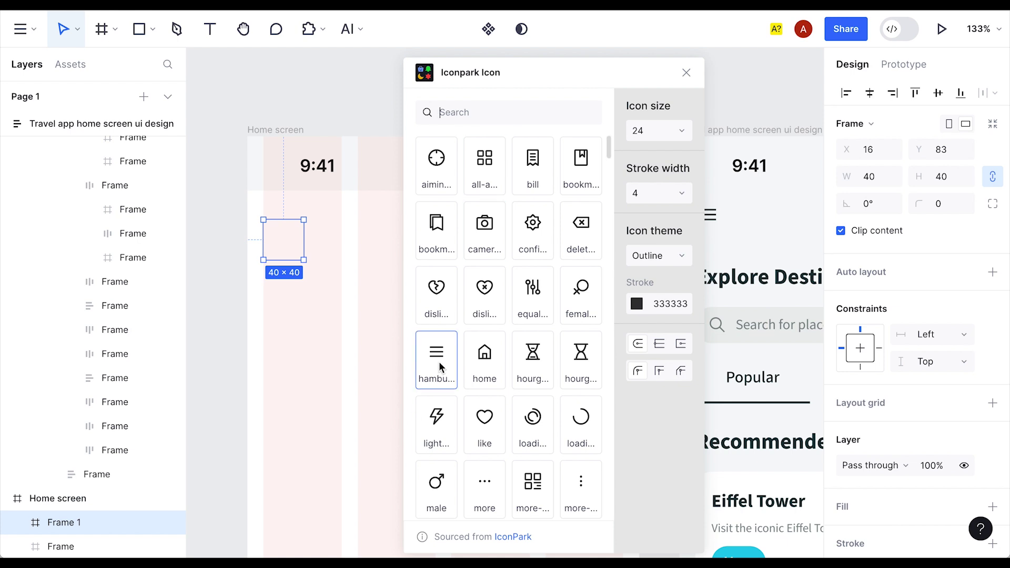
drag(443, 352, 343, 333)
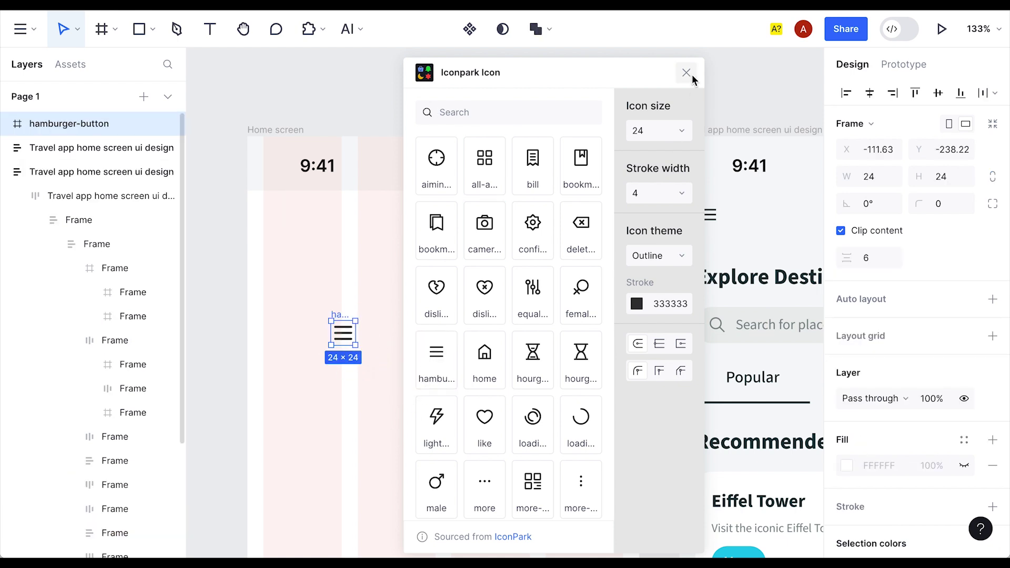
click(686, 73)
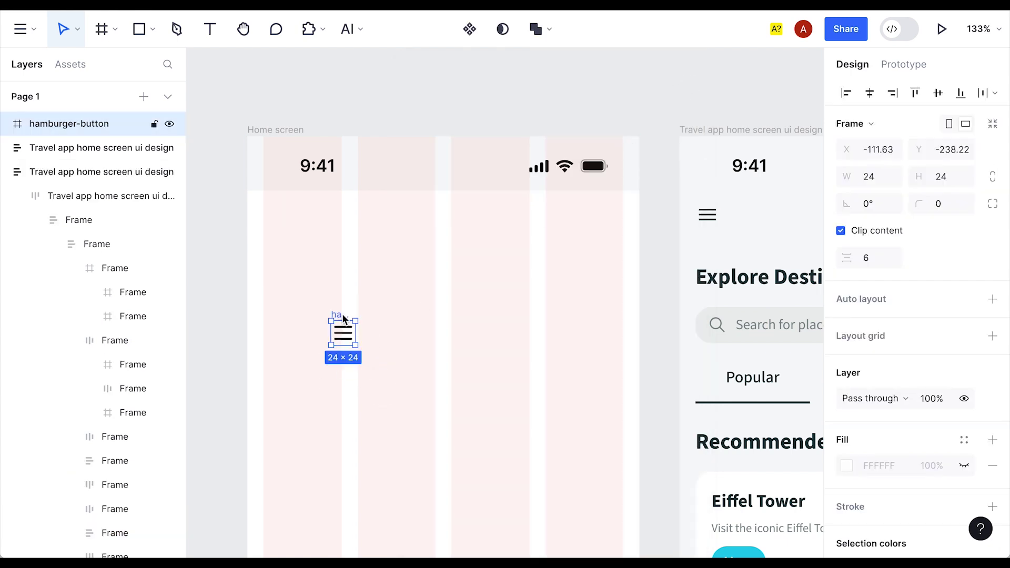
- Put the hamburger icon inside the 40 × 40 frame, aligned to its left edge and vertically centered
drag(343, 314, 291, 236)
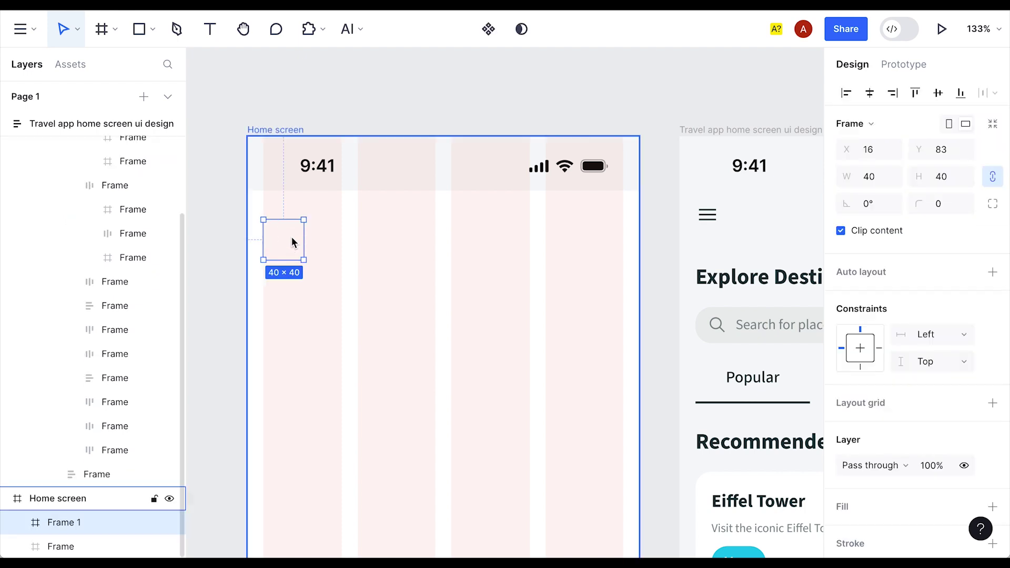
click(847, 94)
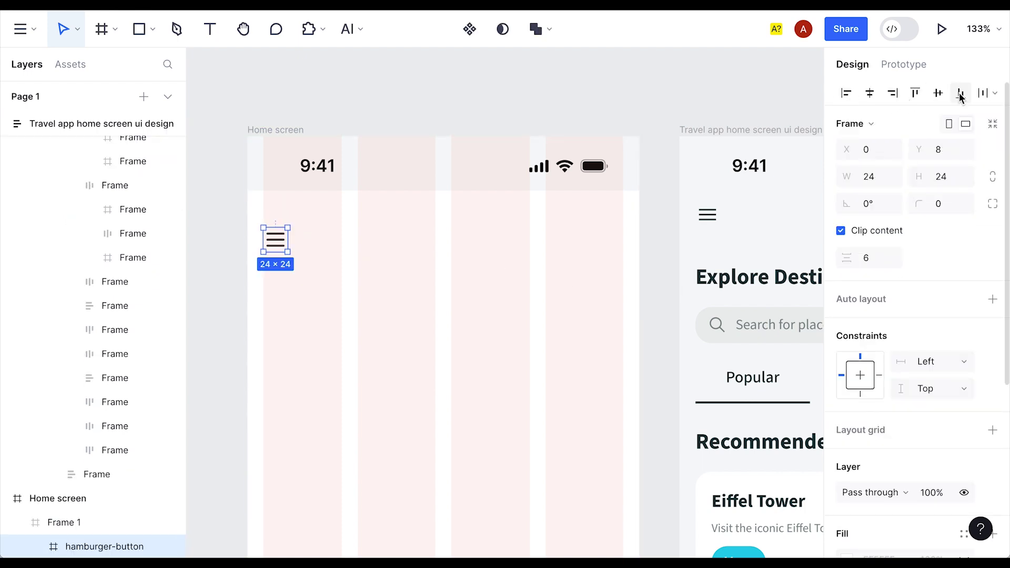
click(351, 448)
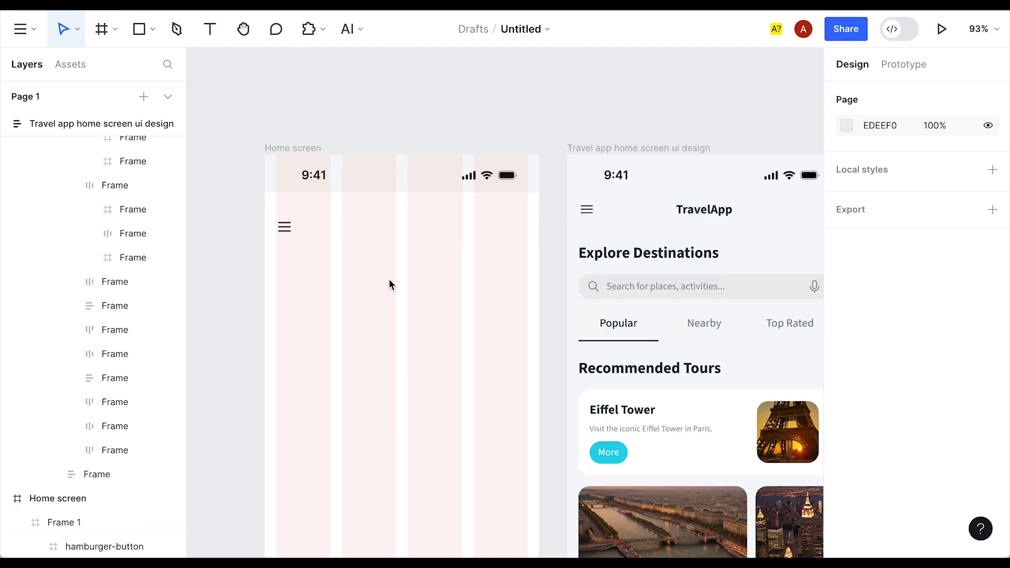
- Insert the outline search icon at size 24 with the Iconpark Icon plugin, level with the hamburger icon between the third and fourth columns
scroll(396, 251, down, 1)
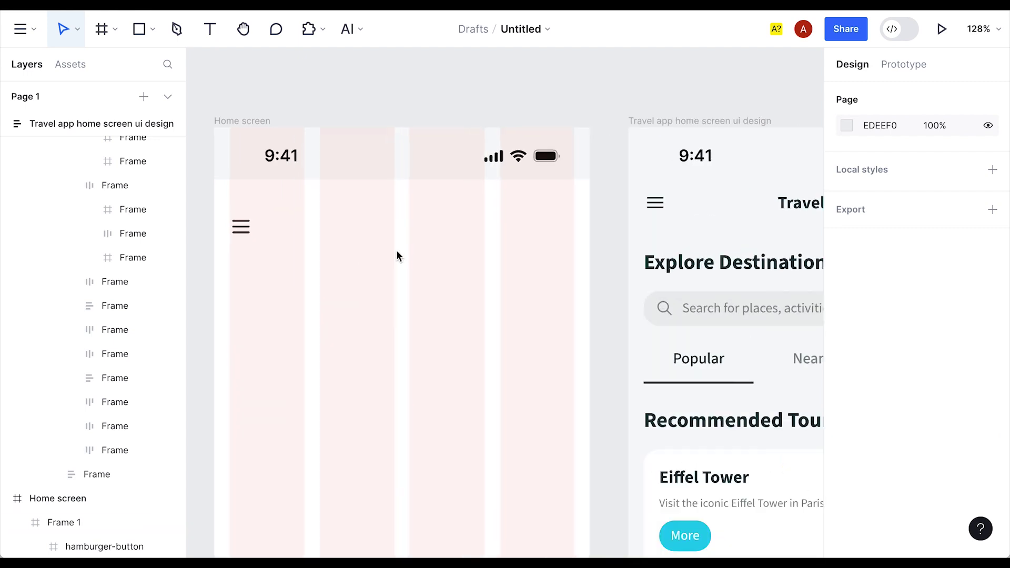
click(321, 31)
click(330, 244)
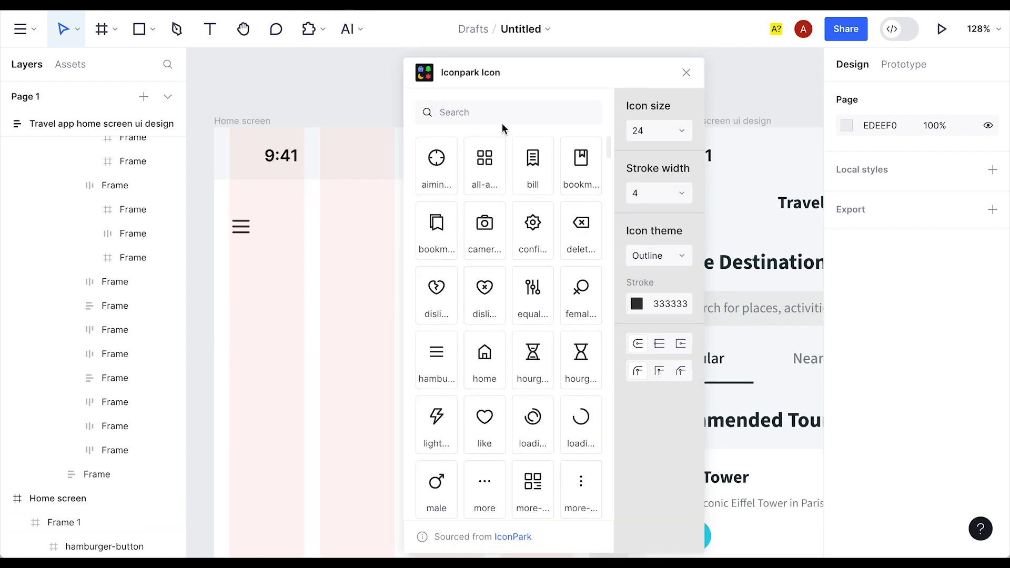
key(f)
key(r)
click(475, 120)
text(search)
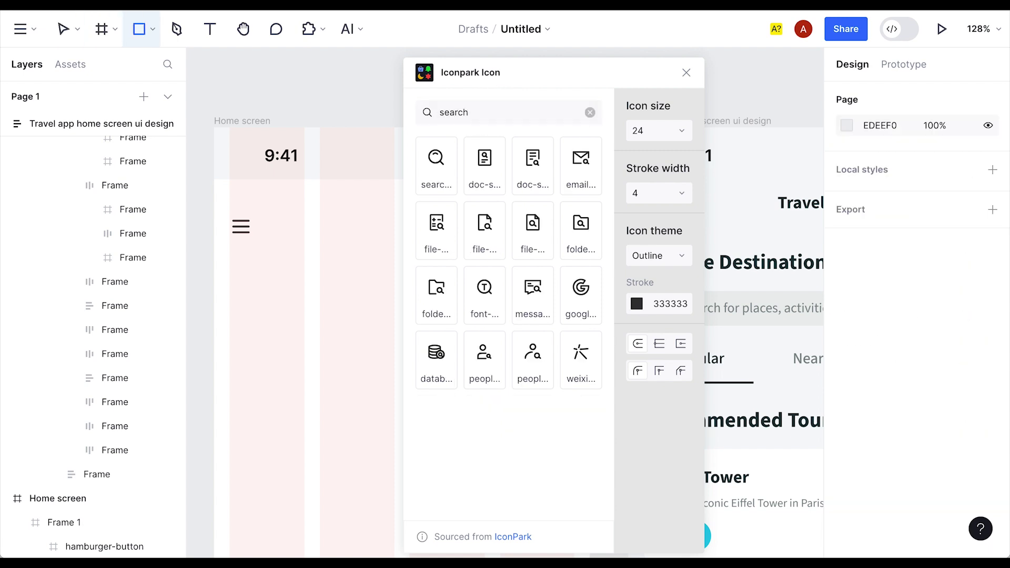
drag(573, 79, 818, 79)
drag(682, 158, 323, 395)
click(467, 325)
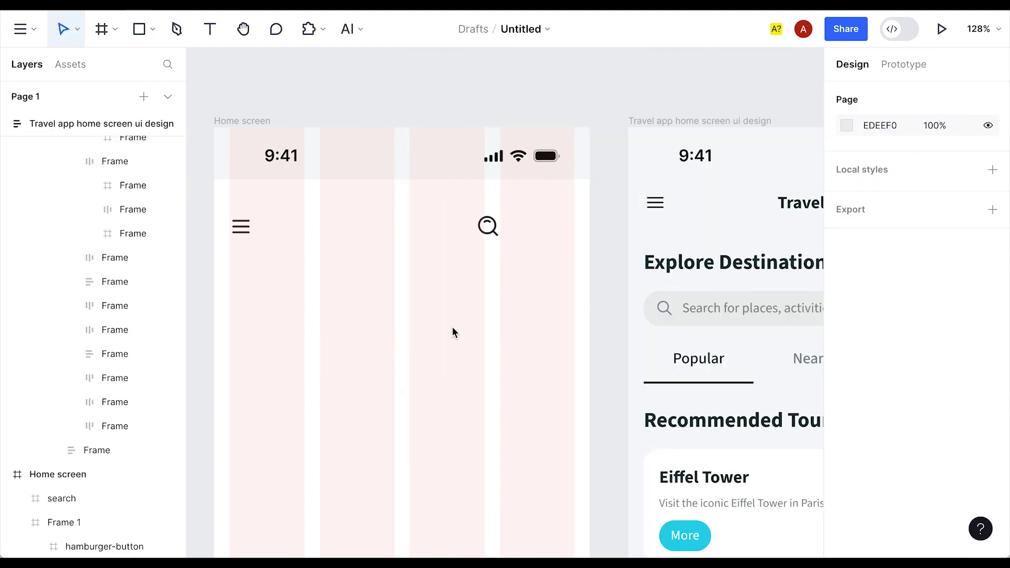
- Add a 40 × 40 frame to the Home screen header at the fourth column's right edge (X 334, Y 83)
key(o)
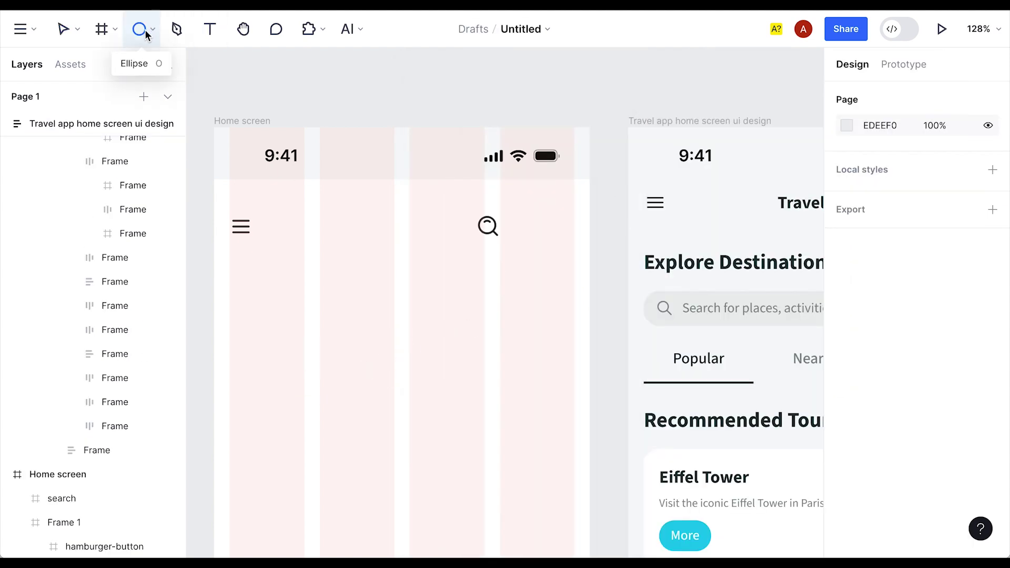
click(115, 29)
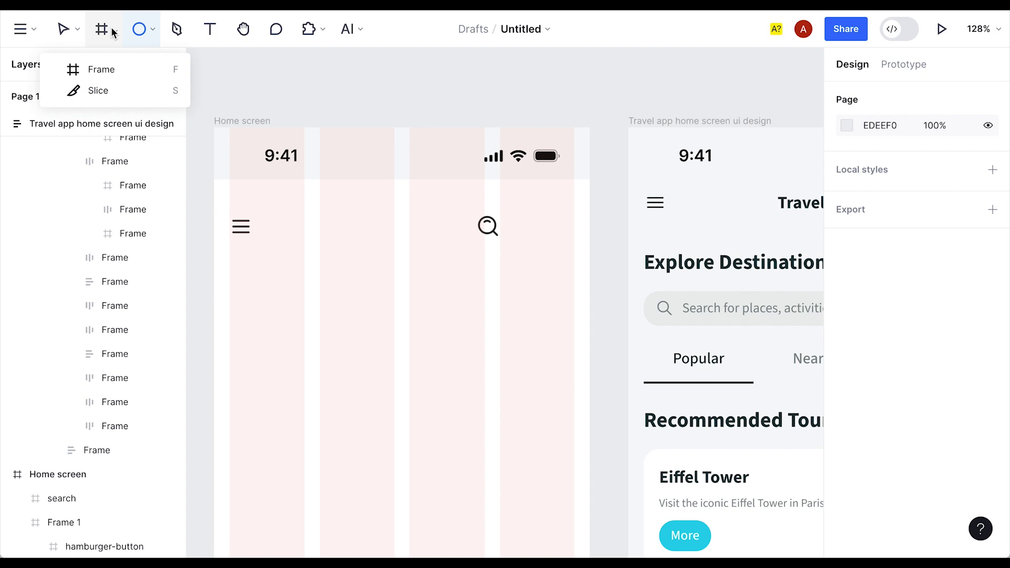
click(105, 71)
click(464, 303)
mouse_move(471, 329)
mouse_down()
mouse_move(482, 323)
mouse_move(485, 343)
mouse_up()
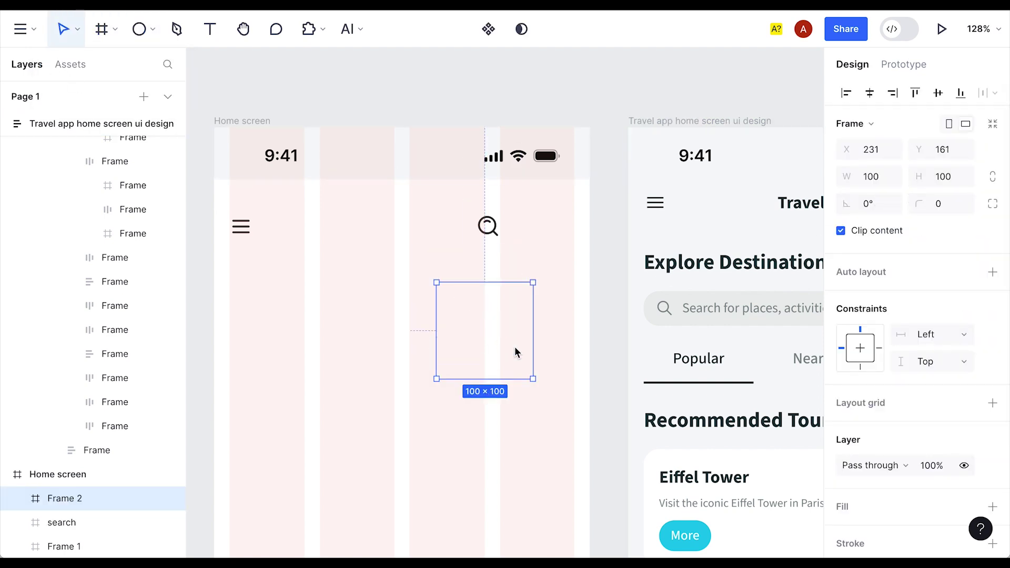
click(993, 176)
click(955, 177)
text(40)
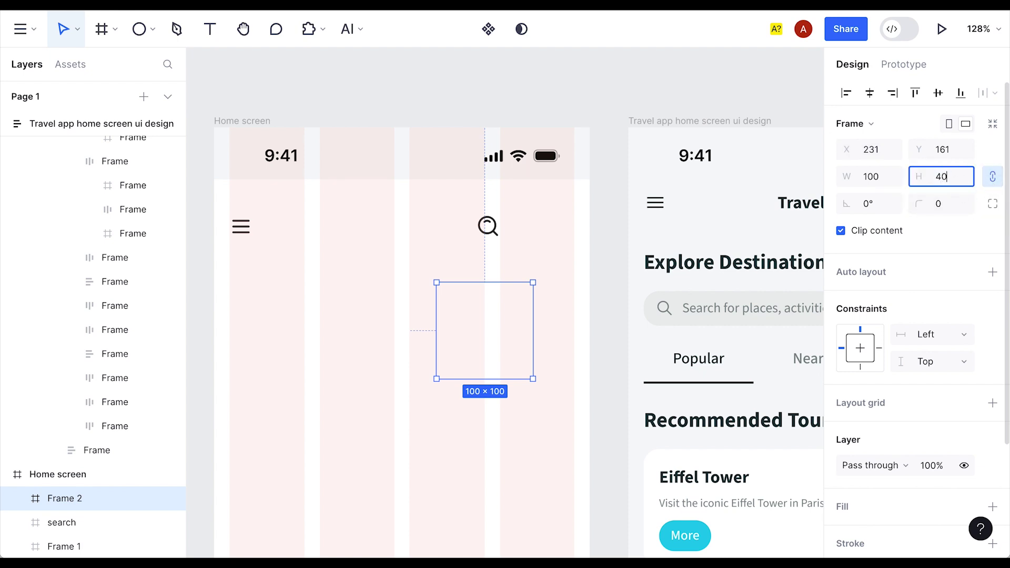
key(Return)
drag(456, 305, 555, 229)
- Give the new 40 × 40 header frame a corner radius of 99 and a grey 888888 fill
click(956, 204)
text(99)
key(Return)
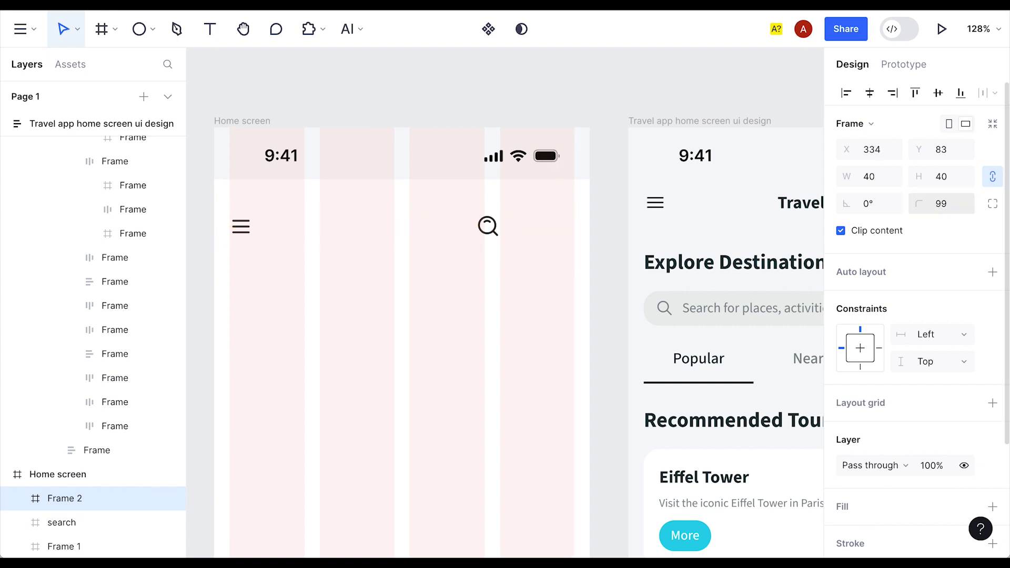
scroll(935, 214, down, 1)
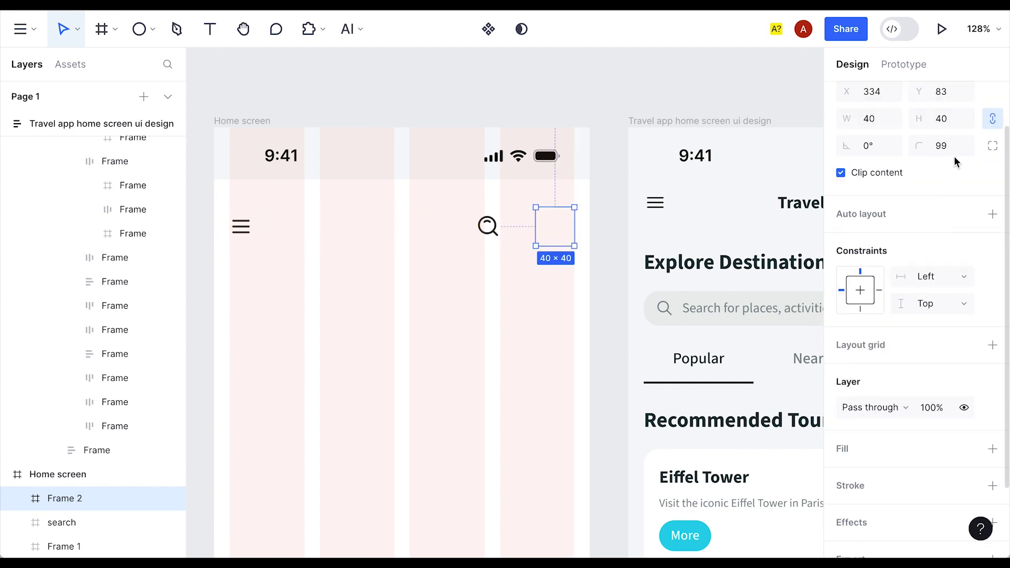
scroll(954, 155, down, 2)
scroll(951, 235, up, 3)
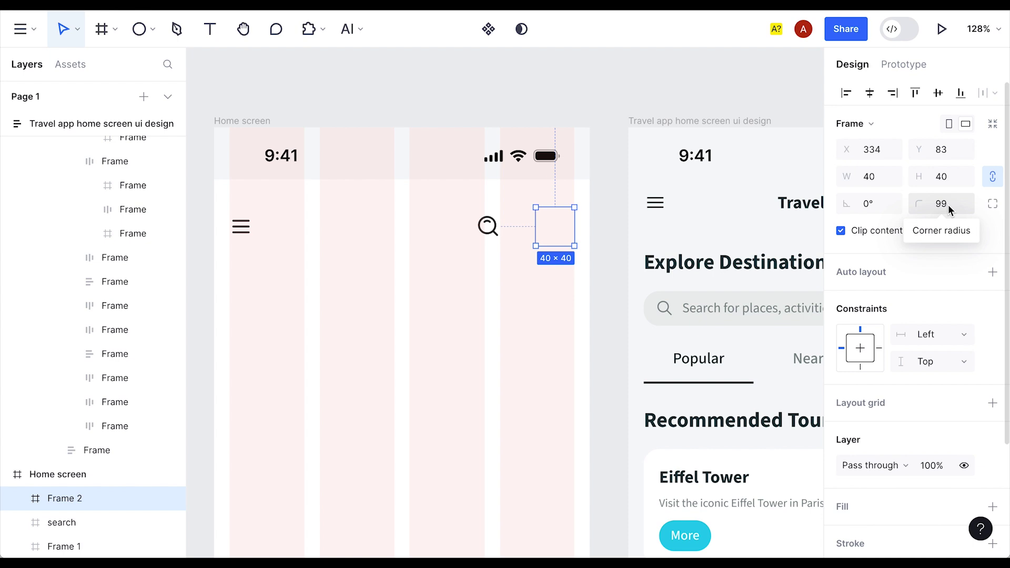
scroll(948, 204, down, 5)
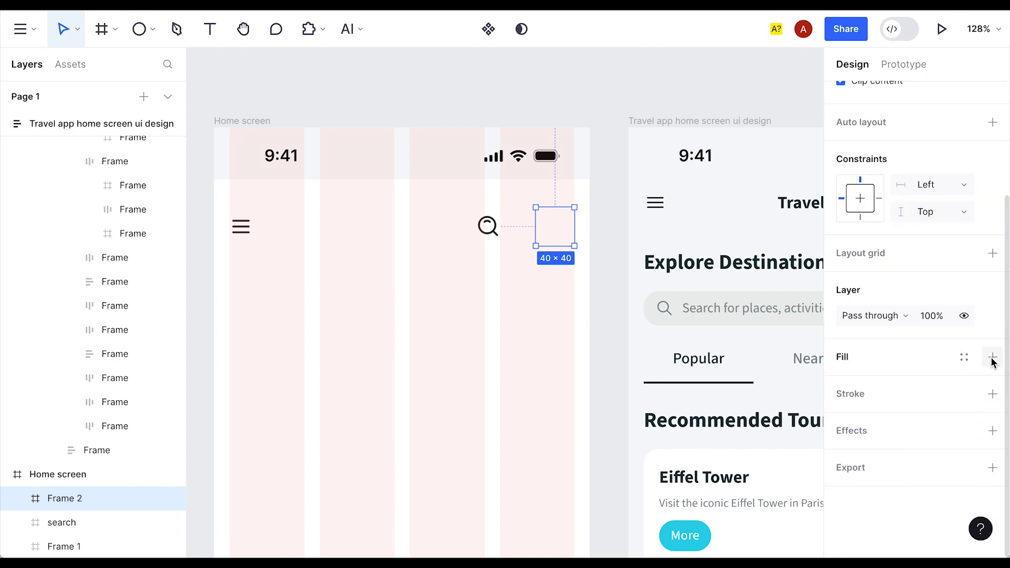
click(992, 358)
click(844, 383)
drag(699, 371, 517, 363)
click(79, 504)
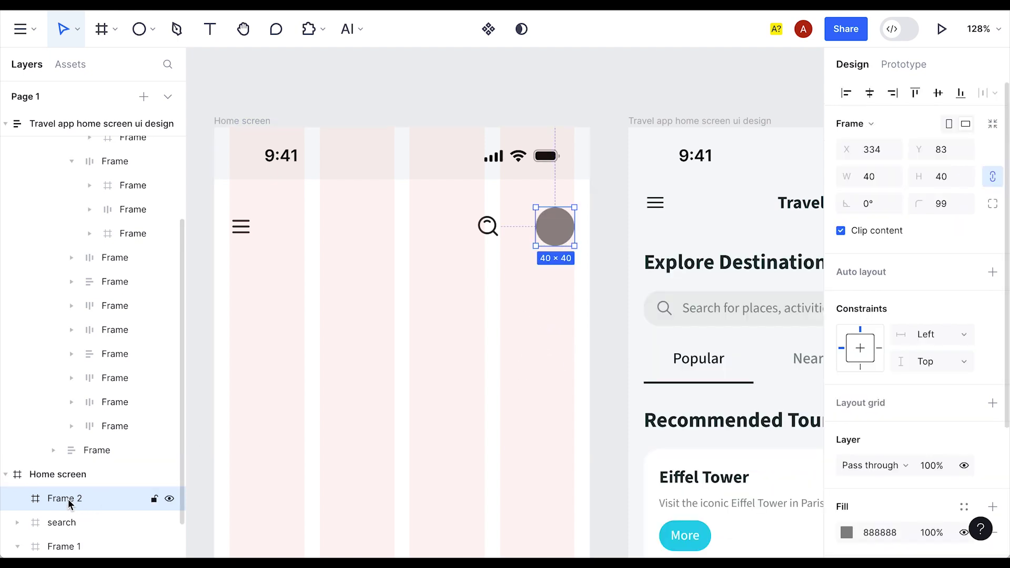
- Add a white (FFFFFF) inside stroke with a width of 2 to the grey circle
scroll(835, 424, down, 3)
click(992, 421)
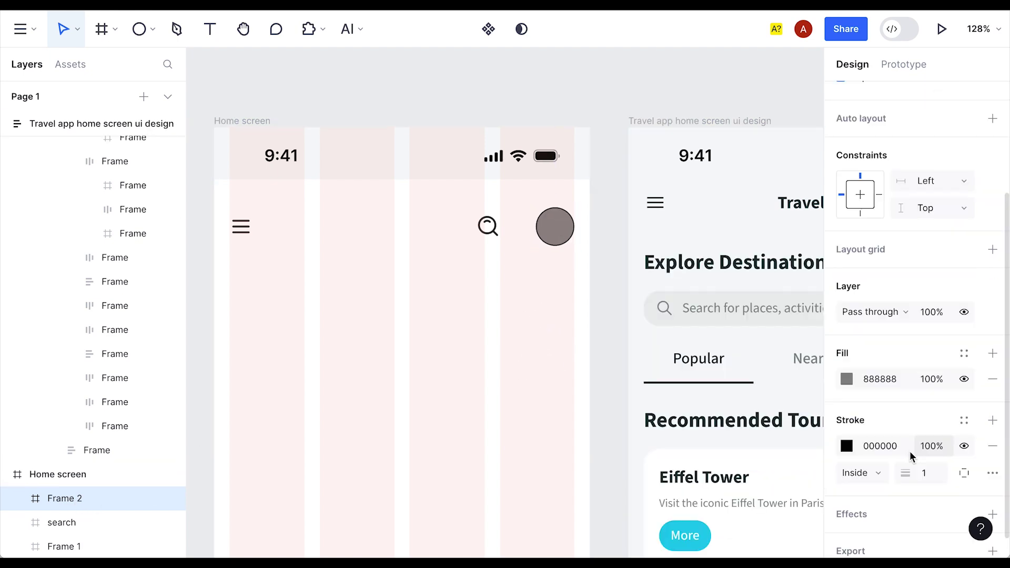
click(846, 446)
drag(710, 349, 607, 248)
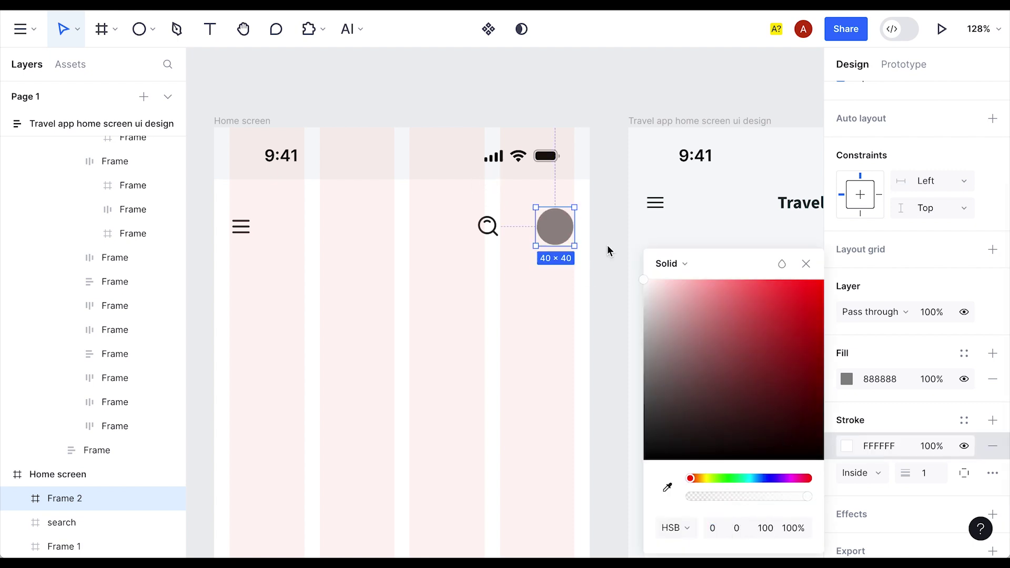
click(802, 264)
click(925, 476)
text(2)
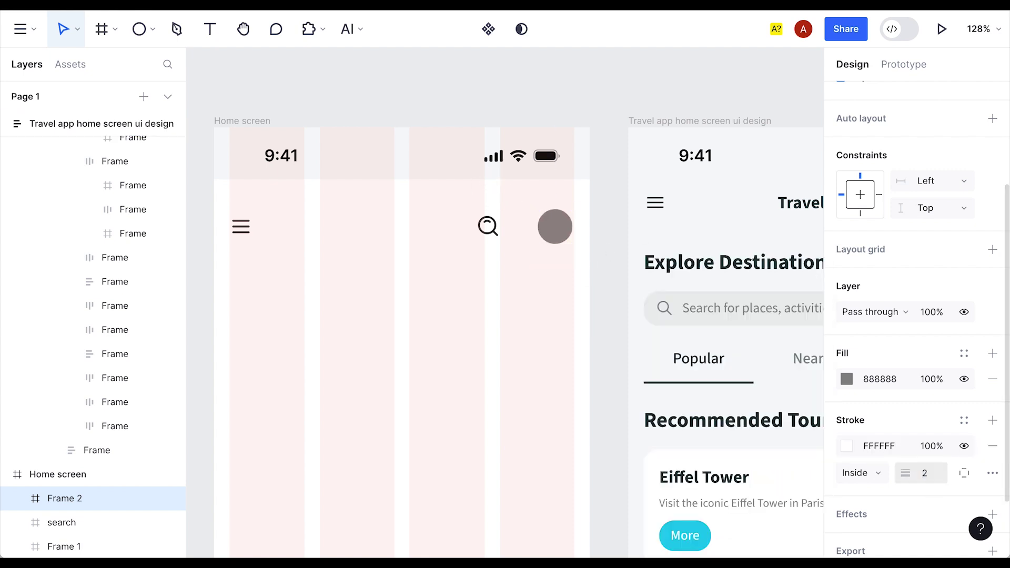
click(607, 264)
- Duplicate the grey circle directly below the original at Y 135 and send the copy to the back
drag(555, 233, 558, 286)
right_click(559, 287)
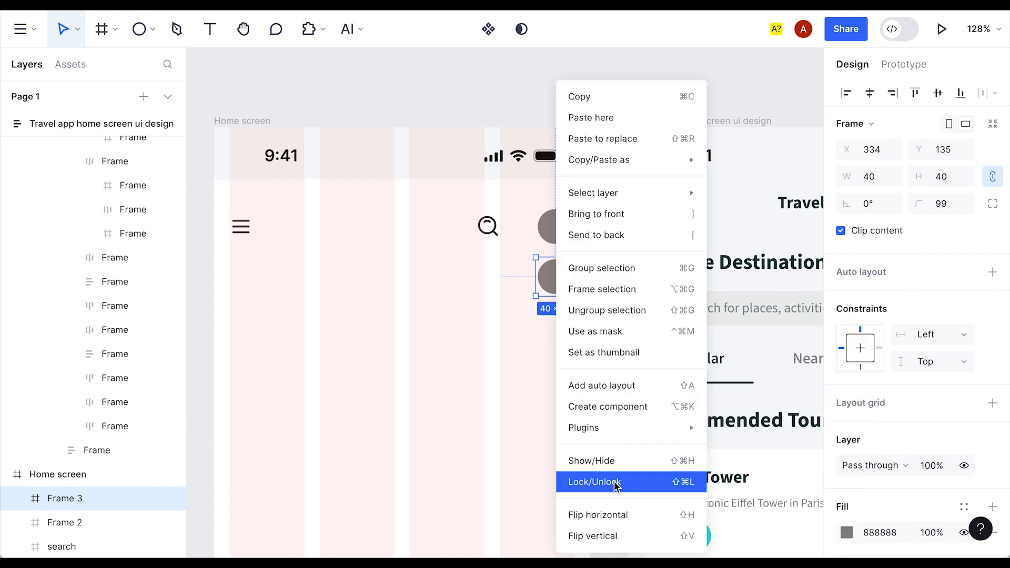
click(612, 235)
- Remove the white stroke from the duplicate circle
scroll(929, 480, down, 5)
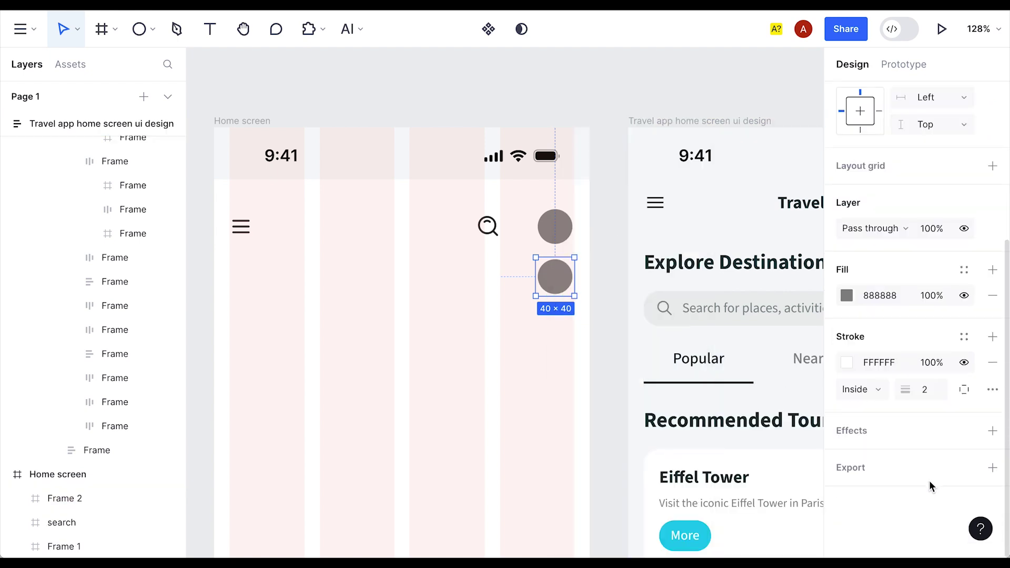
click(873, 390)
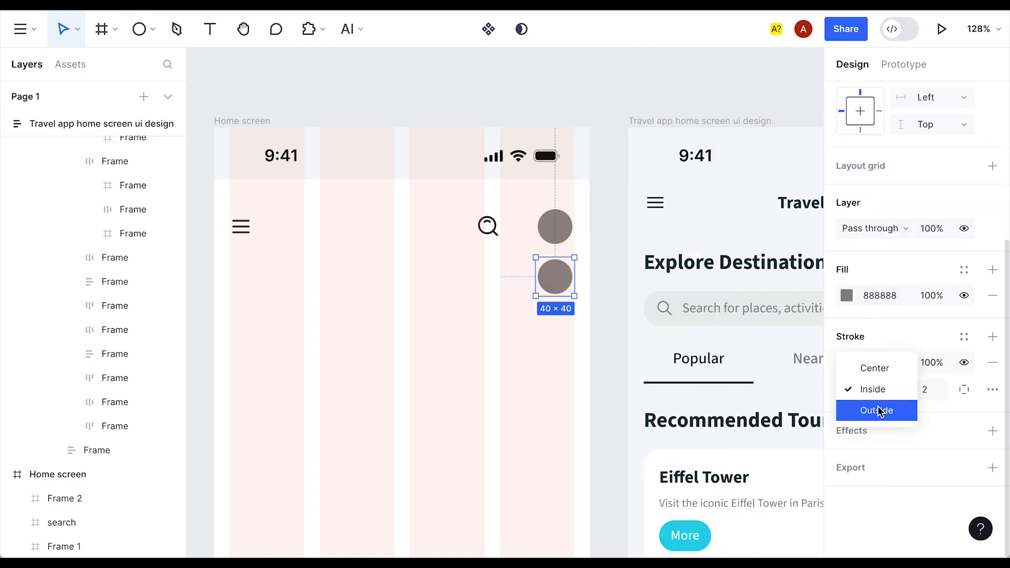
click(877, 410)
click(992, 362)
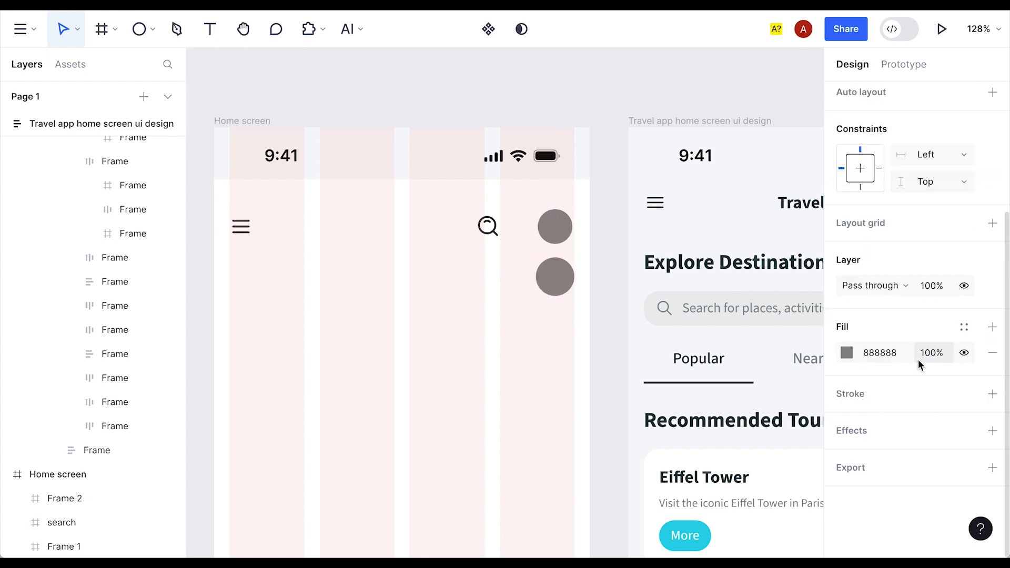
click(850, 354)
click(808, 262)
- Resize the duplicate circle to 44 × 44 and center it behind the original circle
click(954, 181)
text(48)
key(Return)
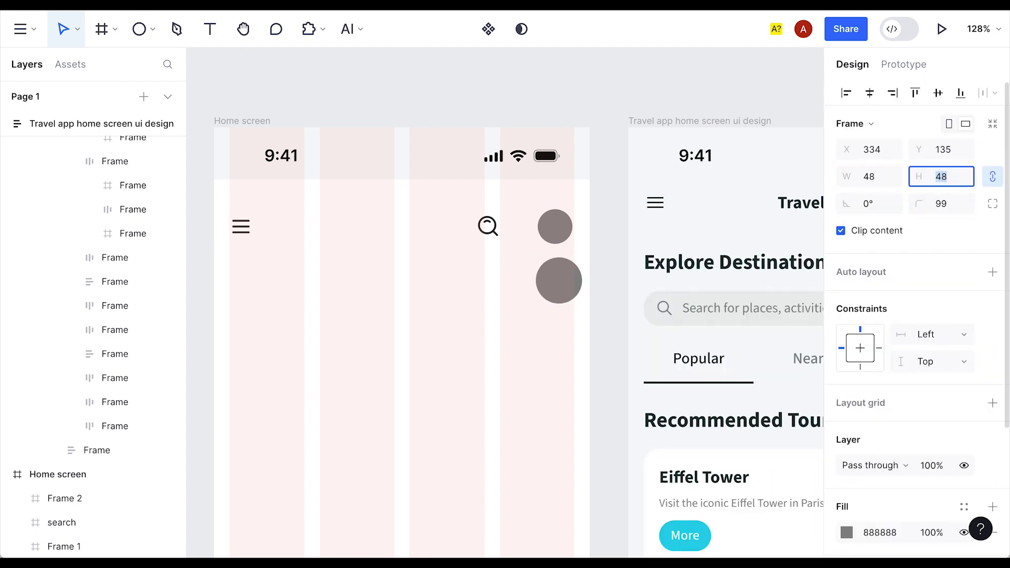
text(44)
key(Return)
drag(559, 281, 555, 227)
drag(543, 270, 586, 207)
key(Escape)
- Nest the 40 × 40 circle inside the 44 × 44 circle at X 2, Y 2, keeping the pair at X 332, Y 81
click(553, 235)
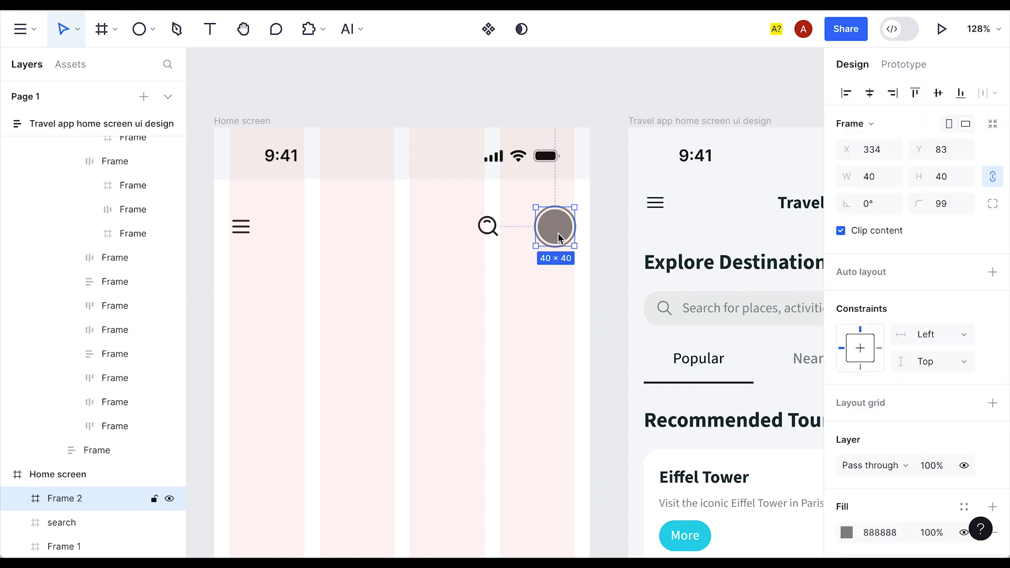
key(ctrl+x)
click(558, 234)
key(ctrl+v)
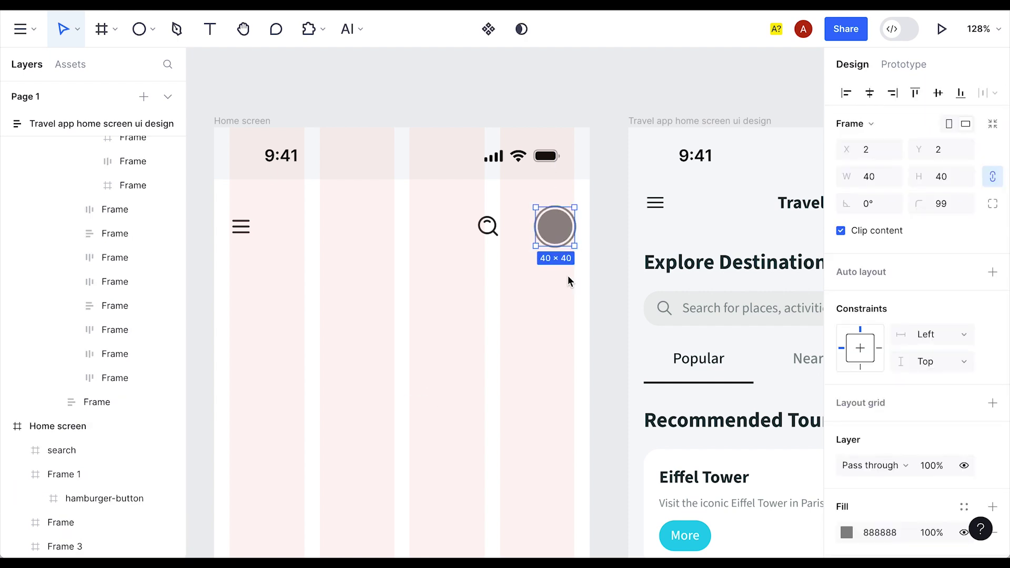
click(569, 299)
click(555, 228)
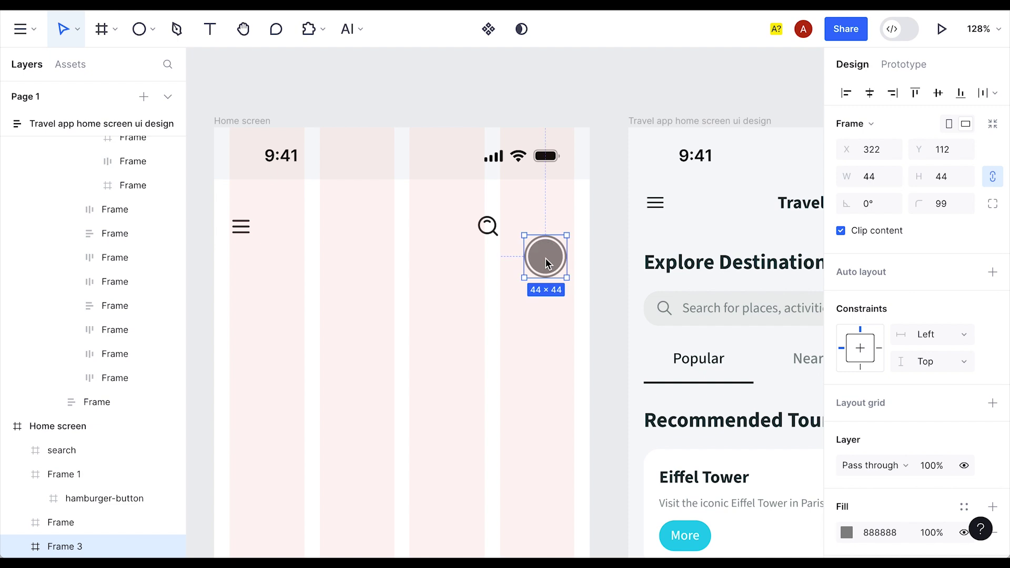
scroll(106, 526, down, 1)
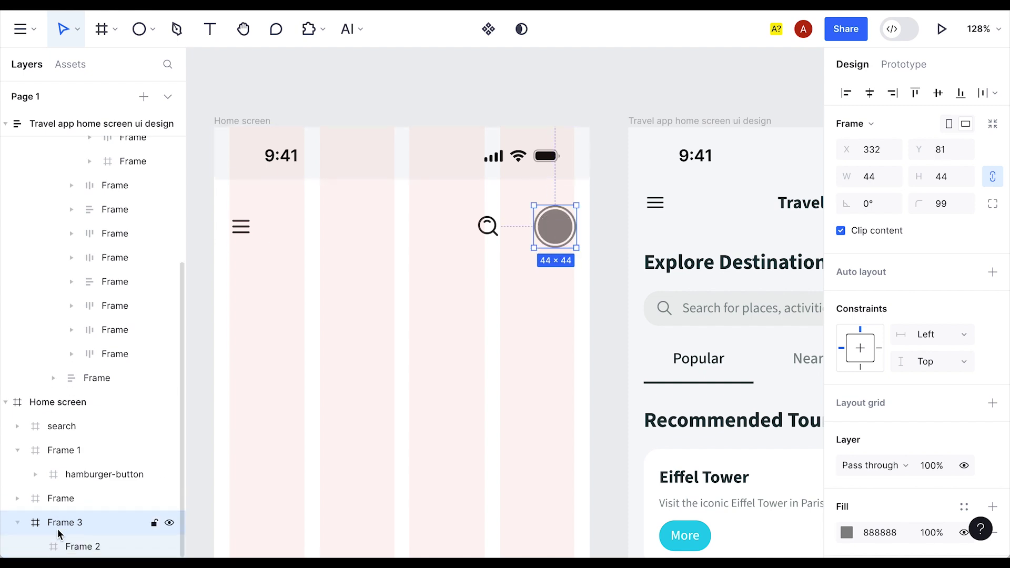
click(487, 227)
key(Tab)
click(374, 372)
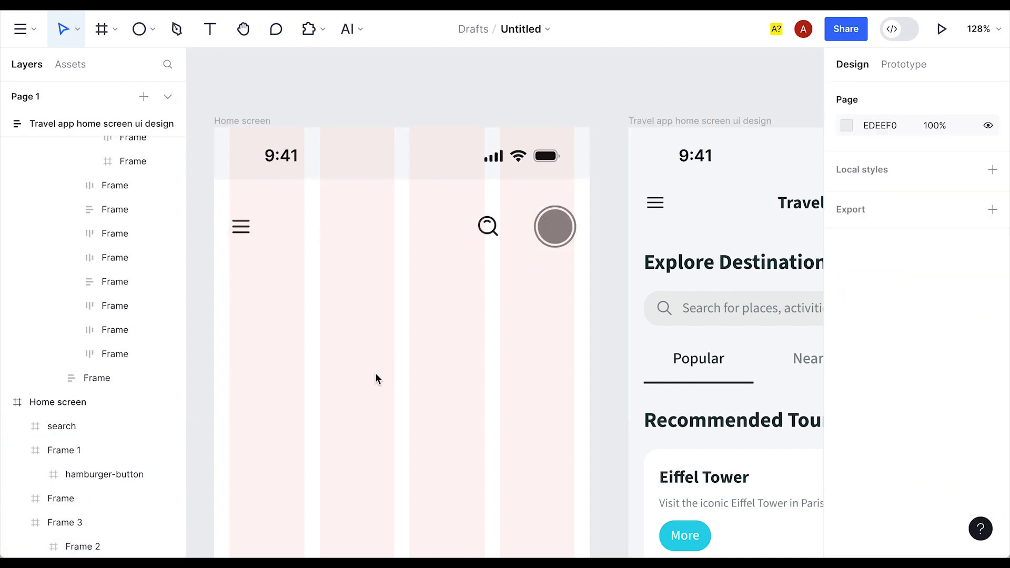
- Examine the TravelApp and TravelMate reference screens for sections to reuse on the Home screen
scroll(374, 373, down, 1)
scroll(375, 372, down, 5)
scroll(375, 372, down, 1)
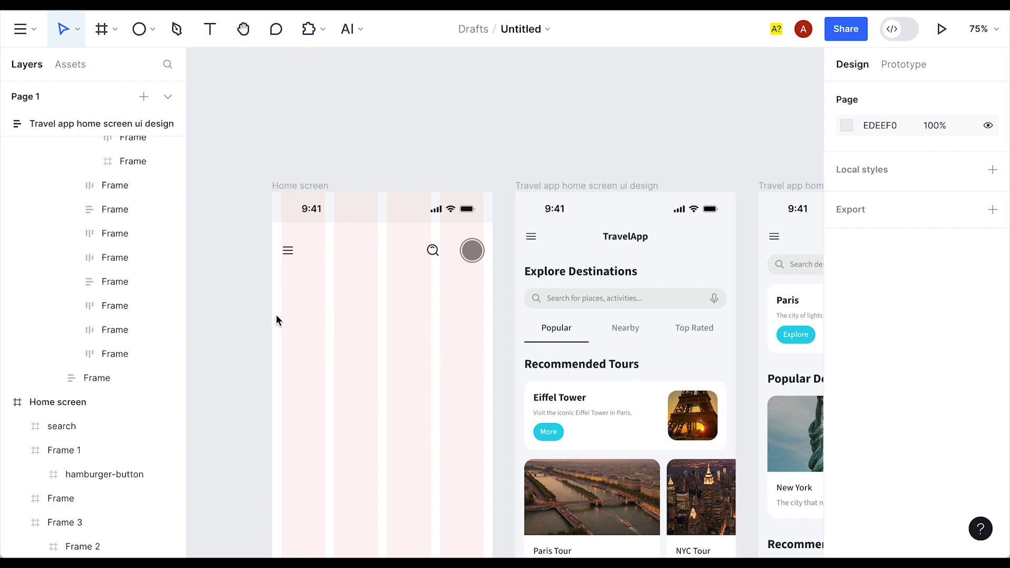
drag(628, 315, 502, 265)
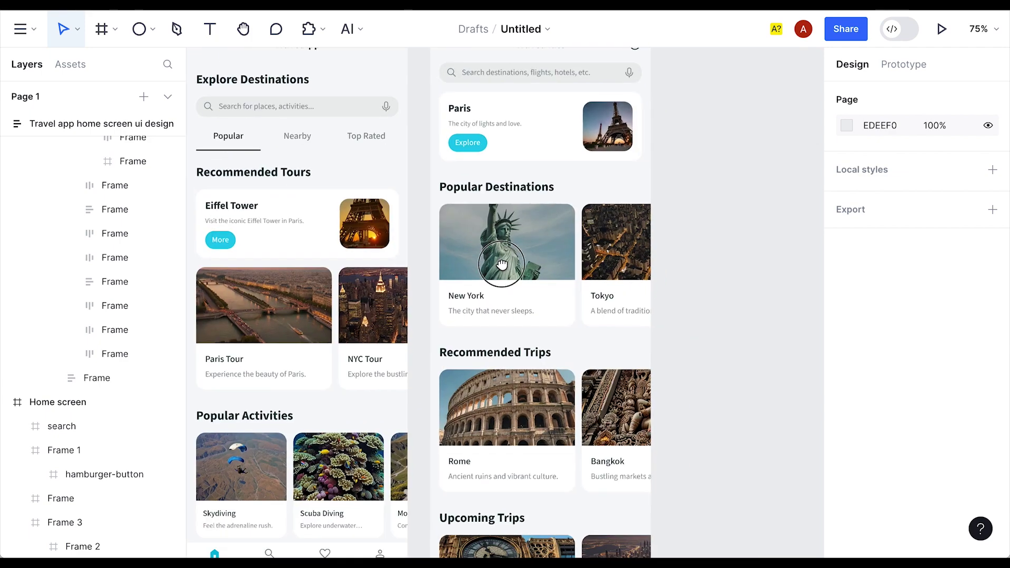
scroll(502, 264, down, 10)
scroll(694, 415, up, 10)
drag(600, 344, 493, 299)
scroll(543, 265, down, 2)
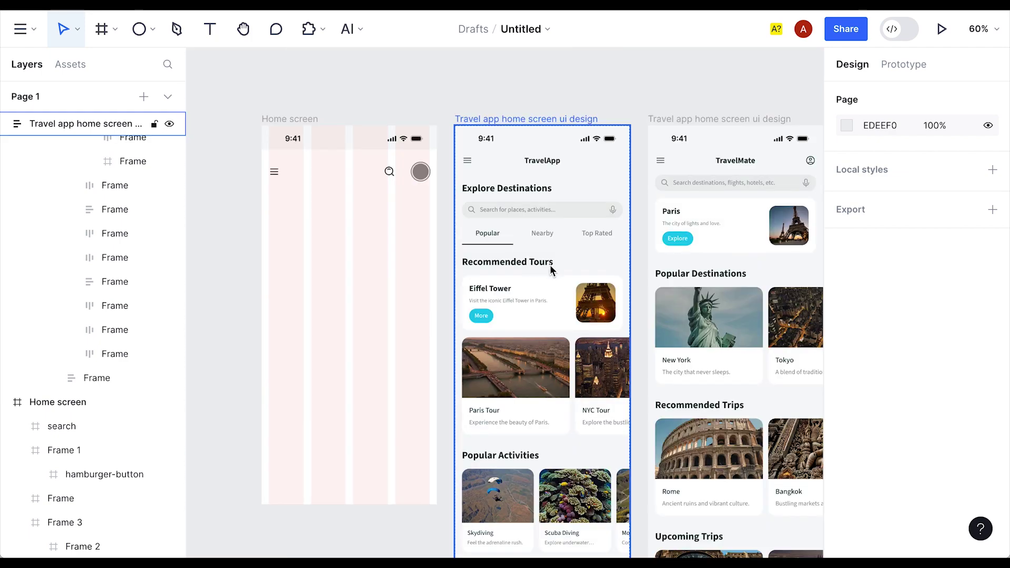
- Move the Explore Destinations heading frame from the TravelApp screen onto the Home screen below the header, at X 0, Y 144
double_click(498, 185)
drag(498, 184, 341, 213)
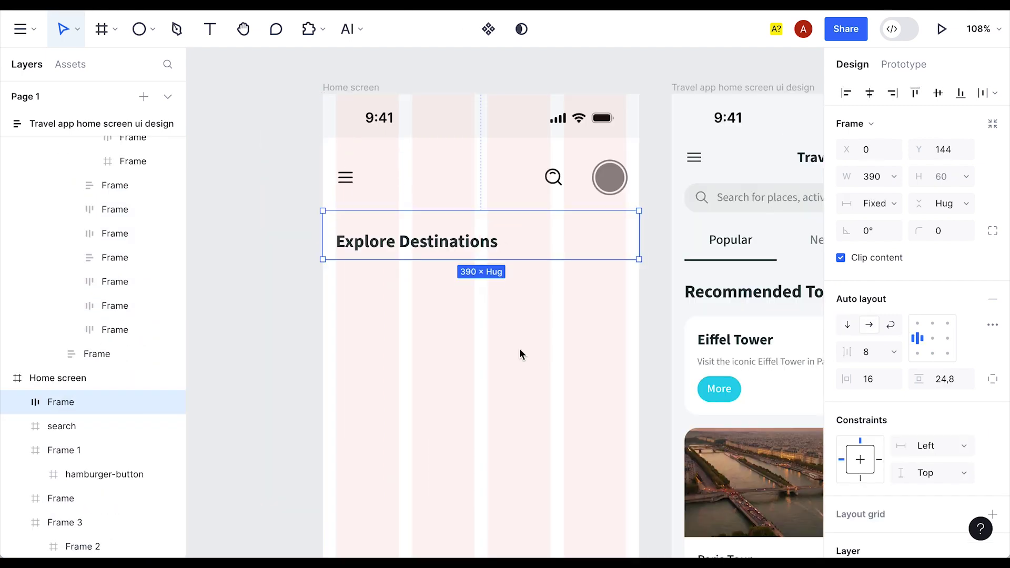
click(520, 348)
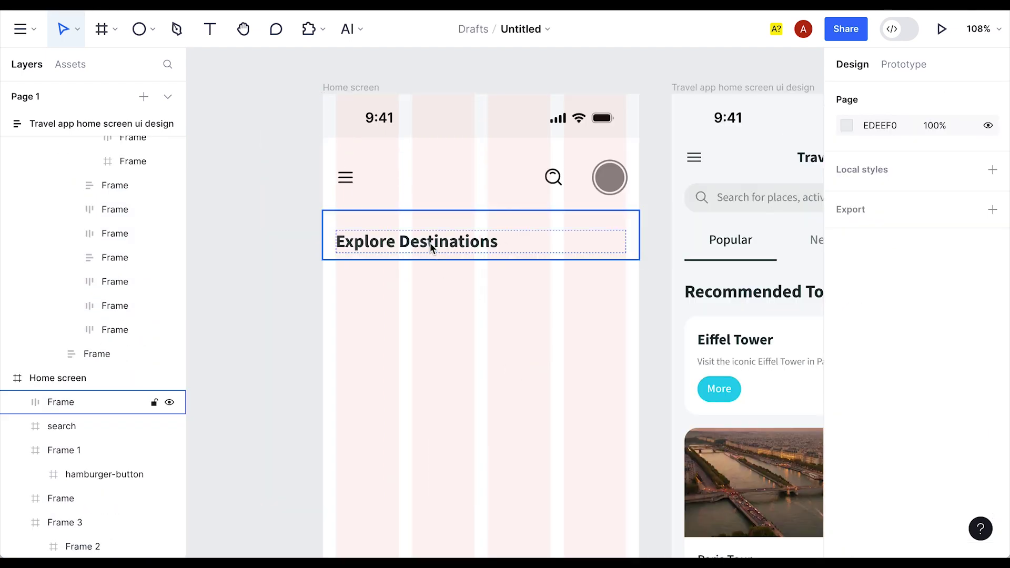
- Change the Explore Destinations heading's font to Plus Jakarta Sans and its text fill to black (000000)
double_click(428, 242)
click(930, 379)
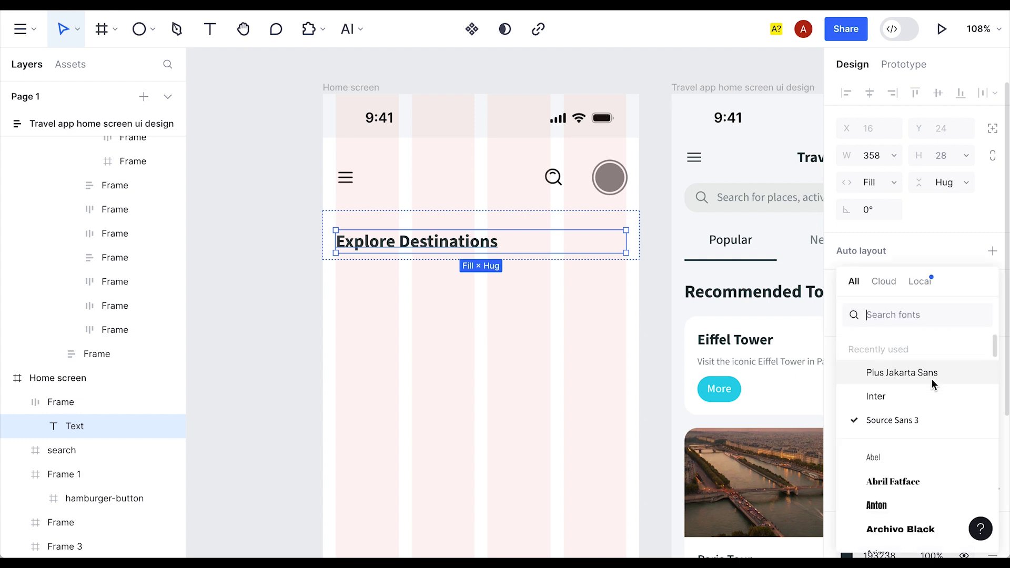
text(plus)
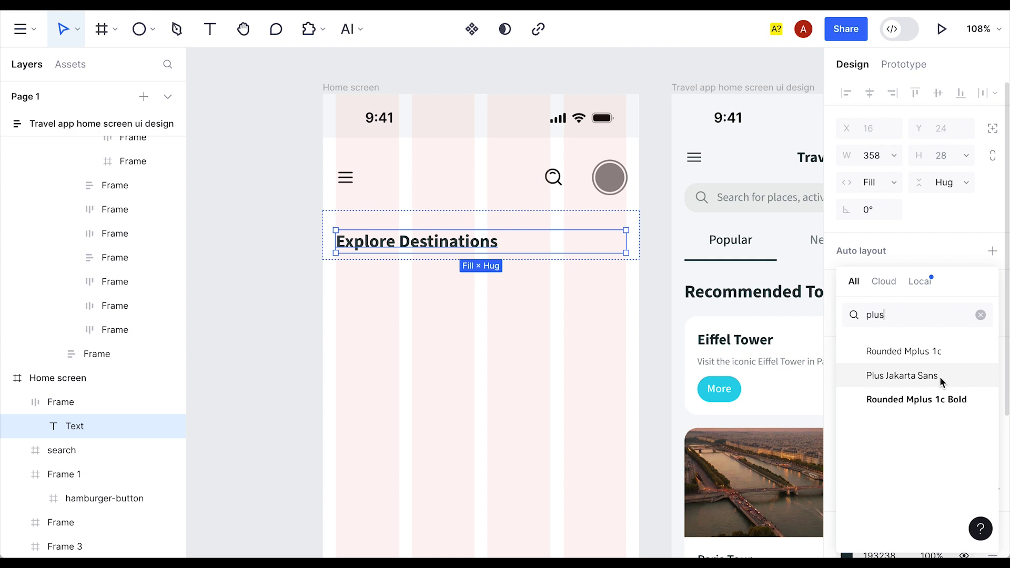
click(889, 376)
scroll(921, 421, down, 2)
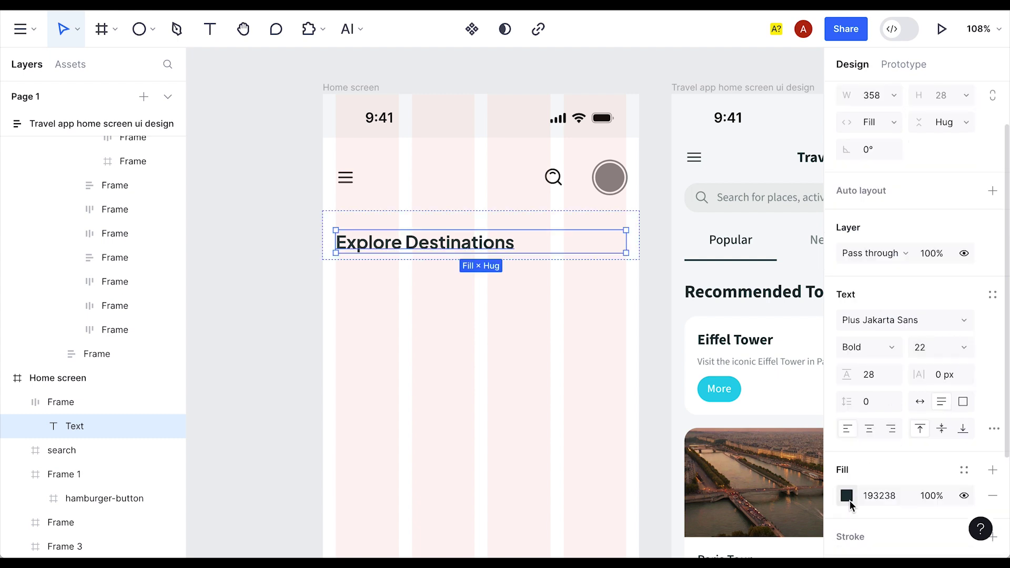
click(848, 496)
drag(771, 374, 535, 491)
click(806, 264)
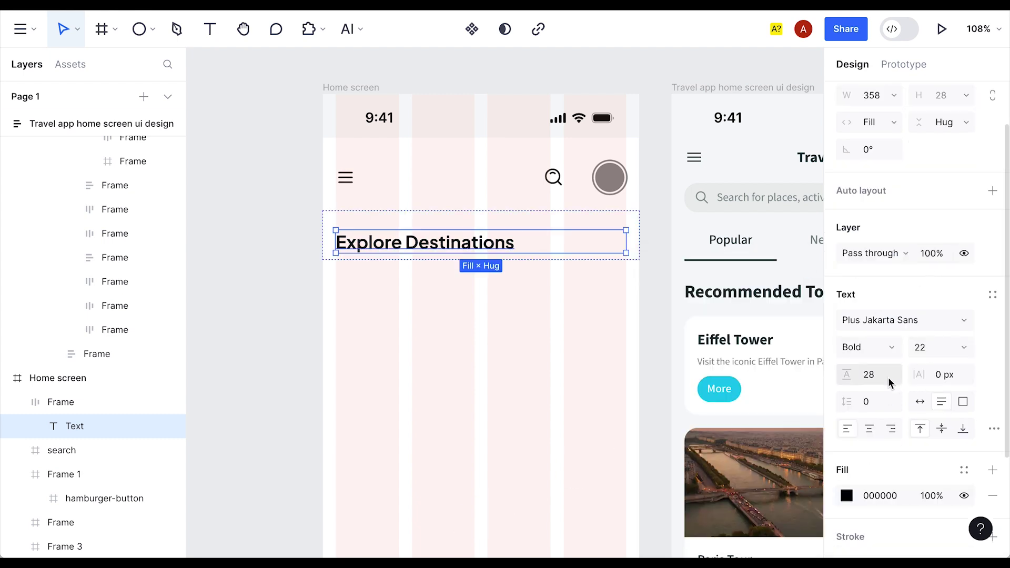
- Duplicate the Explore Destinations heading frame and place the copy directly above the original on the Home screen
click(383, 320)
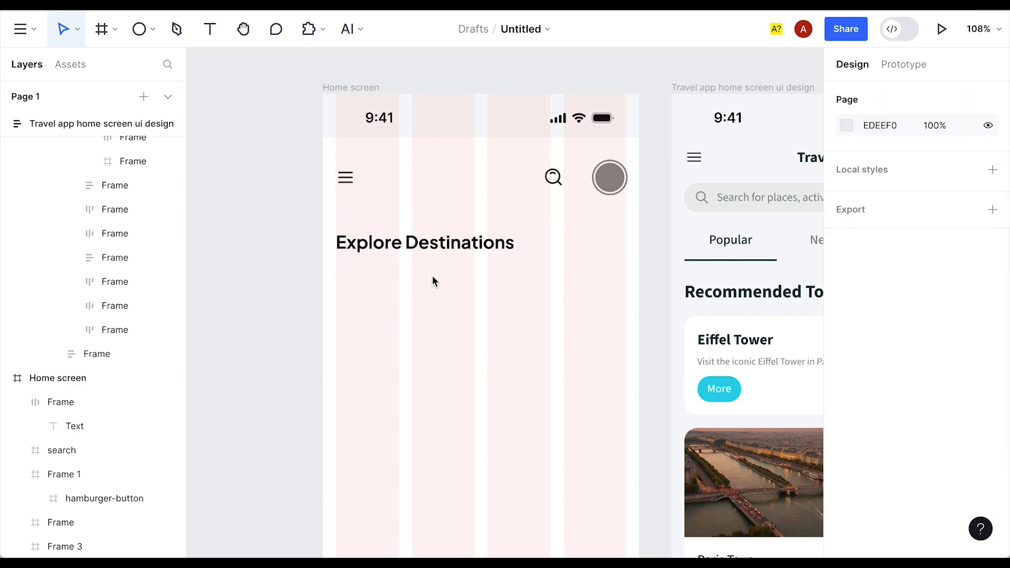
click(452, 246)
mouse_move(453, 246)
mouse_down()
mouse_move(452, 271)
mouse_move(444, 226)
mouse_move(447, 234)
mouse_up()
scroll(667, 270, down, 5)
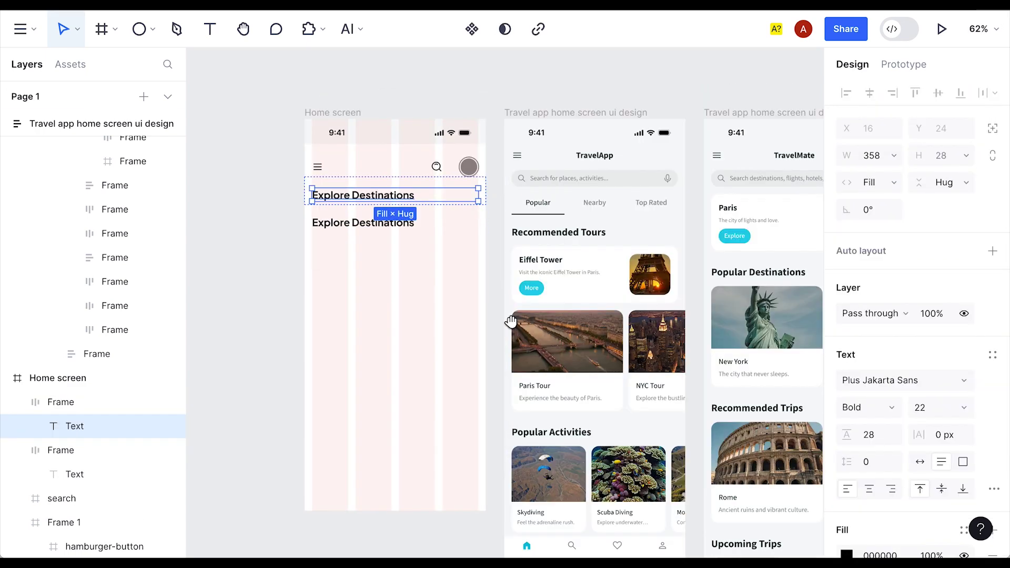
- Inspect the text of the Eiffel Tower card under Recommended Tours on the TravelApp reference screen
scroll(664, 274, down, 2)
scroll(635, 289, up, 5)
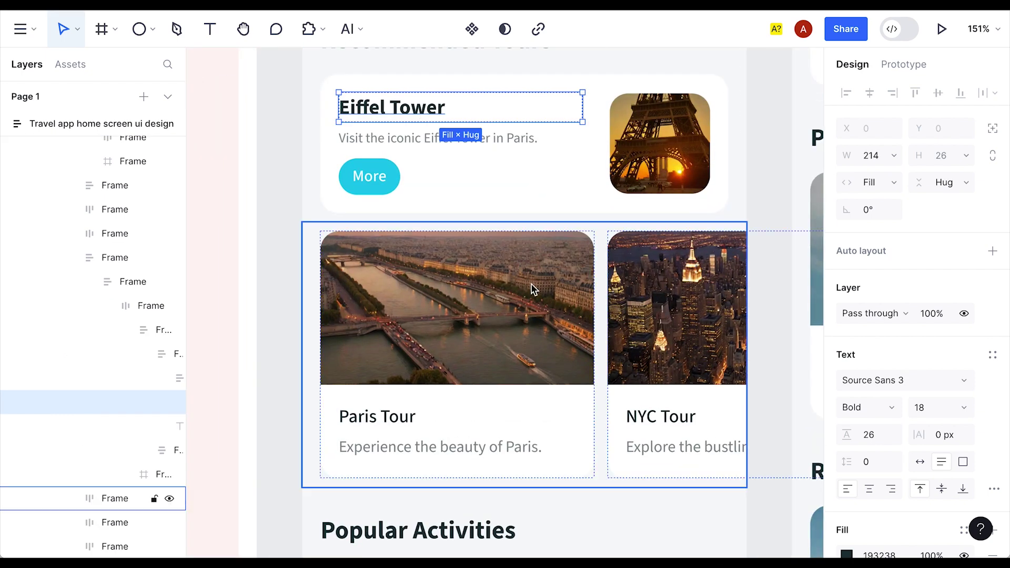
scroll(531, 294, up, 4)
click(493, 269)
click(425, 329)
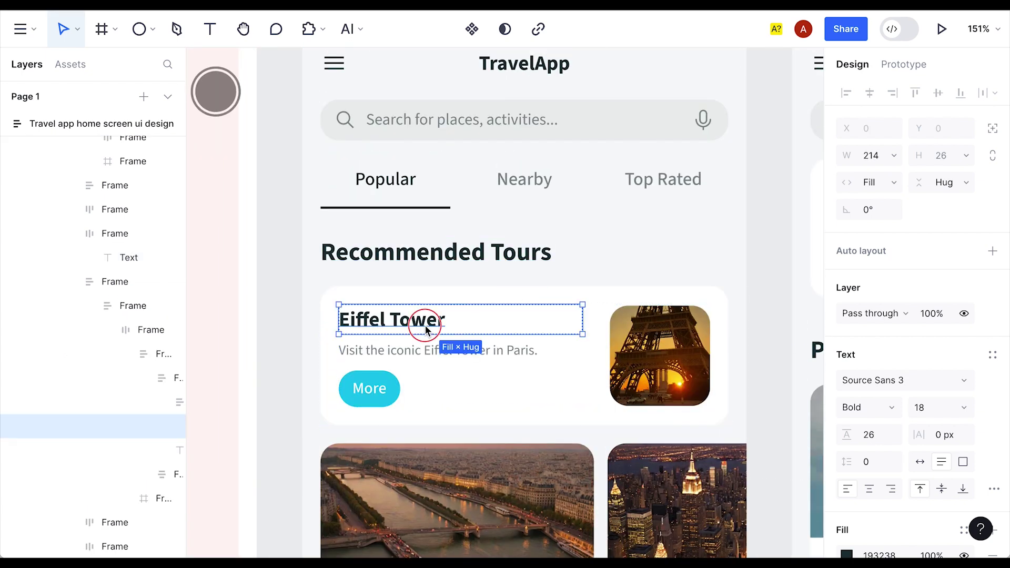
drag(372, 354, 563, 364)
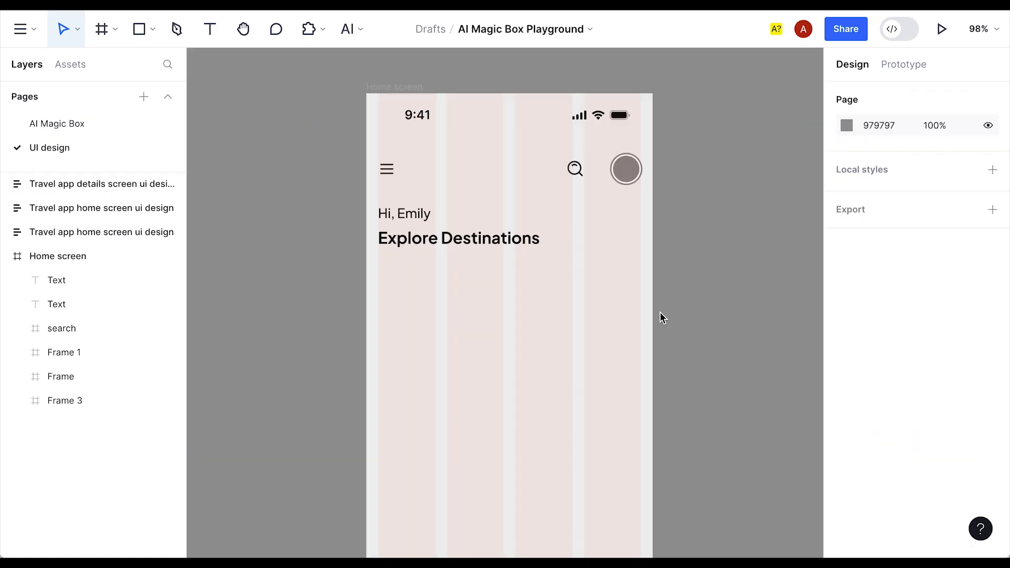
- Start AI Magic Box and mark out a target area about 349 × 251 below the Explore Destinations heading
click(357, 32)
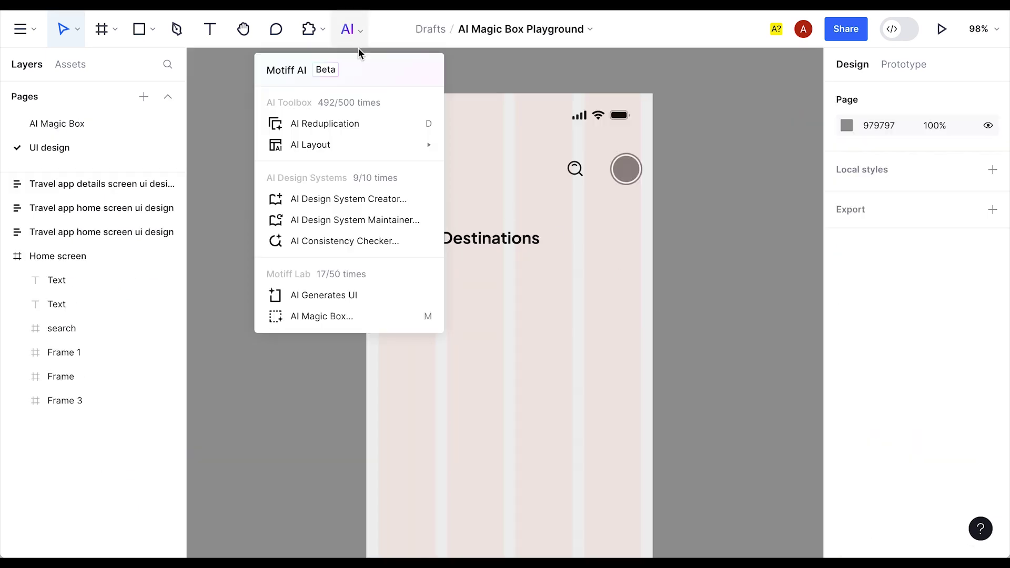
click(311, 317)
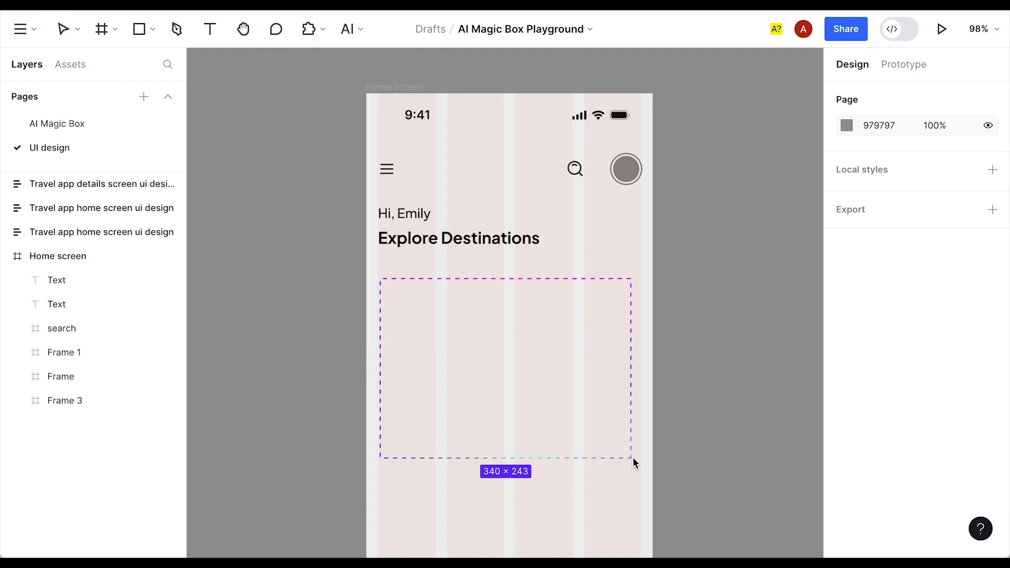
drag(631, 457, 638, 463)
scroll(489, 328, down, 5)
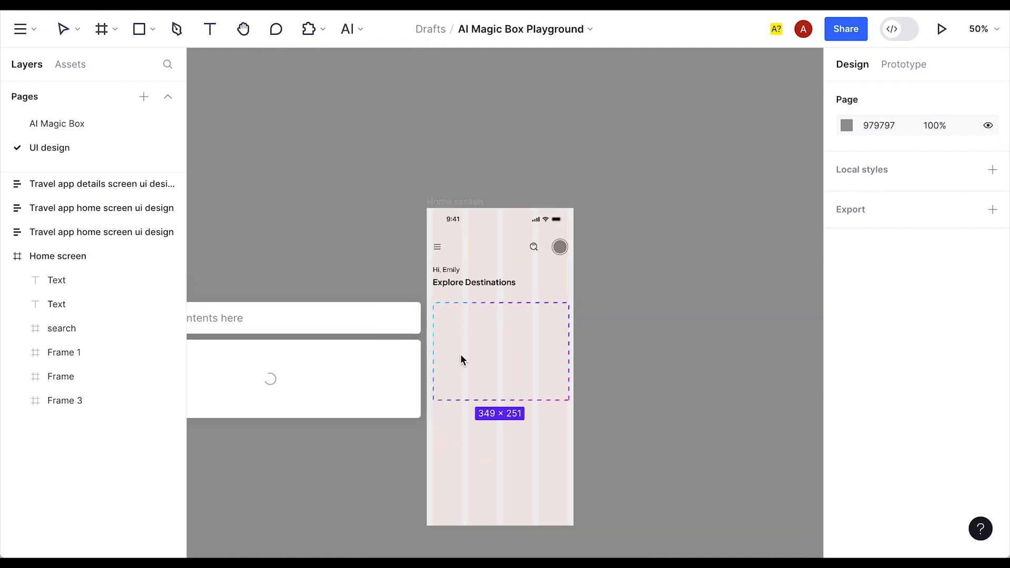
- Browse the AI Magic Box candidates and insert the rounded microphone photo banner with carousel indicators
scroll(290, 425, down, 1)
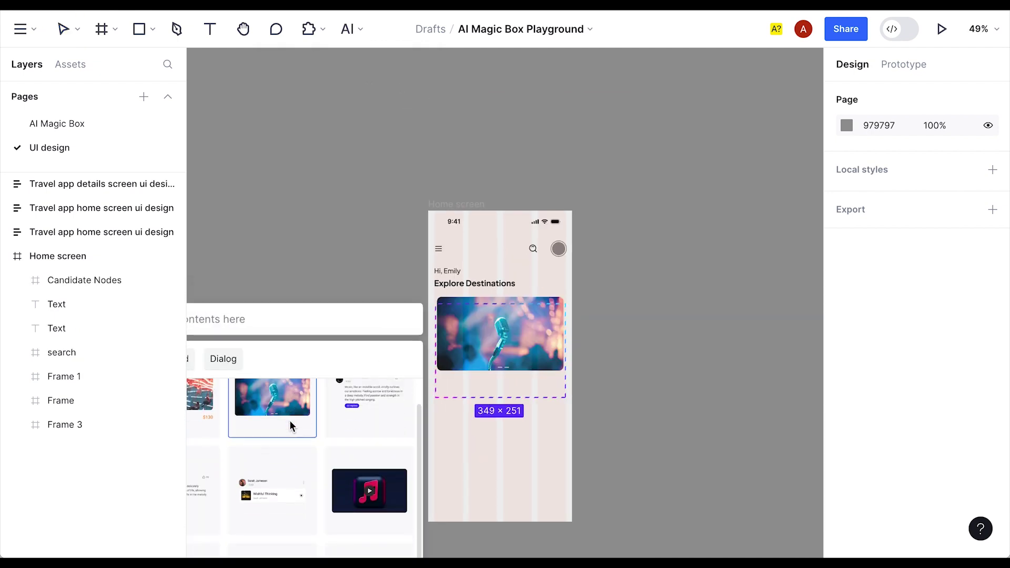
scroll(275, 416, up, 1)
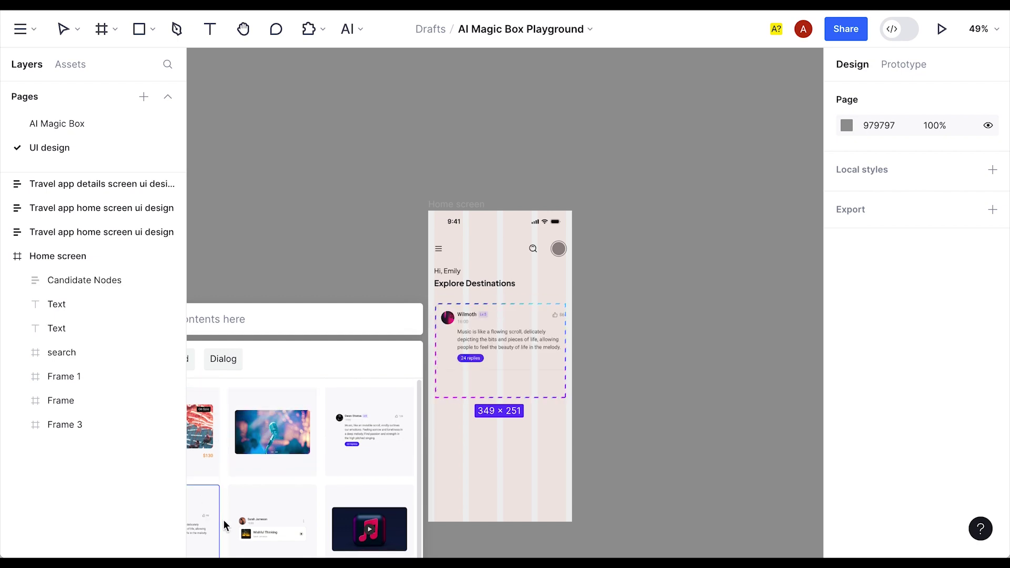
scroll(347, 452, down, 4)
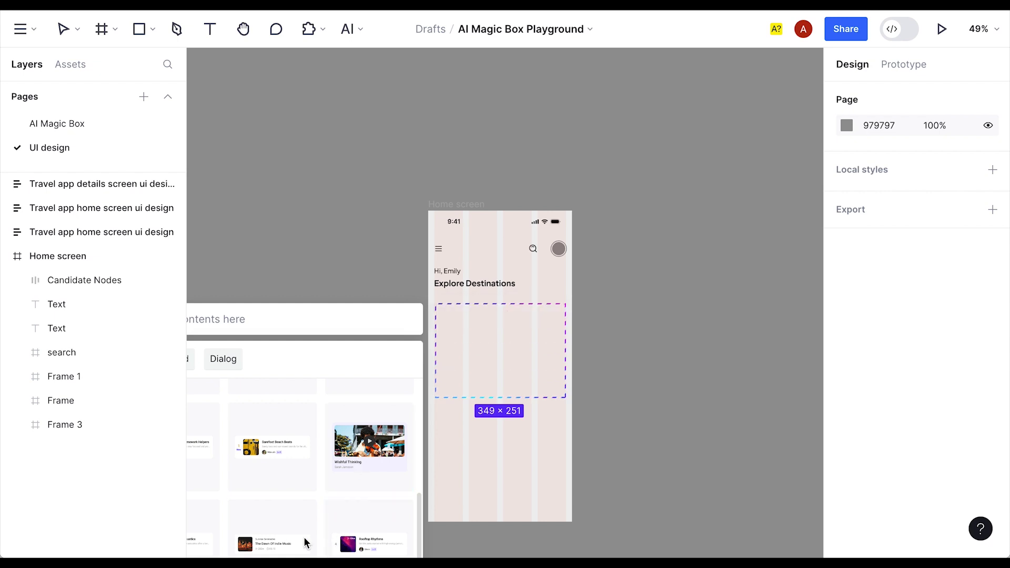
scroll(295, 499, up, 5)
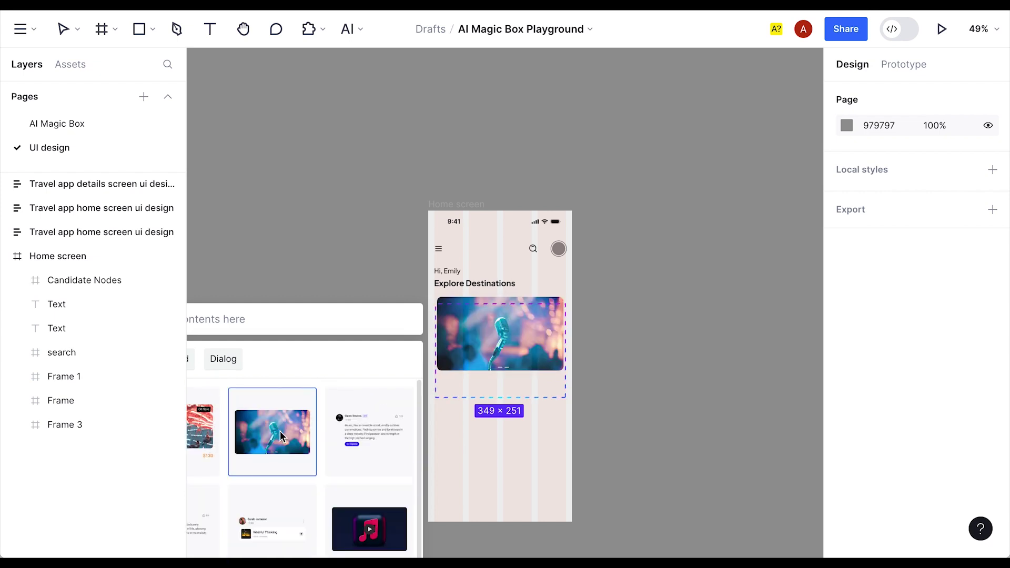
click(281, 435)
- Scale the microphone banner to 356.86 × 208.08 to span the column grid's width, and place it at X 17.14, Y 230
scroll(542, 374, up, 5)
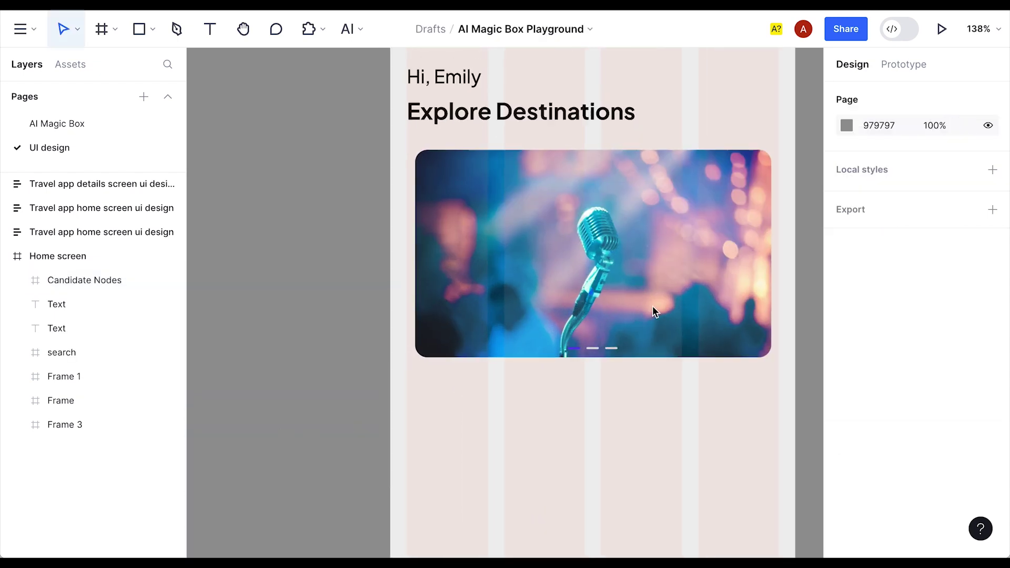
scroll(652, 305, up, 2)
click(460, 326)
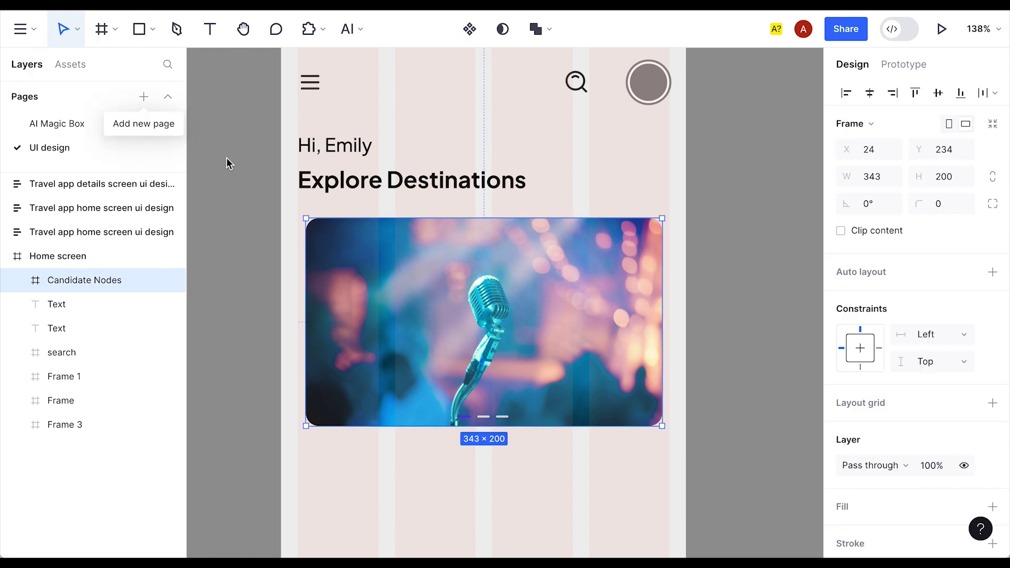
key(k)
scroll(295, 209, down, 1)
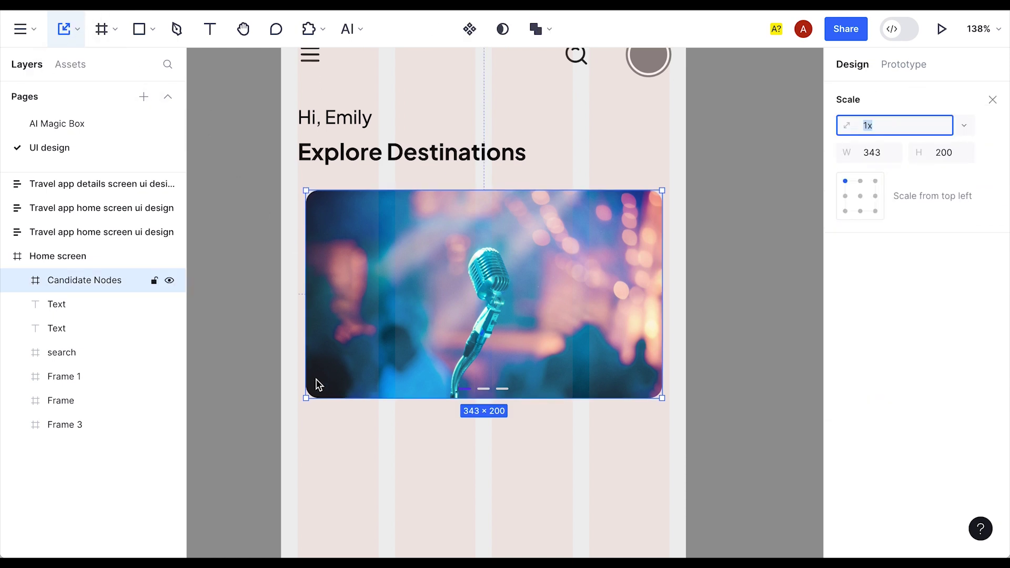
drag(307, 398, 309, 401)
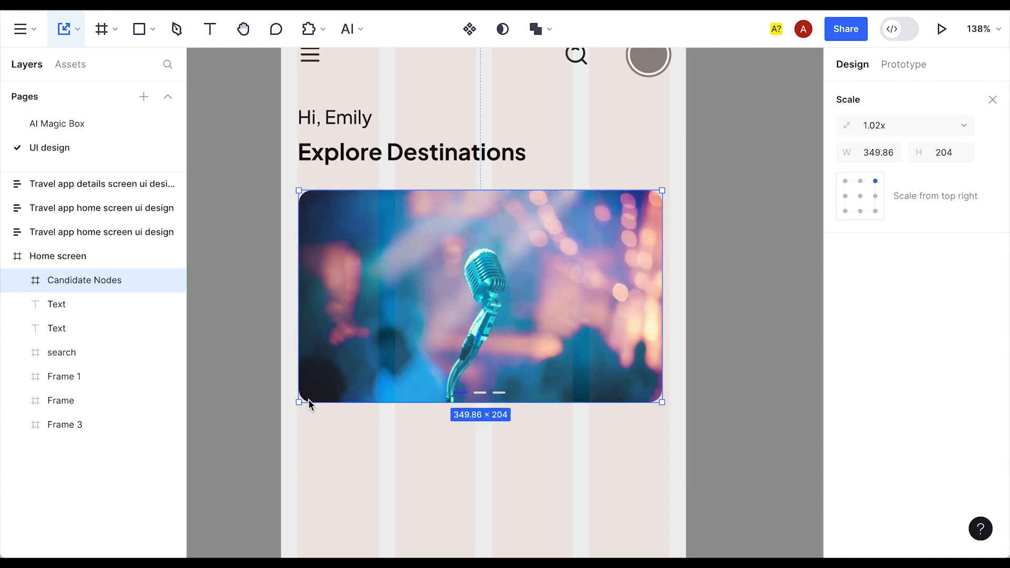
drag(660, 403, 667, 409)
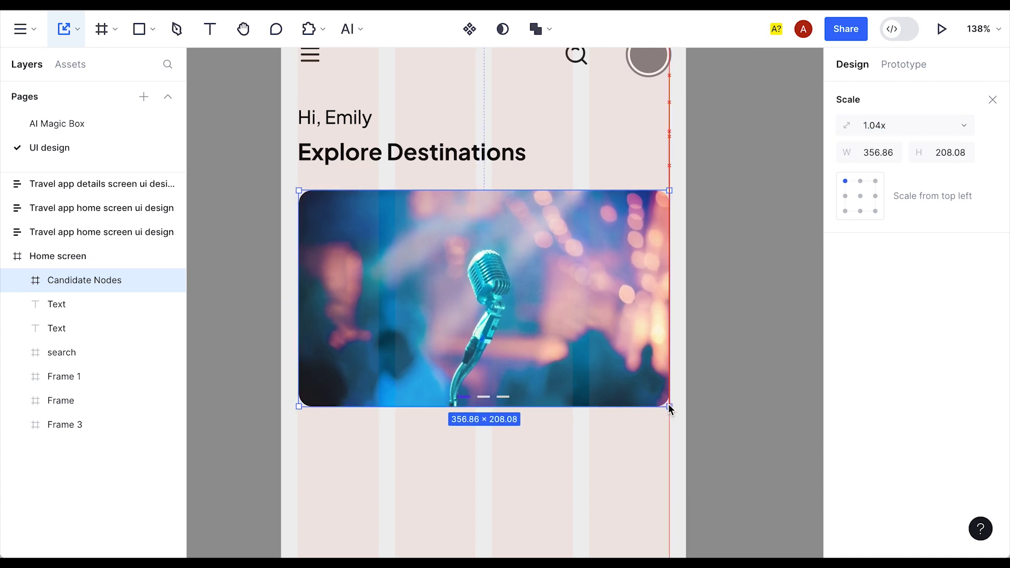
drag(514, 310, 513, 307)
key(v)
scroll(427, 359, up, 2)
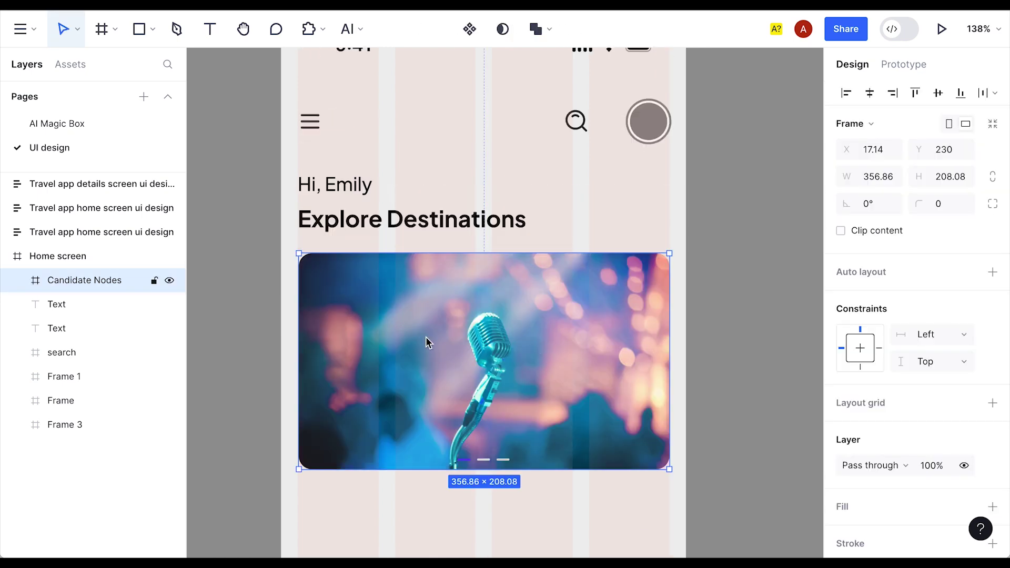
- Hide the 4-column layout grid on the Home screen frame
click(774, 353)
click(670, 207)
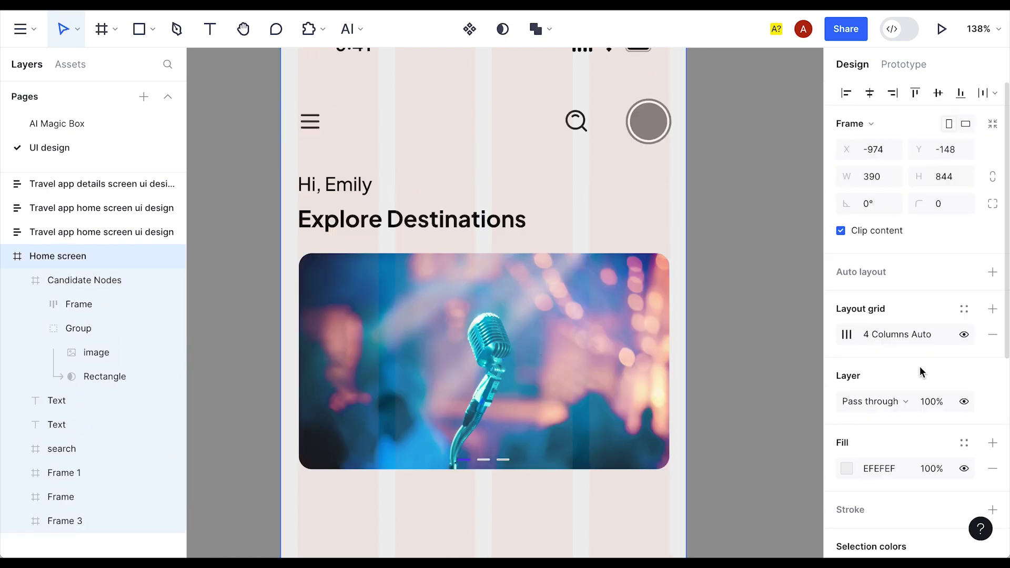
click(964, 334)
click(715, 216)
- Delete the banner's microphone image and fill its rounded rectangle with the grey sampled from the profile circle
click(514, 357)
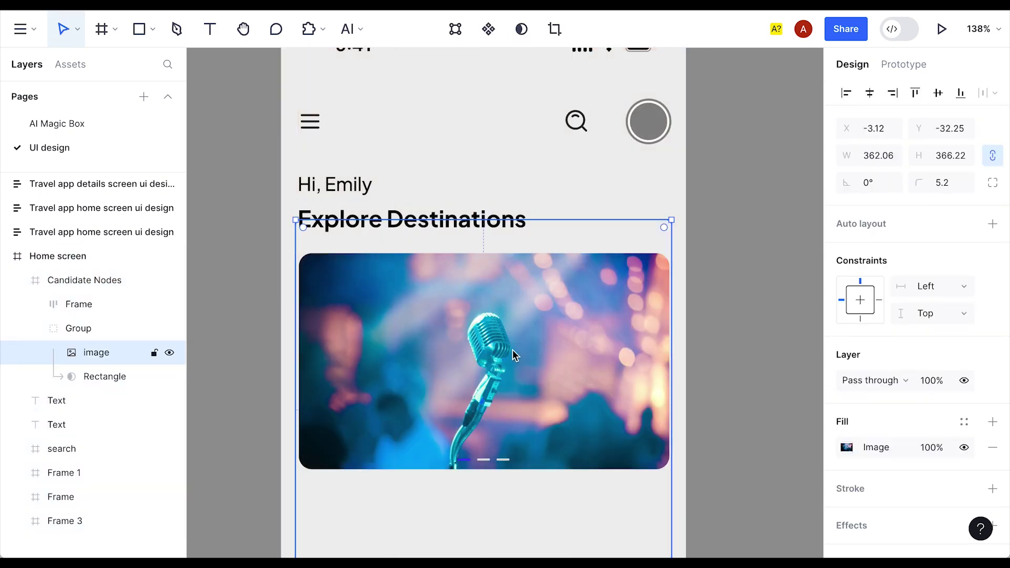
key(Delete)
click(572, 319)
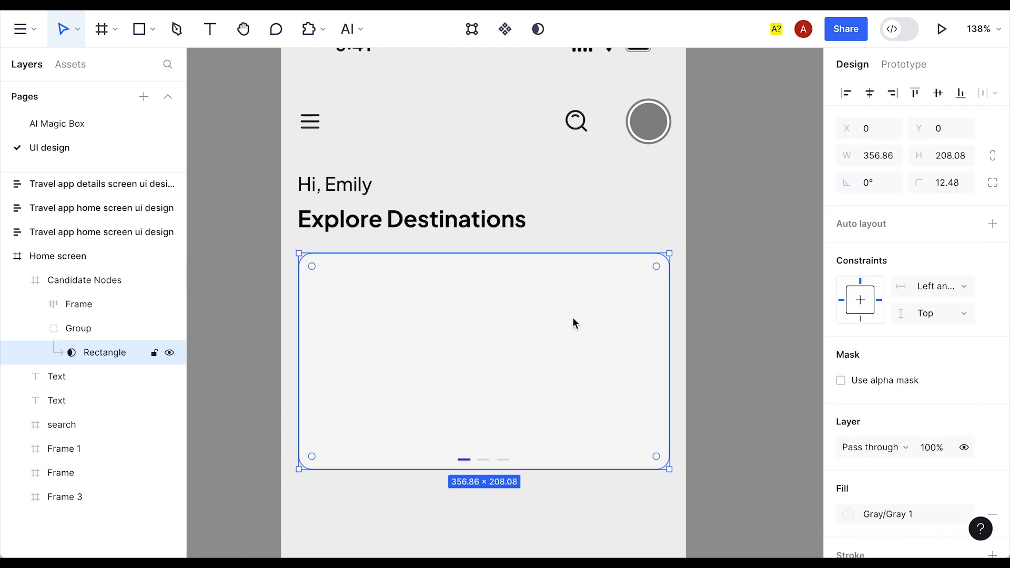
key(i)
click(654, 125)
click(749, 258)
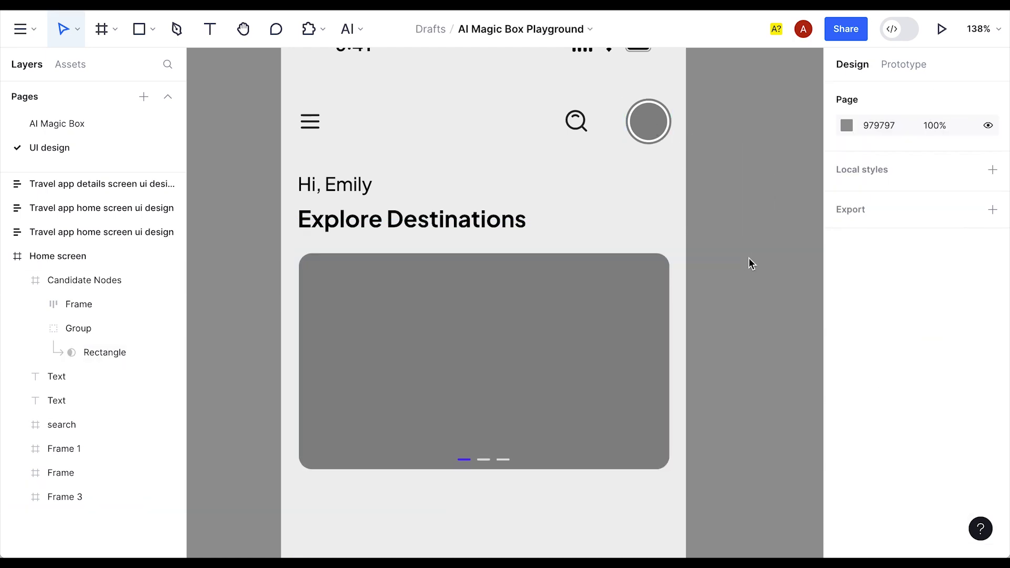
- Position the grey banner 16 px below the Explore Destinations heading, at Y 226
scroll(734, 279, up, 1)
click(319, 397)
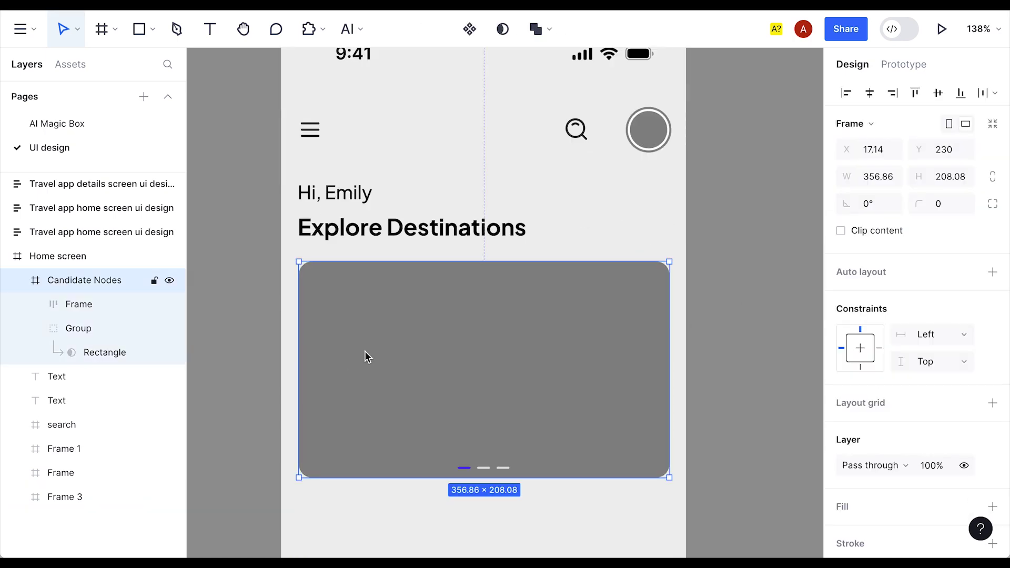
key(alt)
key(Up)
key(Up)
key(Up)
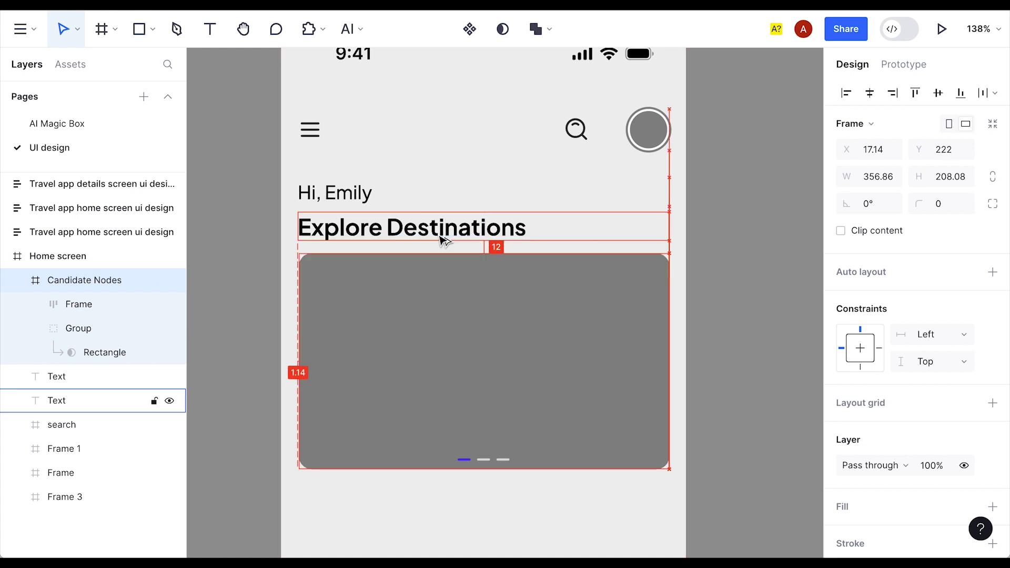
key(Down)
key(Down)
key(Down)
key(Down)
key(Down)
key(Down)
key(Down)
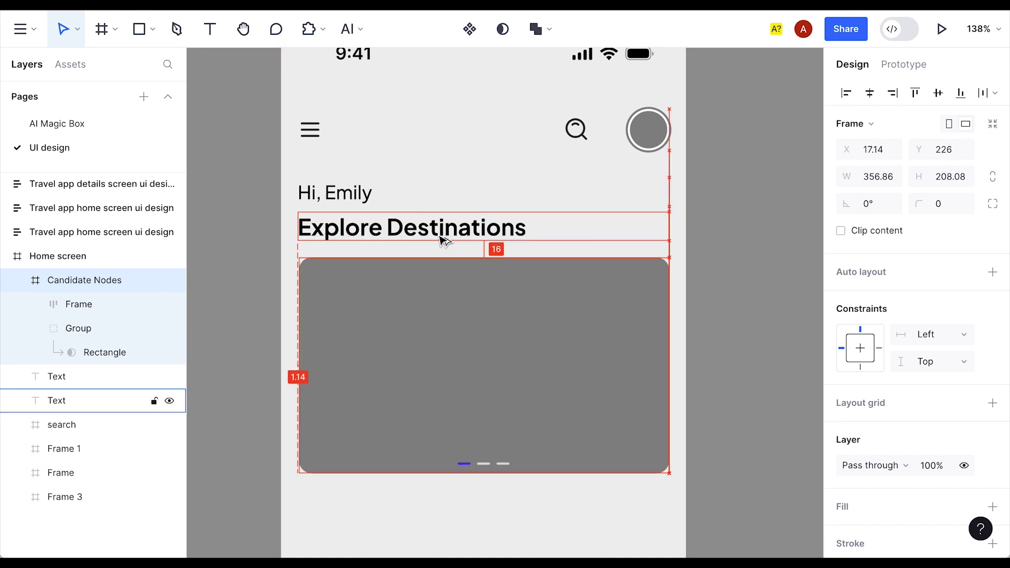
click(689, 228)
- Paste the row of Popular, Nearby and Top Rated category chips onto the Home screen and position it just below the grey banner
scroll(708, 257, down, 5)
scroll(669, 291, left, 1)
scroll(669, 291, right, 2)
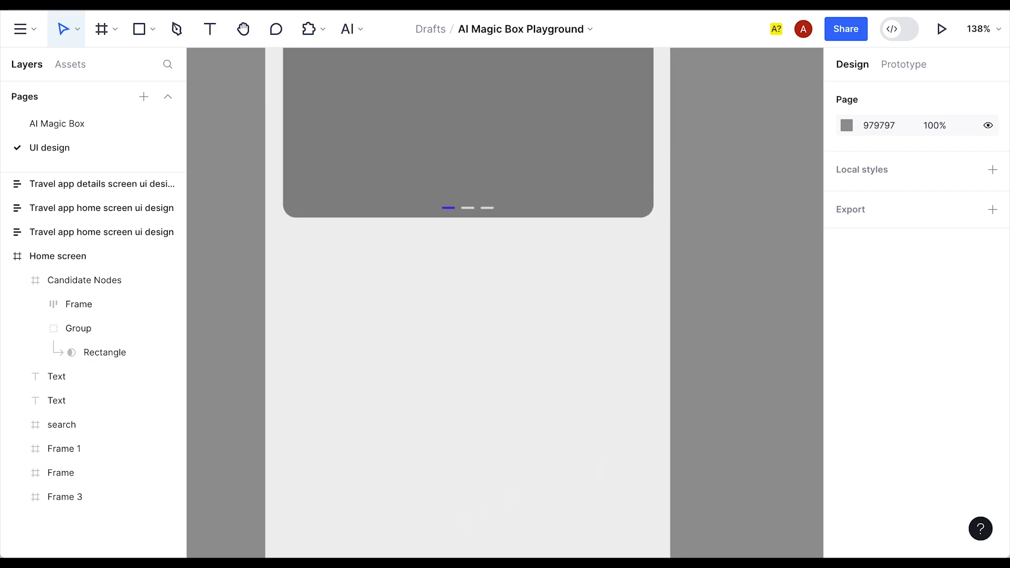
scroll(487, 248, down, 5)
scroll(693, 260, right, 3)
scroll(440, 264, down, 5)
scroll(677, 333, up, 5)
scroll(683, 333, left, 2)
scroll(511, 295, up, 5)
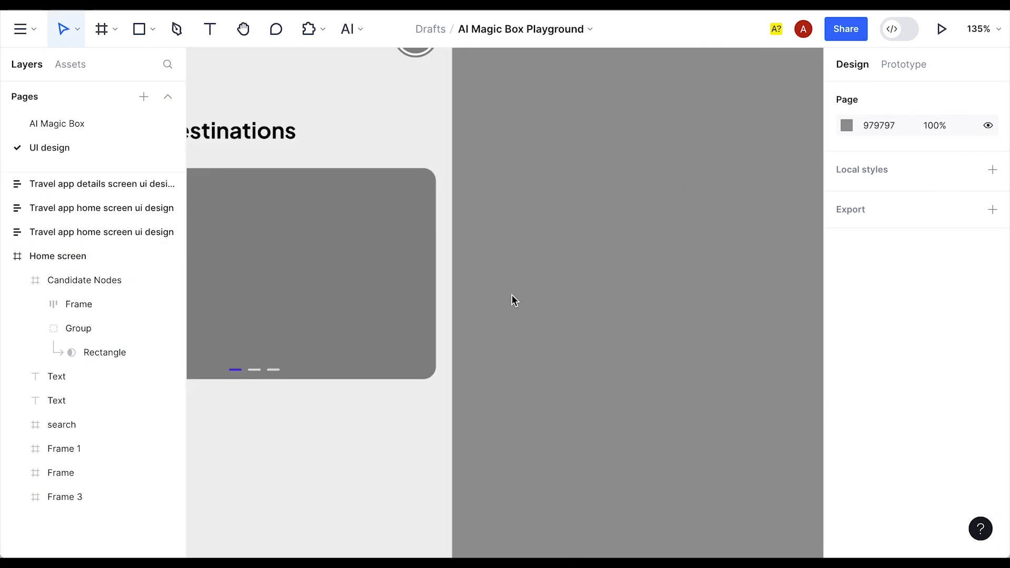
scroll(511, 294, left, 4)
scroll(744, 328, down, 2)
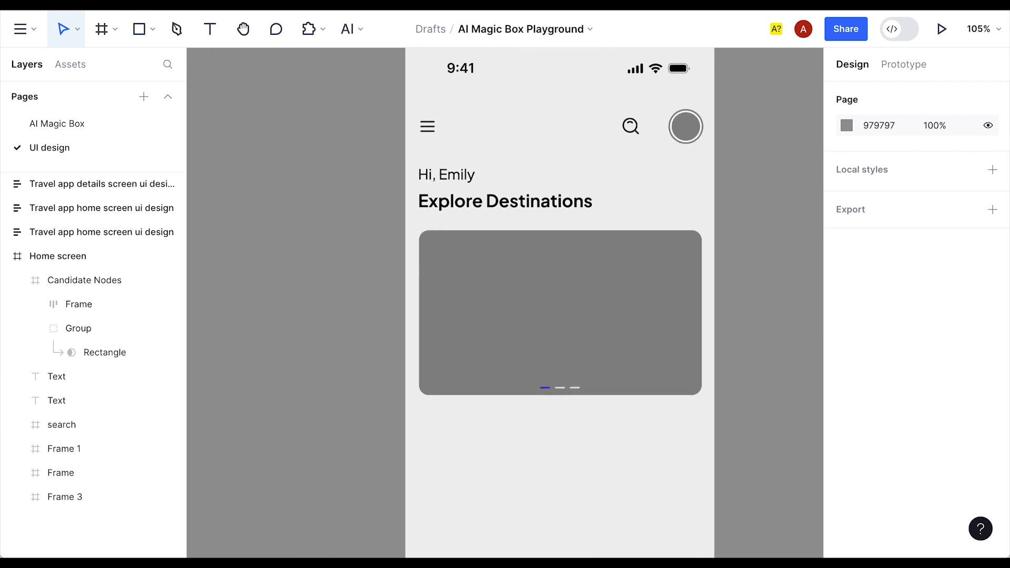
scroll(538, 419, down, 3)
click(586, 327)
key(ctrl+v)
drag(648, 273, 651, 276)
click(723, 347)
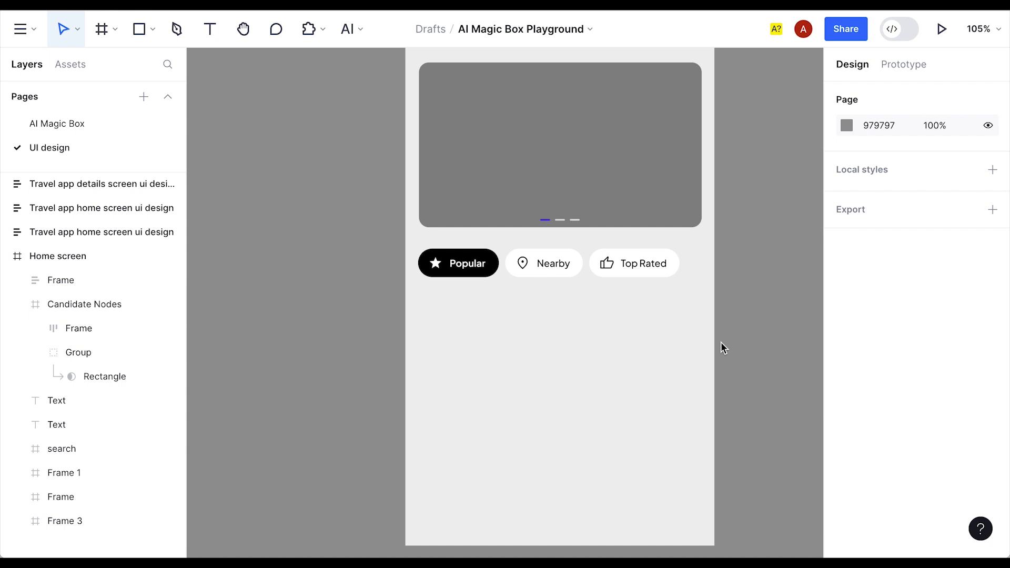
scroll(723, 347, down, 2)
scroll(469, 400, right, 2)
click(468, 396)
scroll(469, 396, down, 5)
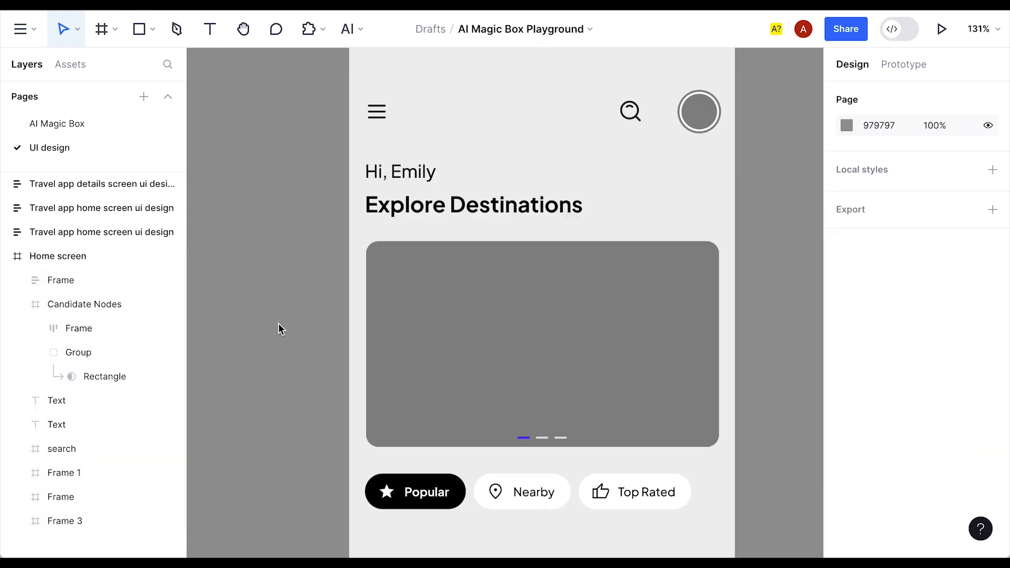
scroll(279, 325, up, 1)
scroll(279, 325, down, 1)
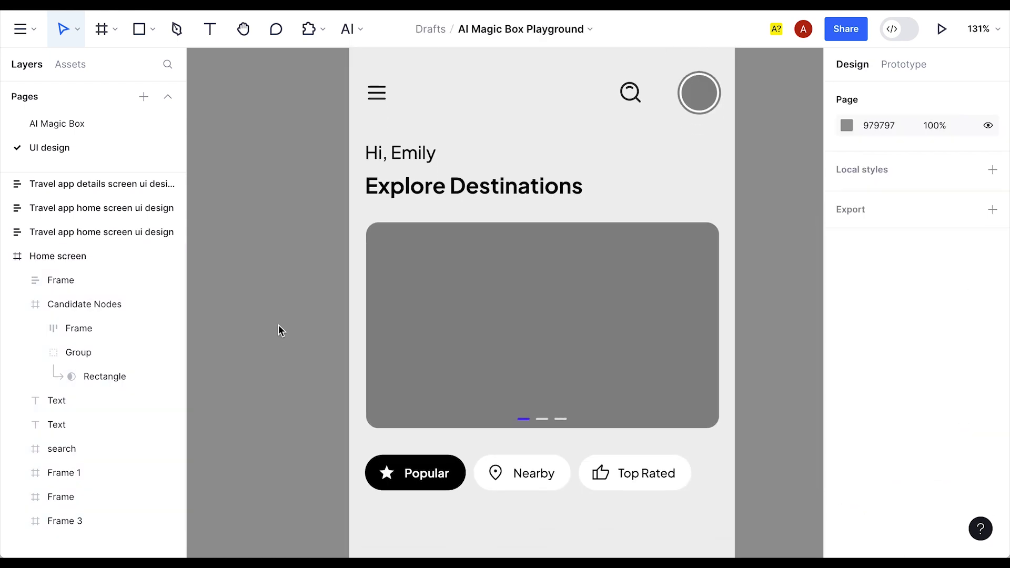
scroll(279, 324, down, 3)
scroll(279, 324, left, 2)
click(348, 28)
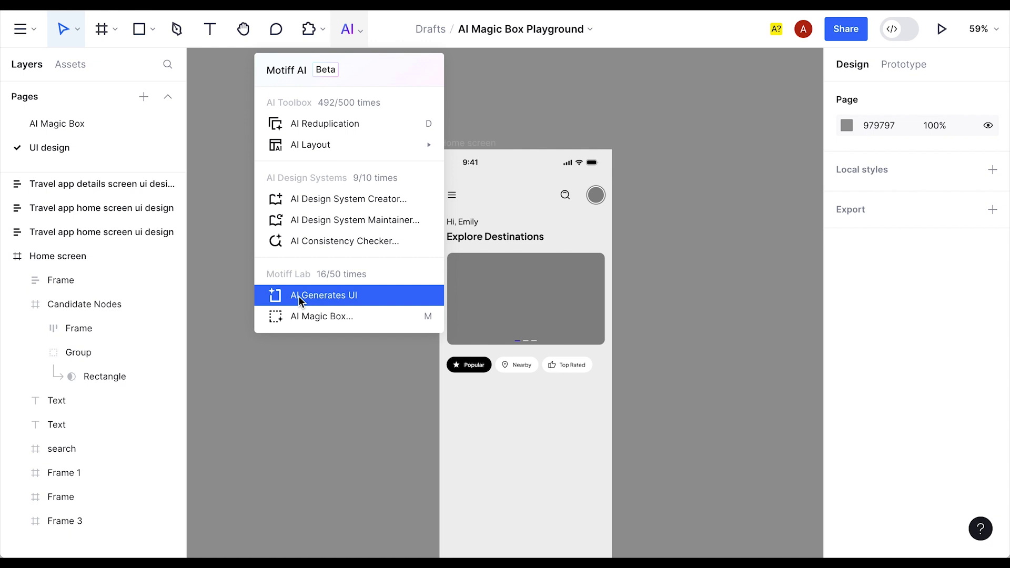
click(651, 278)
scroll(566, 399, up, 5)
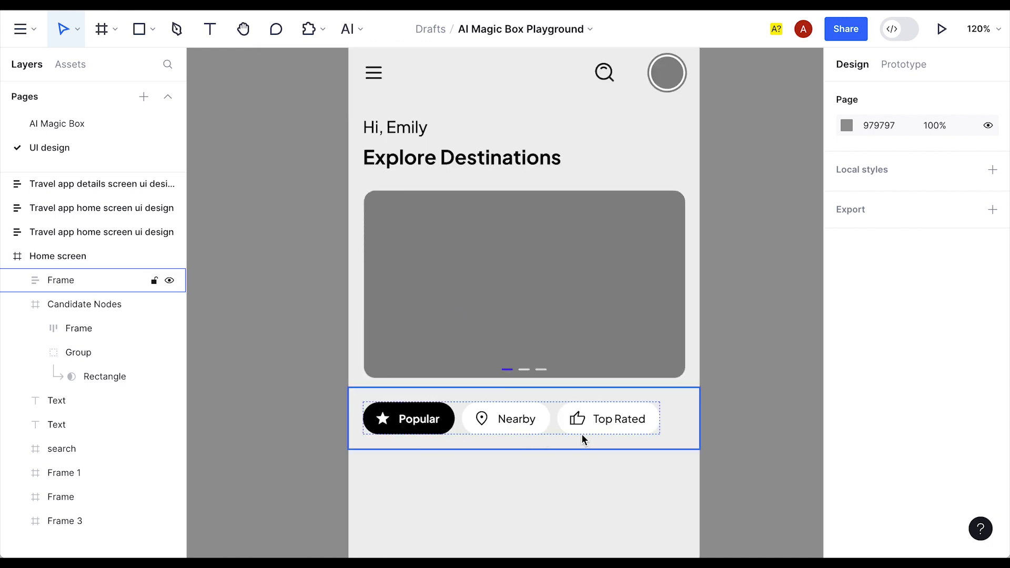
click(709, 347)
scroll(709, 344, down, 1)
drag(709, 345, 642, 400)
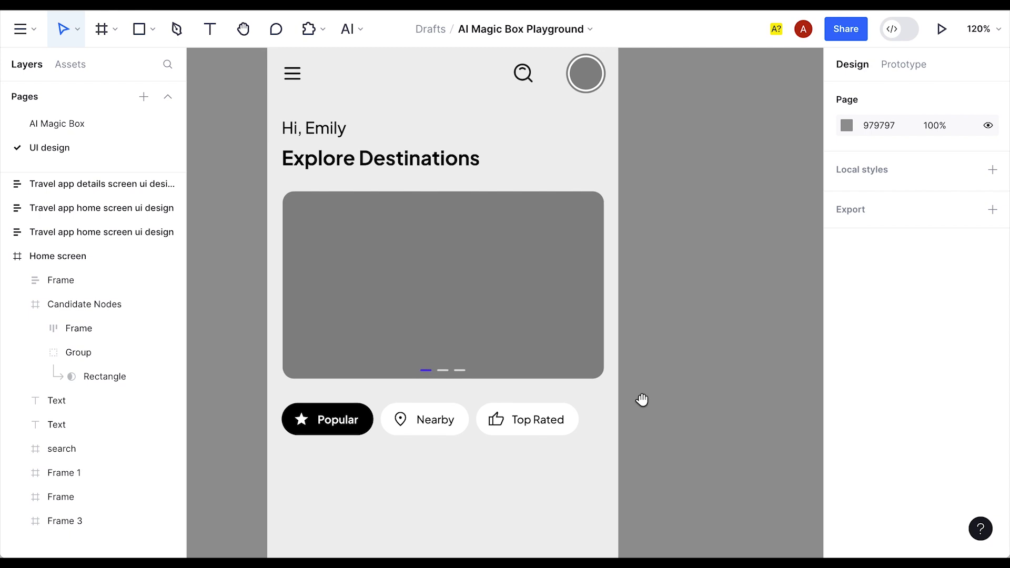
click(594, 416)
click(680, 263)
drag(620, 346, 714, 342)
scroll(504, 294, down, 3)
click(500, 332)
click(500, 371)
scroll(501, 388, up, 2)
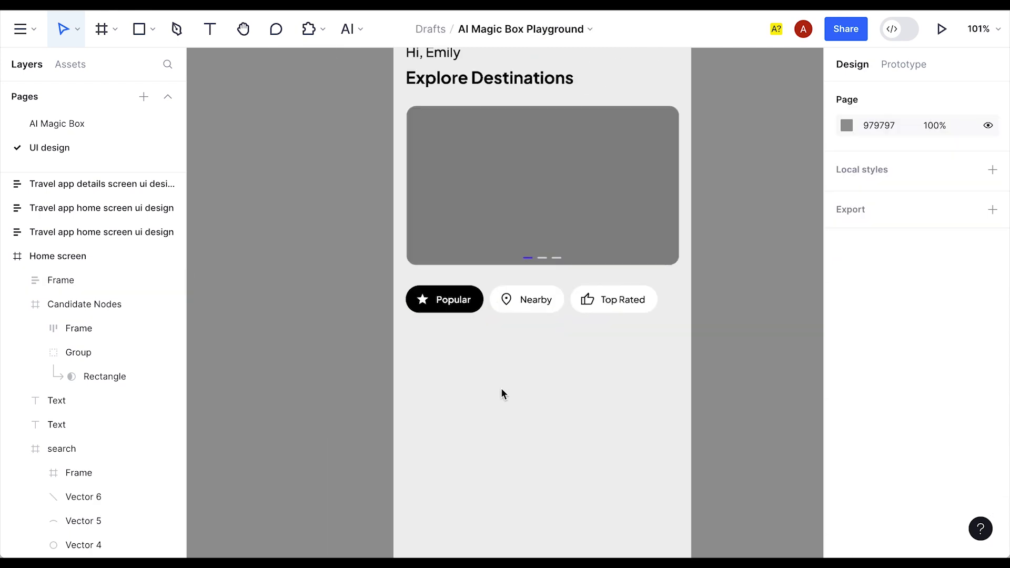
scroll(501, 389, up, 2)
double_click(538, 288)
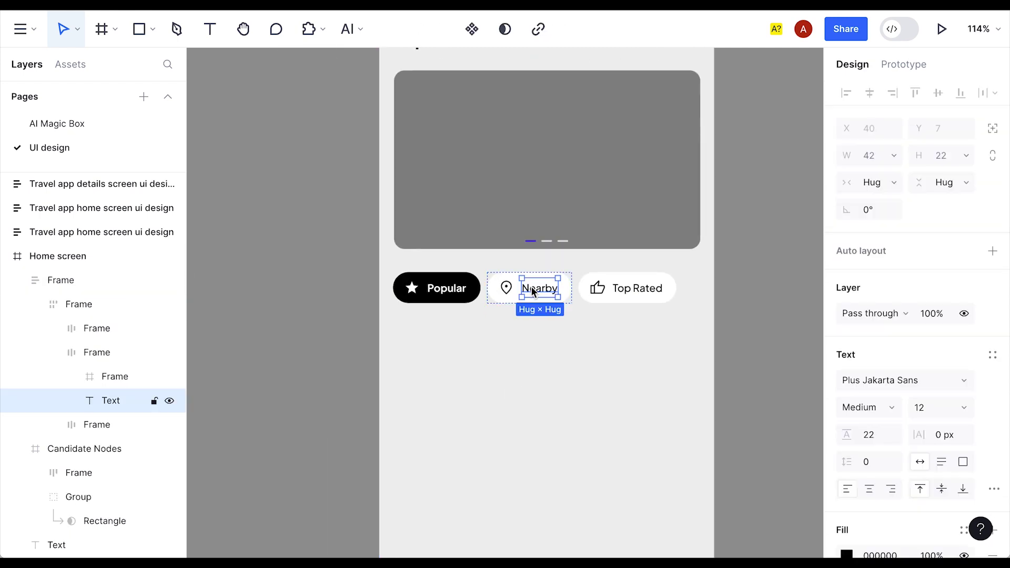
click(456, 295)
click(658, 294)
click(652, 339)
- Copy the Popular Activities card row from the TravelApp reference screen and place it below the category chips on the Home screen
scroll(647, 344, down, 3)
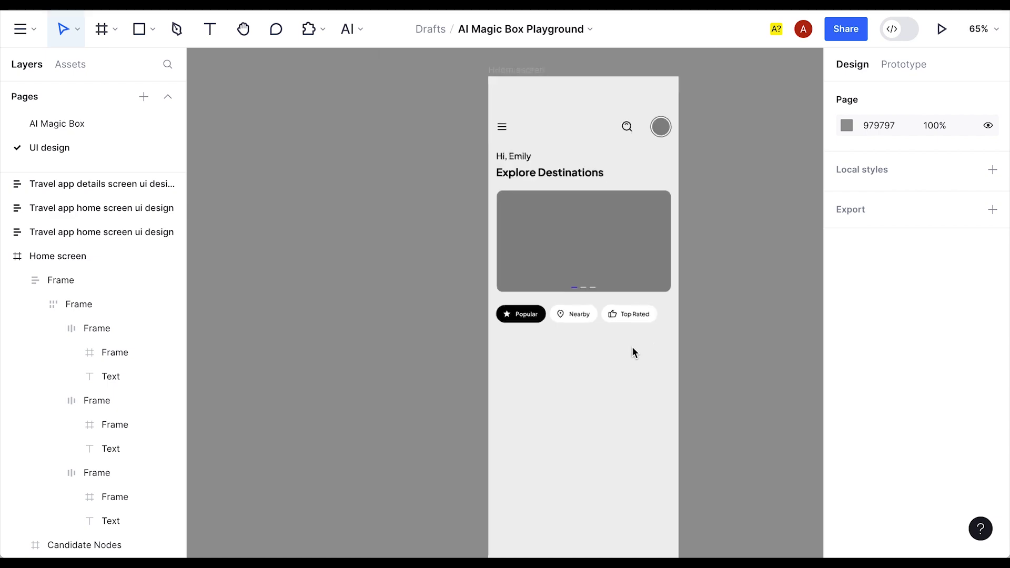
scroll(632, 352, right, 10)
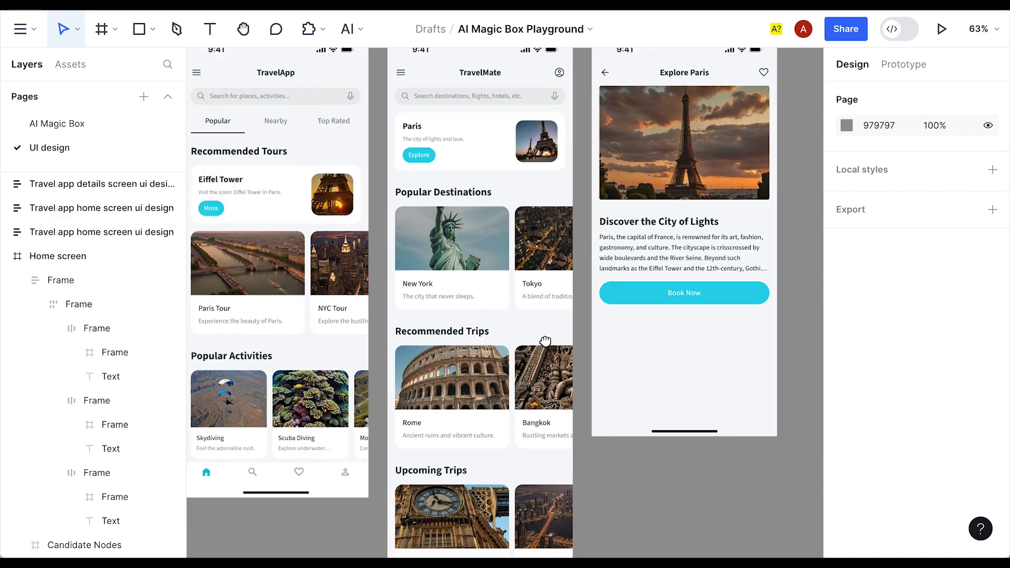
scroll(545, 341, down, 5)
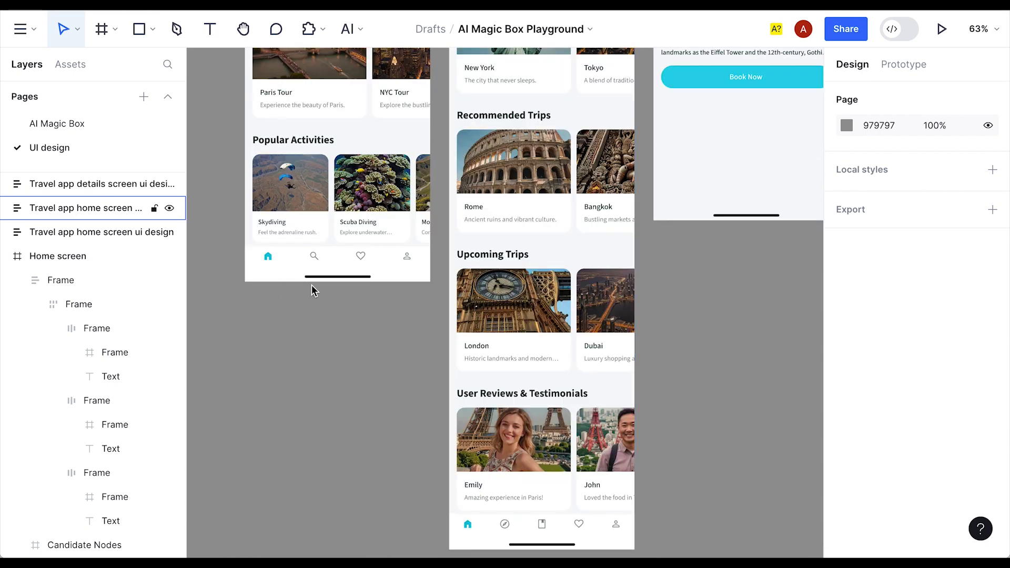
scroll(312, 291, left, 6)
scroll(312, 290, up, 2)
click(542, 278)
double_click(534, 278)
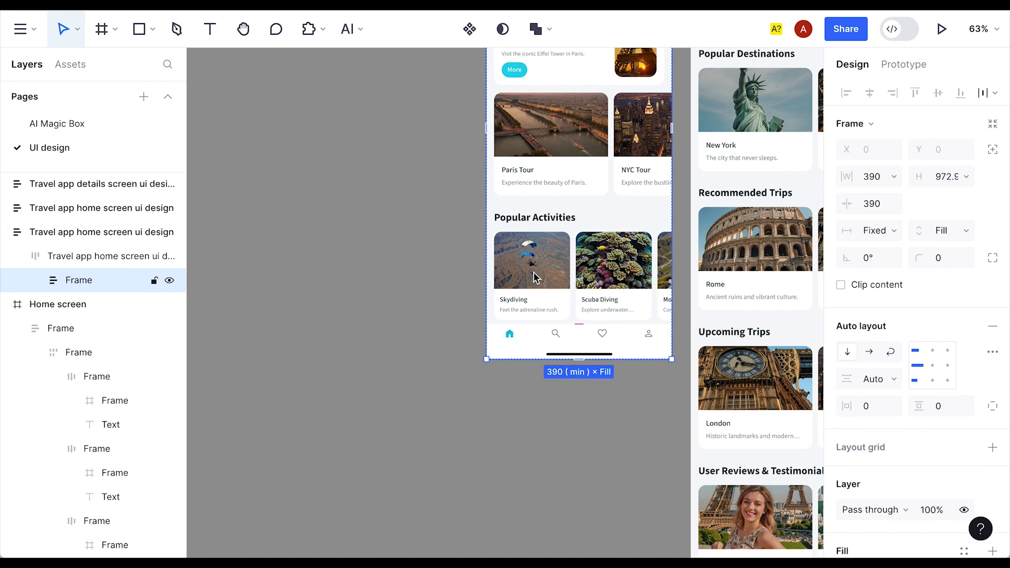
double_click(535, 278)
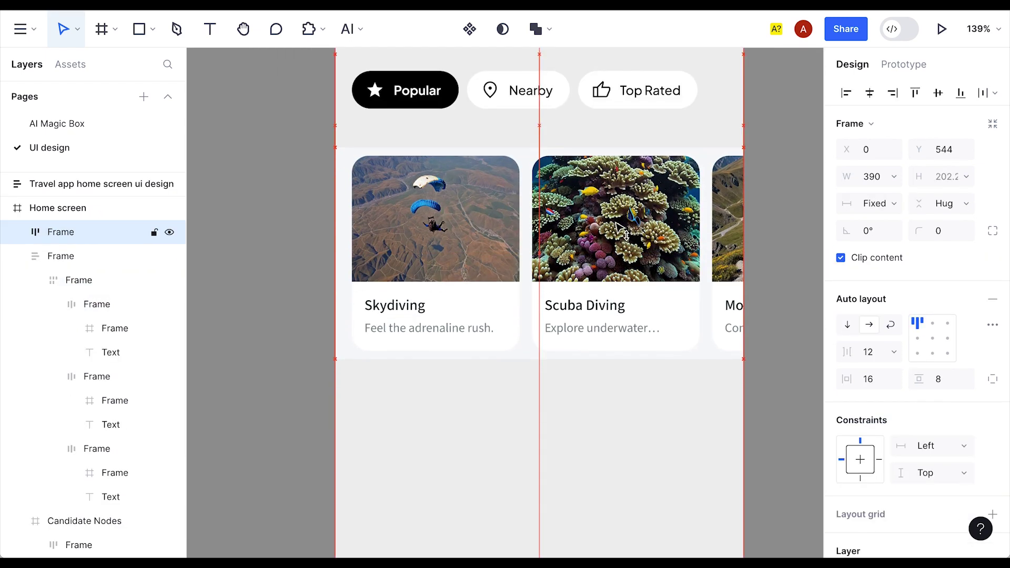
drag(617, 226, 616, 205)
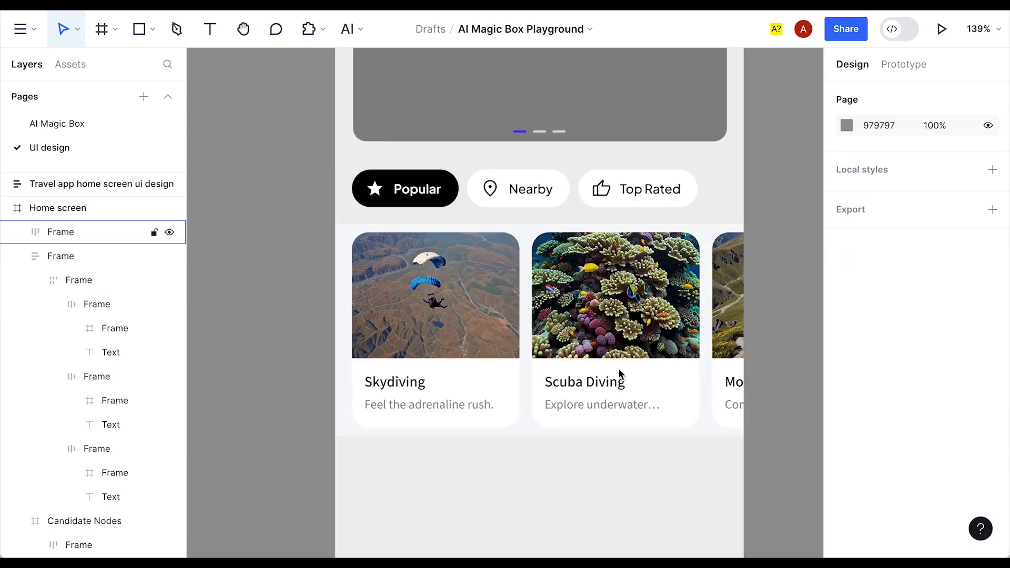
- Remove the background fill from the activity card row's frame
drag(619, 369, 544, 368)
click(616, 427)
scroll(944, 422, down, 6)
click(993, 346)
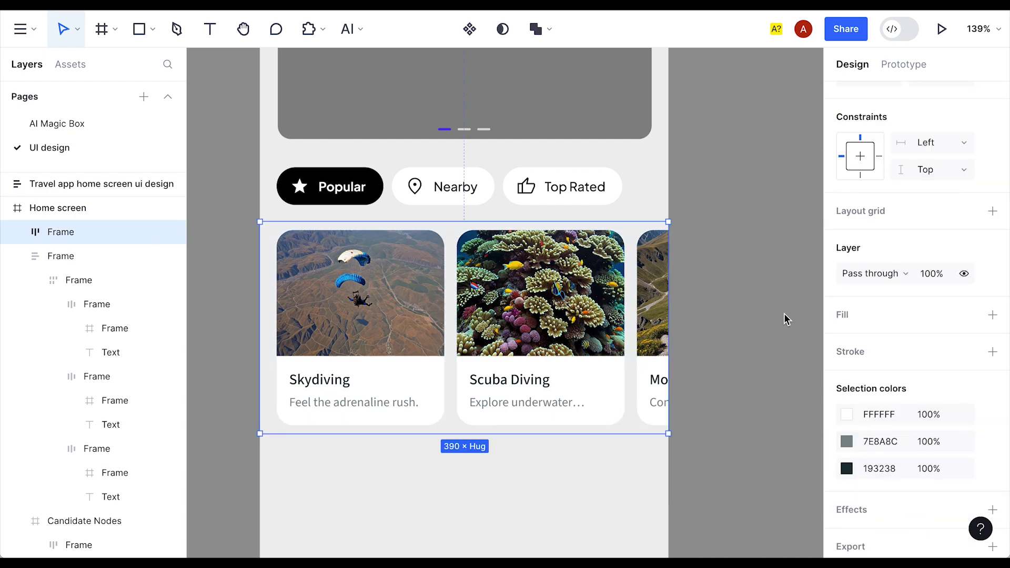
key(Escape)
- Replace the images of all three activity cards with the grey sampled from the banner
scroll(402, 320, down, 3)
click(400, 316)
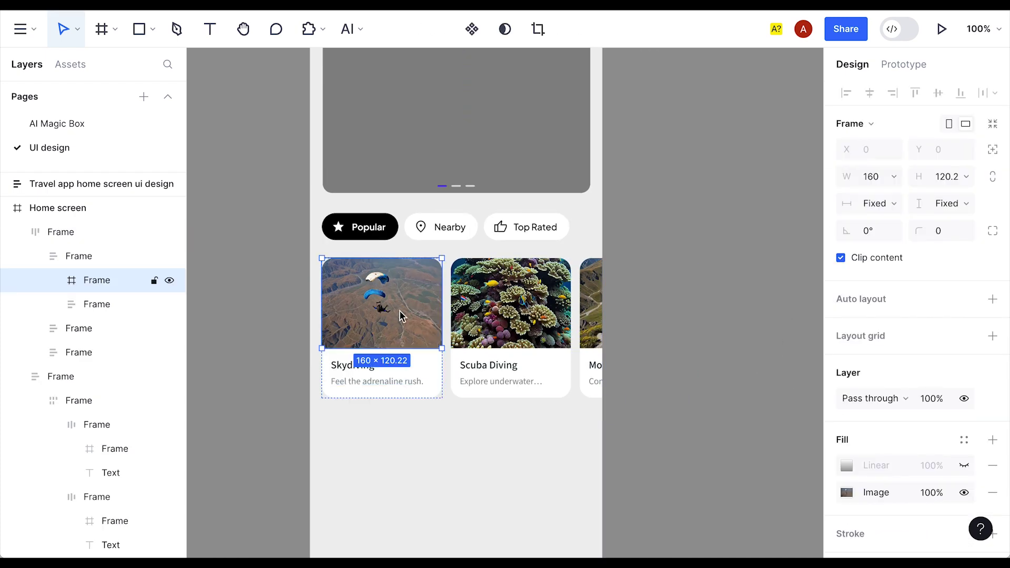
scroll(886, 465, down, 1)
scroll(543, 358, up, 1)
shift+click(543, 357)
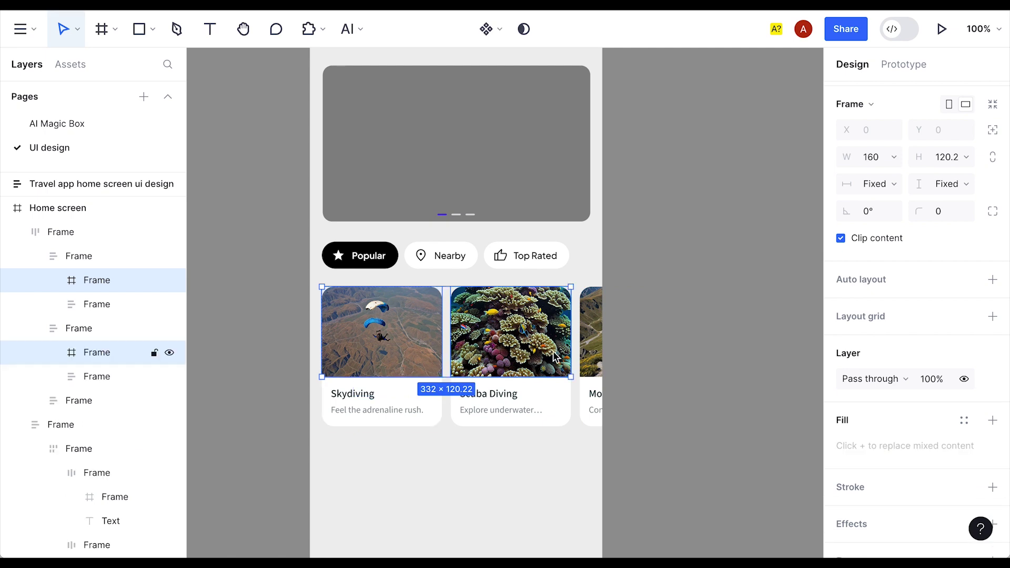
shift+click(585, 322)
scroll(585, 326, up, 1)
key(i)
click(420, 160)
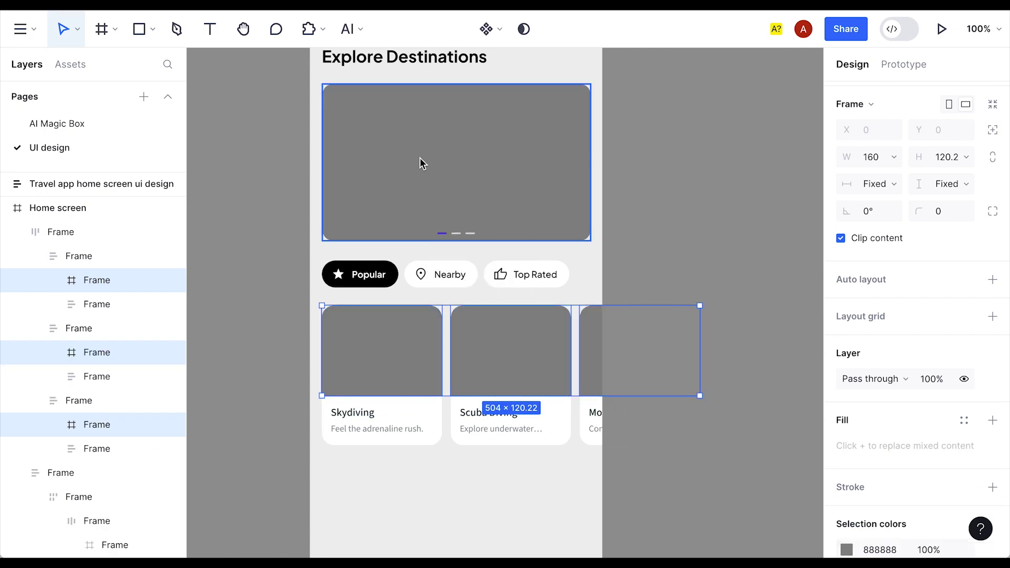
click(693, 248)
- Move the activity card row down and place copies of the greeting and Explore Destinations texts between the chips and the cards
drag(477, 384, 479, 439)
click(724, 300)
scroll(424, 214, up, 3)
click(422, 206)
scroll(431, 179, down, 1)
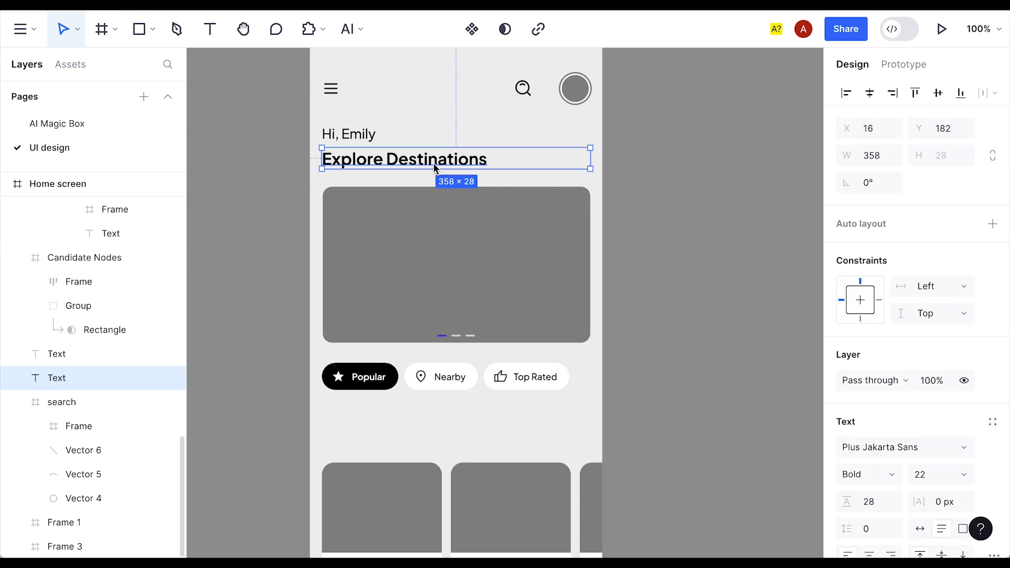
shift+click(385, 135)
drag(471, 161, 474, 425)
scroll(752, 389, down, 3)
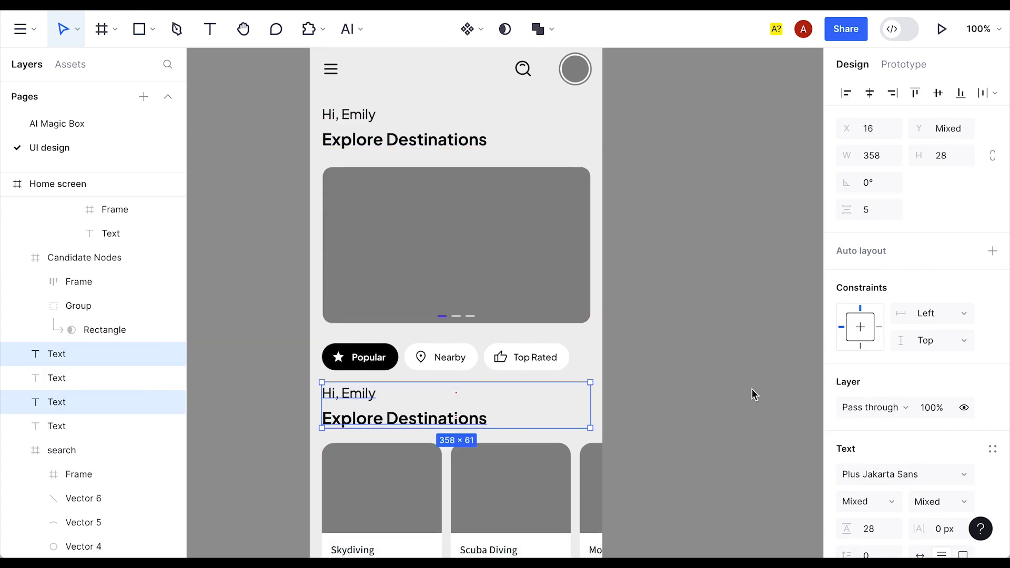
- Move the copied greeting and heading closer to the activity cards, with the heading at Y 592
shift+click(389, 381)
click(696, 239)
drag(388, 376, 400, 402)
scroll(696, 238, down, 1)
click(730, 255)
scroll(730, 254, down, 1)
scroll(731, 260, down, 1)
- Change the copied heading to "Special Offers" and the copied greeting to "Exclusive deals on travel packages."
double_click(372, 227)
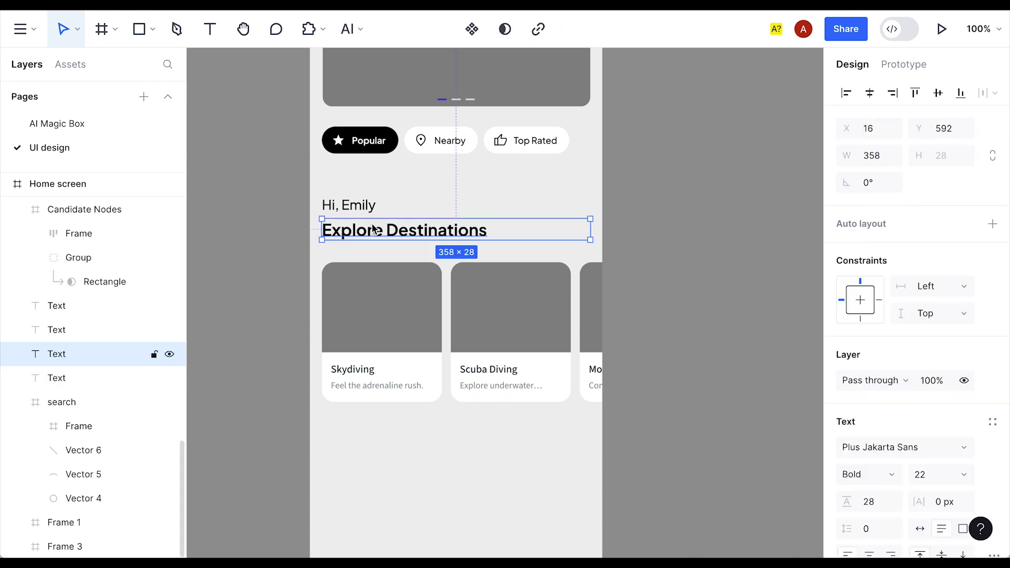
text(Special Offers)
click(352, 205)
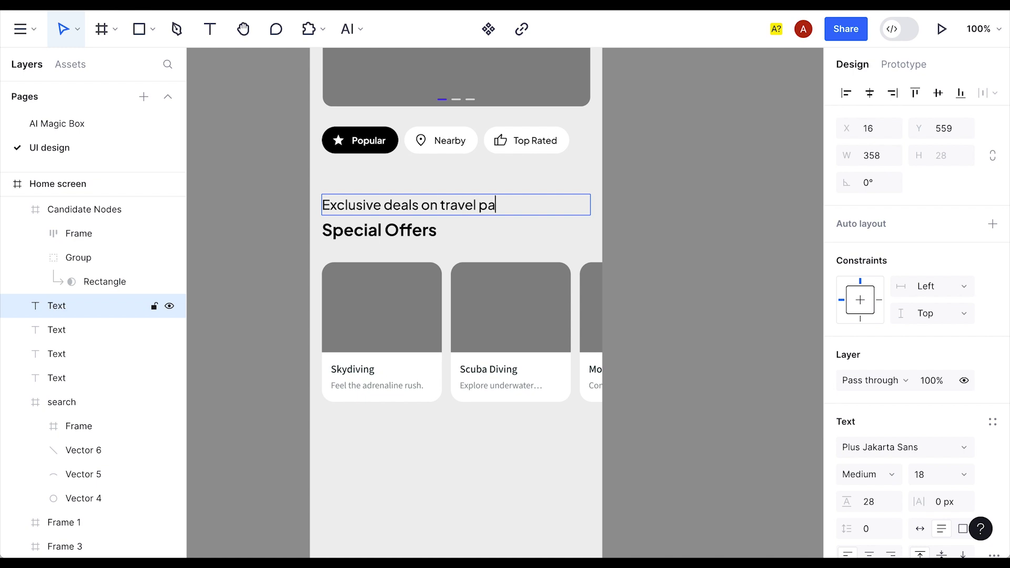
text(es.)
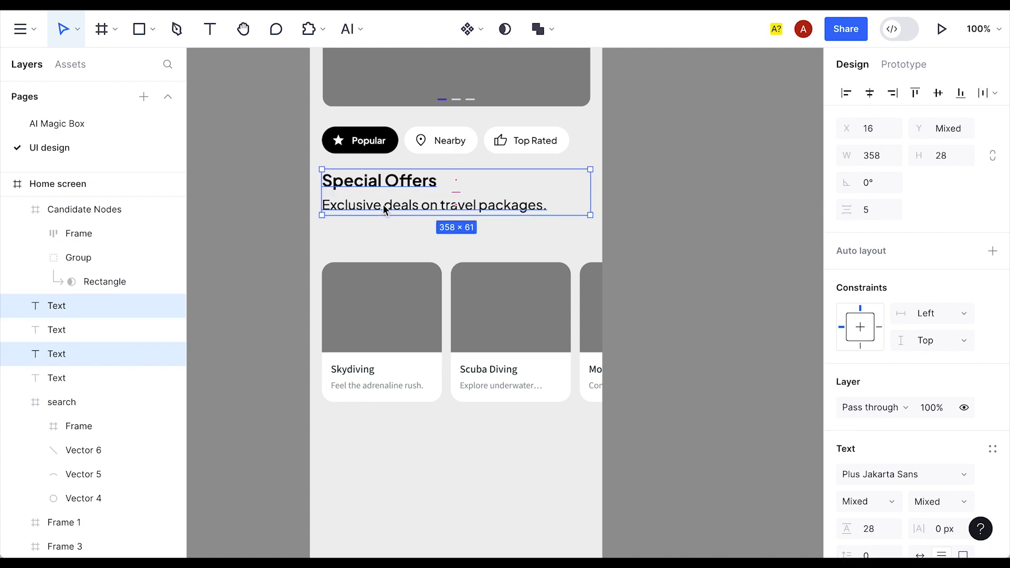
- Arrange the Special Offers heading above its subtitle, move both closer to the cards and nudge the subtitle up to Y 587
drag(383, 204, 489, 235)
click(696, 240)
click(394, 224)
scroll(368, 332, up, 3)
key(Up)
key(Up)
key(Up)
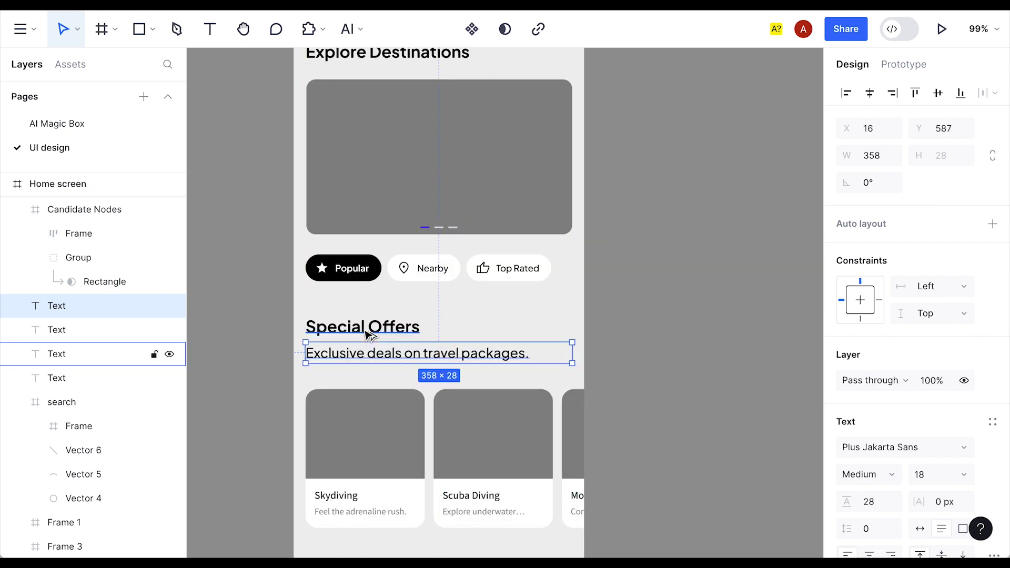
click(690, 331)
- Move the activity card row up beneath the subtitle, to Y 623
scroll(689, 331, down, 2)
drag(365, 392, 377, 368)
click(723, 333)
scroll(682, 315, down, 2)
drag(682, 316, 710, 318)
- Change the card texts' 7E8A8C and 193238 colours to black, 000000
super+click(392, 389)
shift+super+click(513, 388)
scroll(608, 401, down, 1)
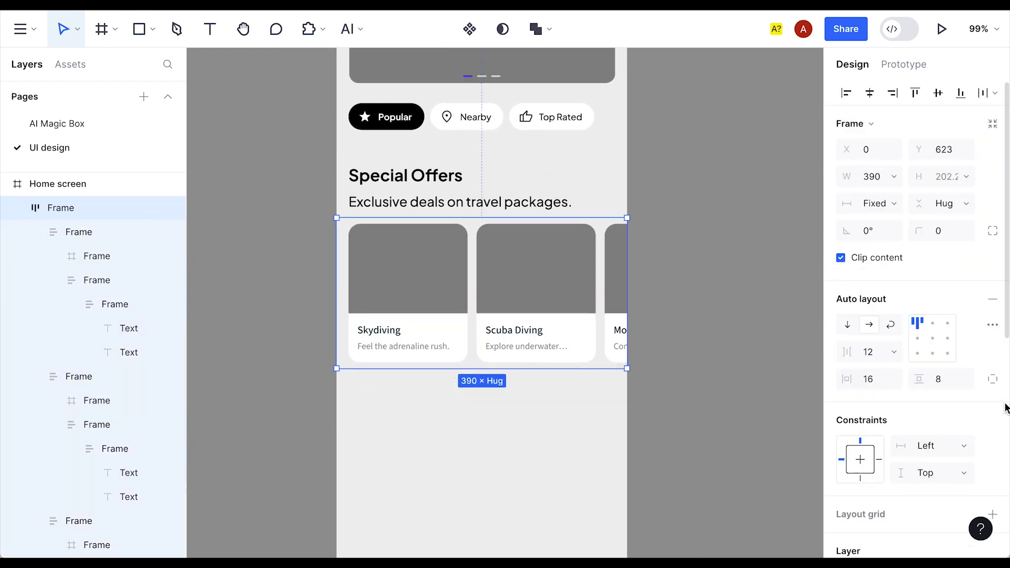
scroll(921, 446, down, 8)
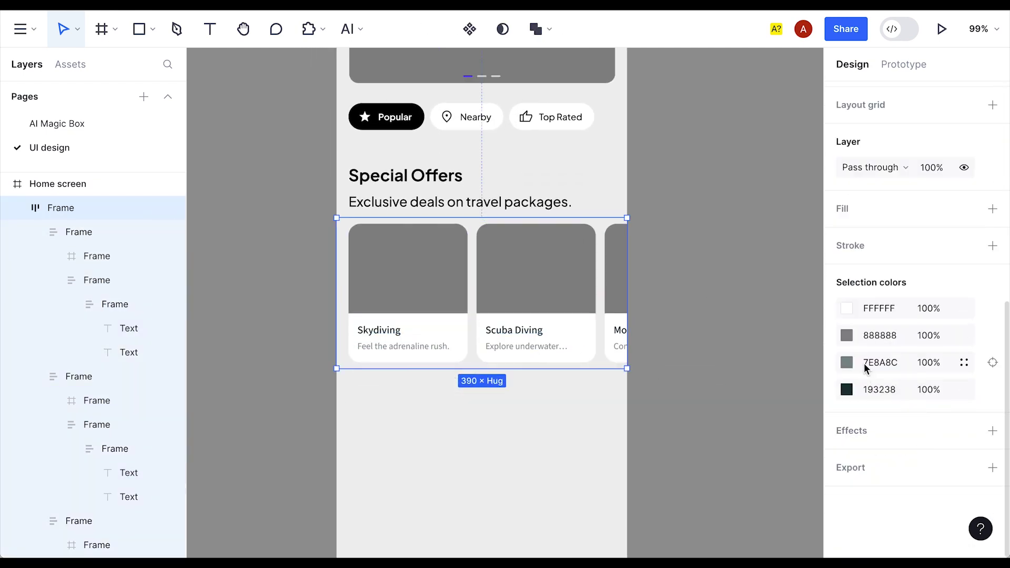
click(847, 363)
drag(810, 380, 499, 525)
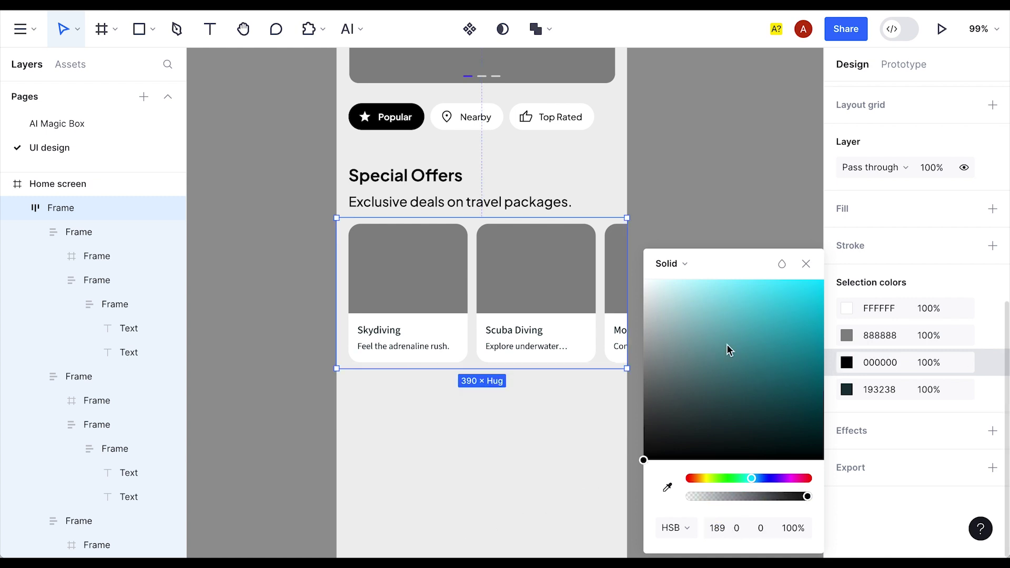
click(802, 267)
click(846, 388)
click(847, 361)
drag(754, 370, 501, 525)
click(807, 264)
click(715, 284)
- Set the font of all titles and descriptions in the three activity cards to Plus Jakarta Sans
super+click(382, 330)
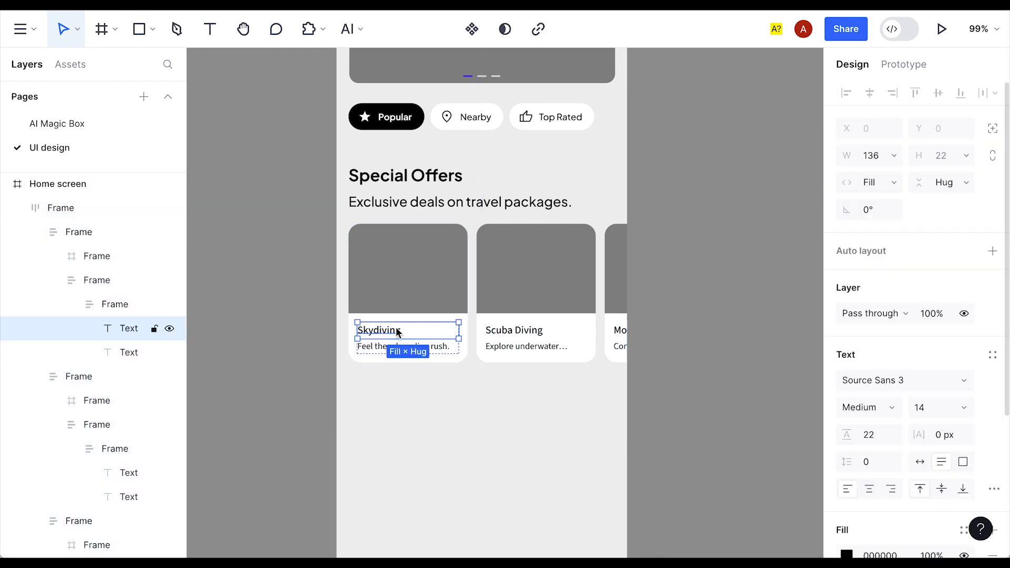
shift+click(415, 349)
shift+click(512, 331)
shift+click(517, 345)
shift+click(623, 329)
shift+click(621, 346)
click(864, 378)
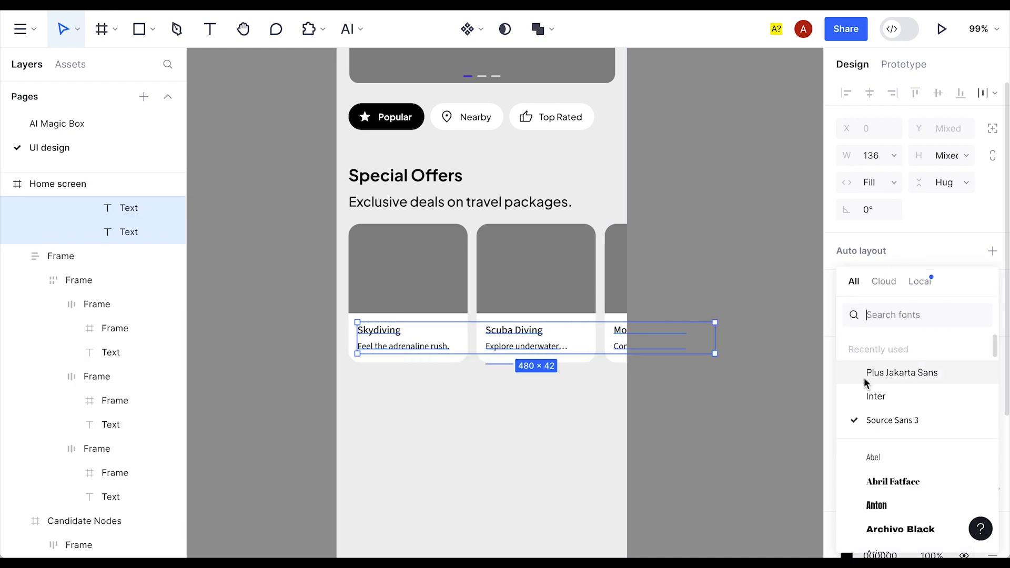
click(885, 373)
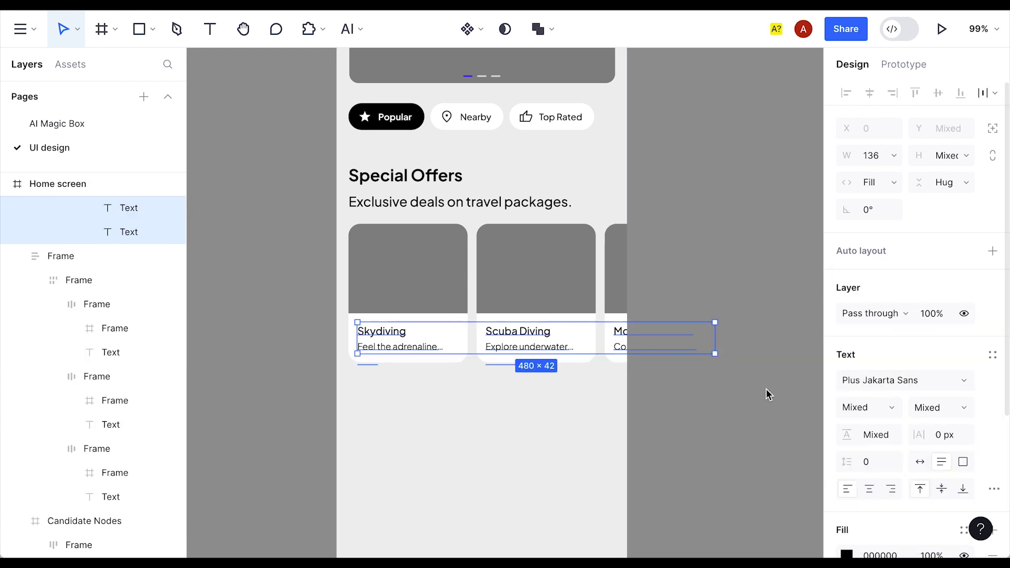
click(765, 389)
- Give the three activity card titles a bolder font weight
click(455, 332)
shift+click(519, 330)
shift+click(619, 330)
click(867, 408)
click(880, 445)
click(689, 401)
- Duplicate the Special Offers heading and its subtitle and place the copies below the activity card row
scroll(690, 401, down, 1)
scroll(689, 401, up, 2)
scroll(726, 363, down, 2)
click(421, 191)
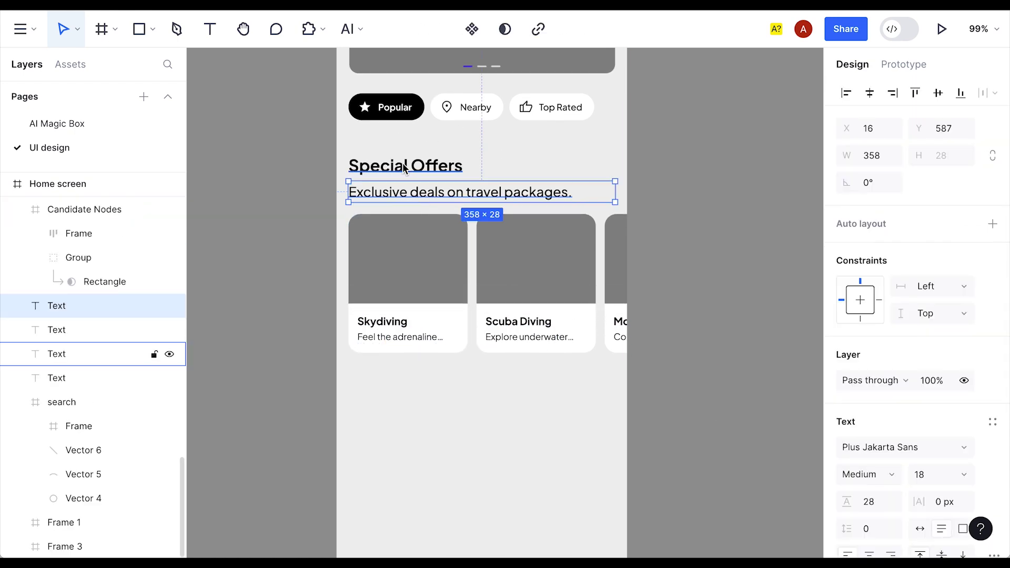
shift+click(431, 165)
drag(431, 166, 440, 402)
drag(441, 403, 440, 398)
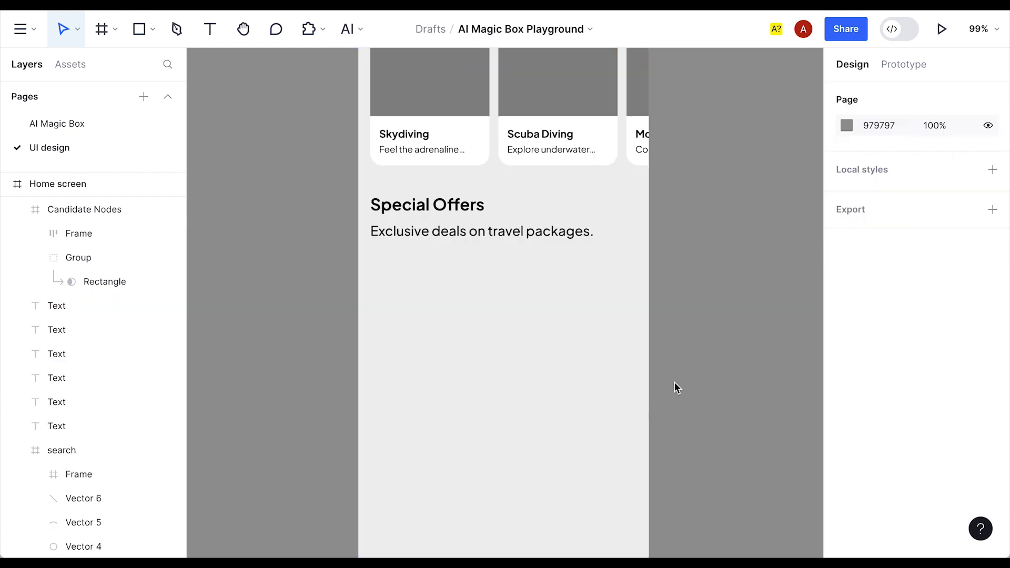
- Delete the subtitle above the activity cards and move the card row up beneath its heading
scroll(500, 356, down, 3)
scroll(629, 365, up, 1)
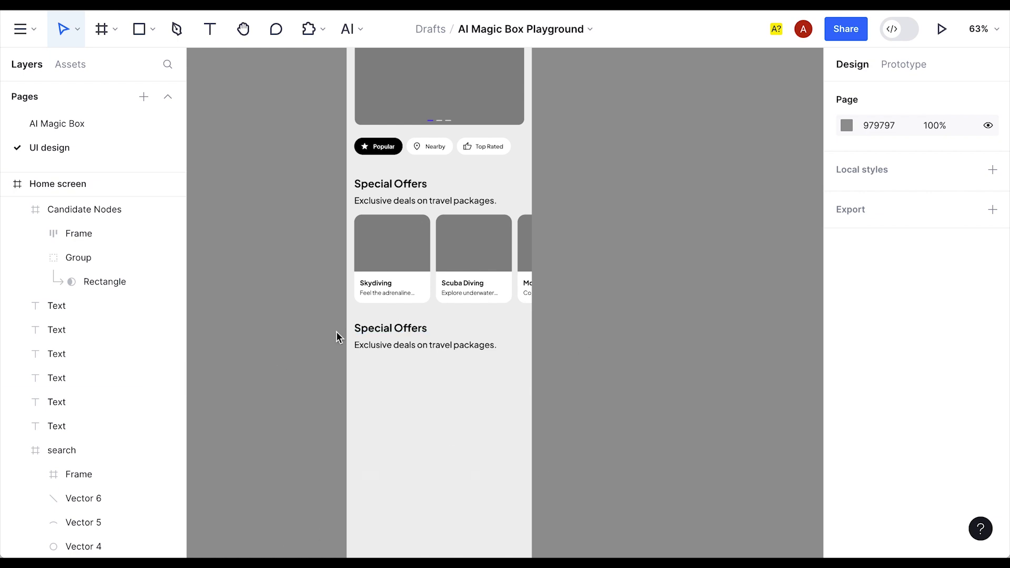
click(434, 200)
key(Delete)
drag(389, 242, 395, 234)
- Change the heading above the activity cards to "Popular Desitnations"
click(397, 184)
key(Return)
text(Pop)
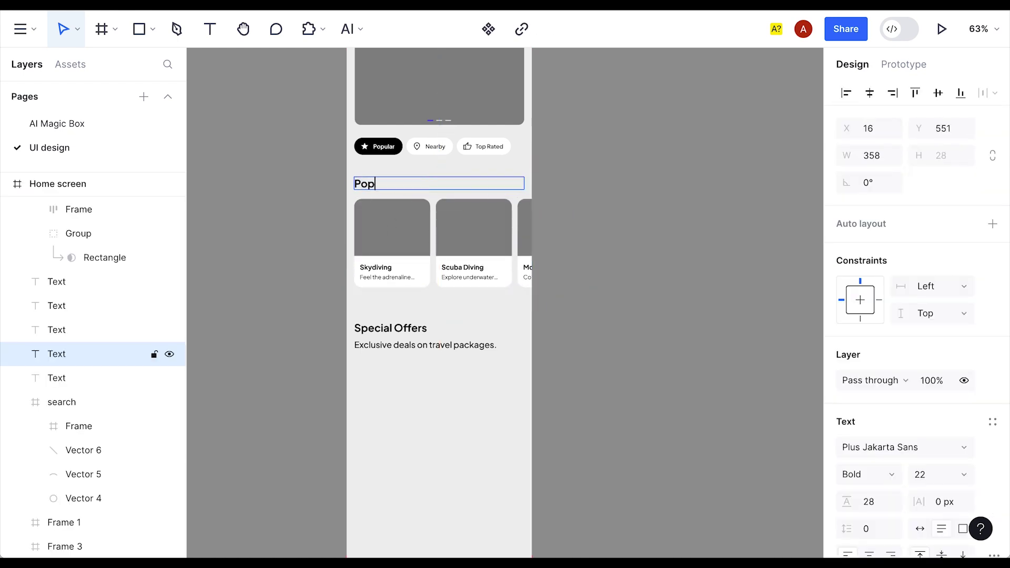
text(ular Desitnations)
click(566, 225)
scroll(566, 225, up, 2)
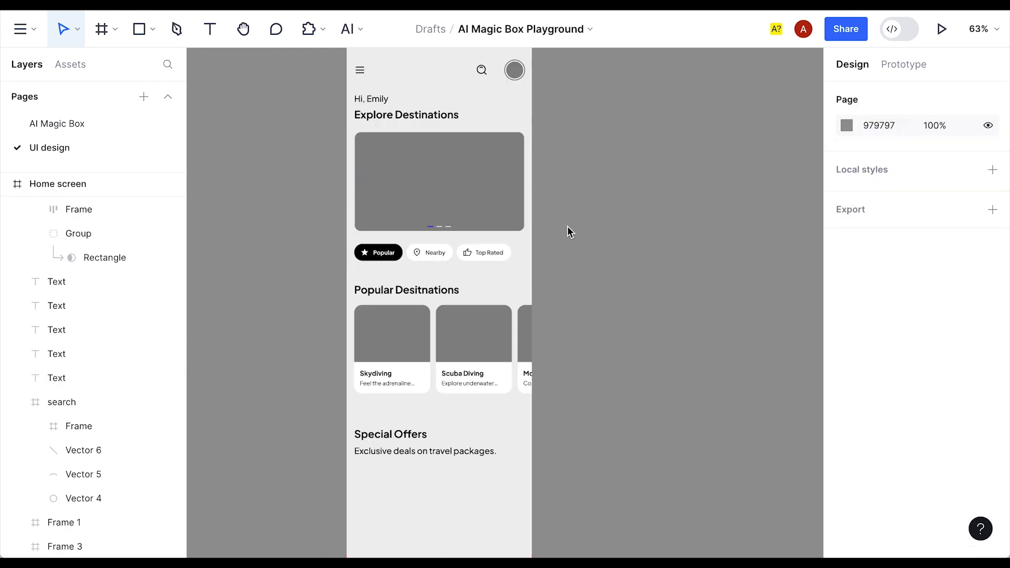
- Paste the Eiffel Tower list card onto the Home screen below the Special Offers subtitle
scroll(570, 270, down, 2)
scroll(463, 368, down, 1)
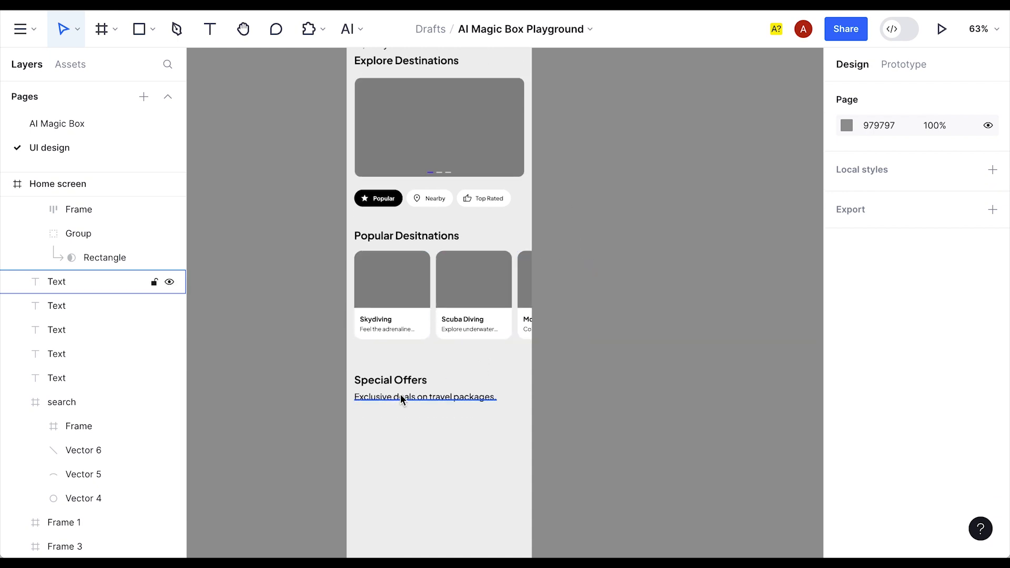
scroll(412, 400, down, 1)
ctrl+scroll(412, 400, up, 2)
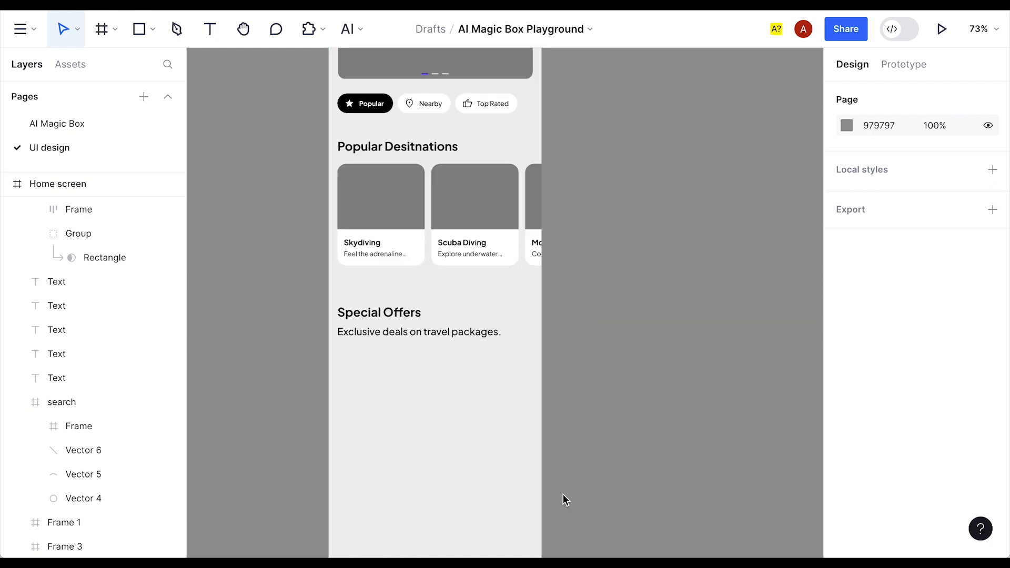
click(424, 388)
key(ctrl+v)
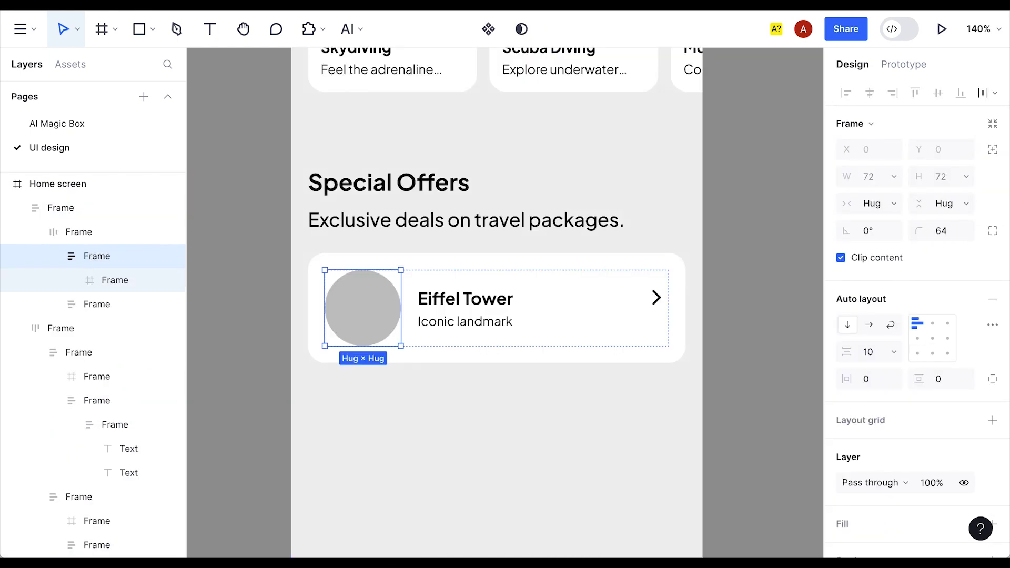
- Set the corner radius of the Eiffel Tower card's grey thumbnail frame to 16
click(944, 234)
text(0)
key(Return)
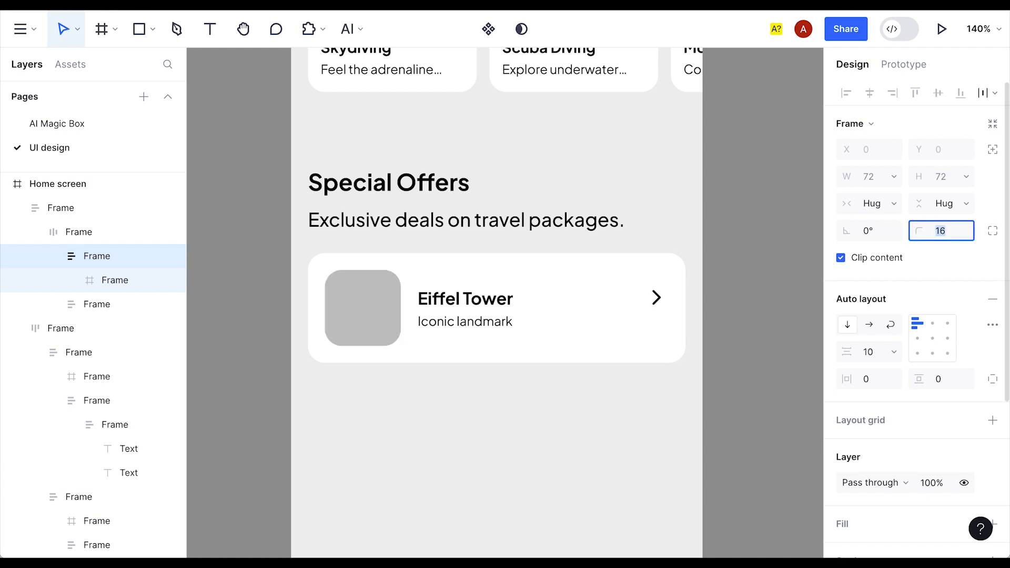
click(745, 362)
- Duplicate the Eiffel Tower card and place the copy 8 px below the original, at Y 1049
scroll(745, 361, down, 2)
scroll(744, 342, up, 1)
scroll(744, 342, right, 1)
click(554, 357)
click(553, 358)
key(ctrl+d)
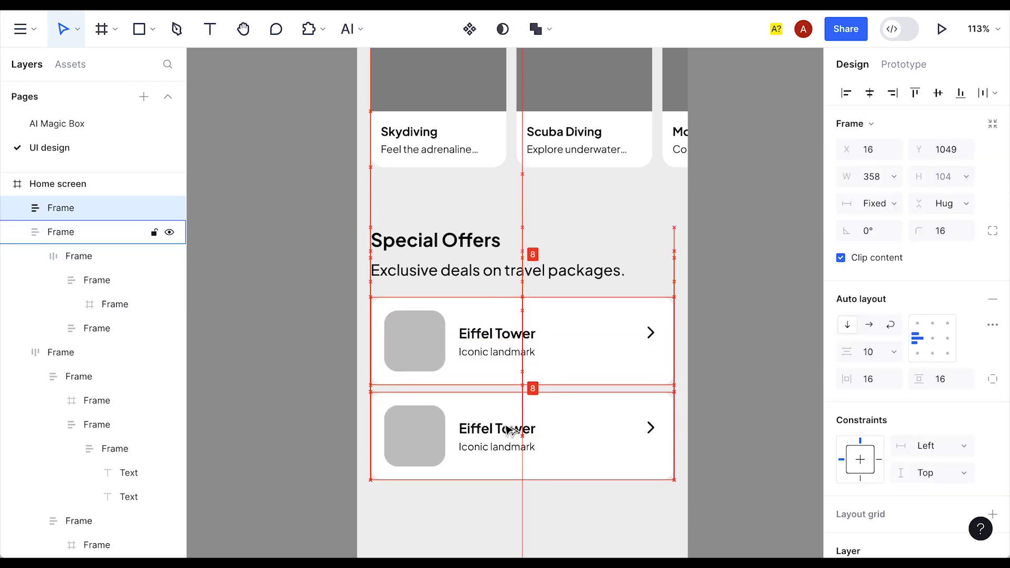
- Wrap the two Eiffel Tower cards in the Special Offers section in an auto layout frame
scroll(547, 368, down, 3)
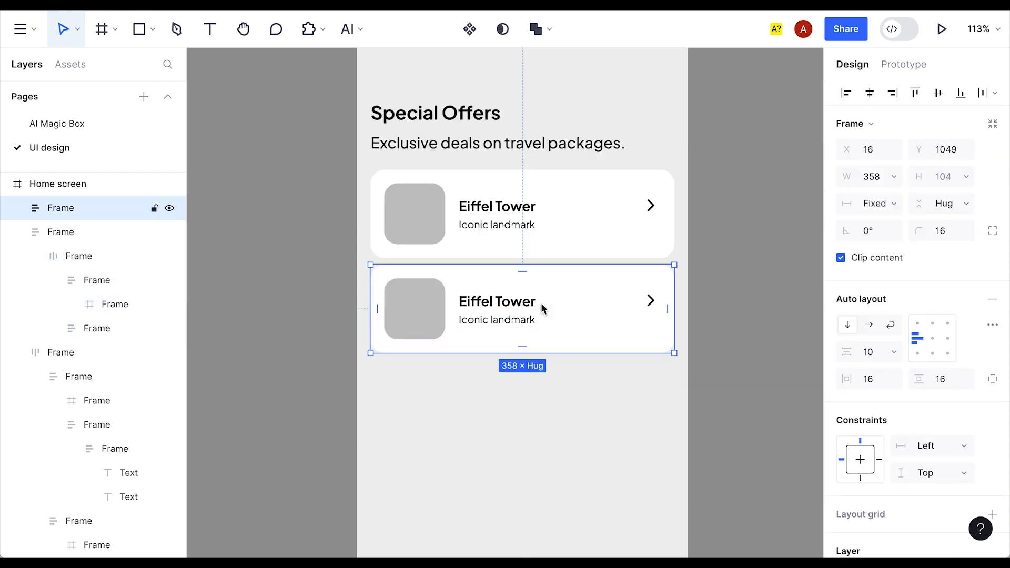
shift+click(497, 198)
right_click(471, 216)
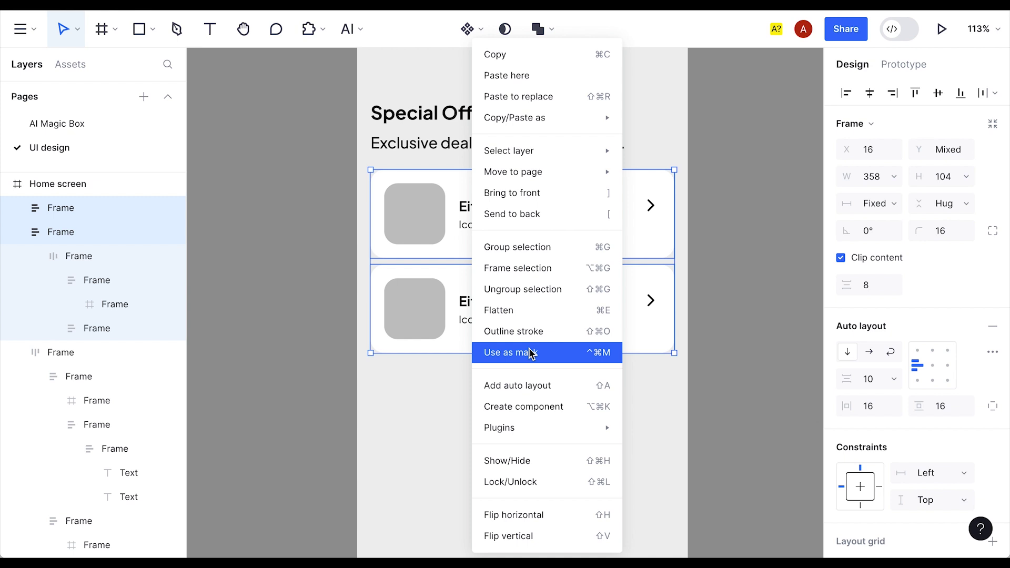
click(558, 386)
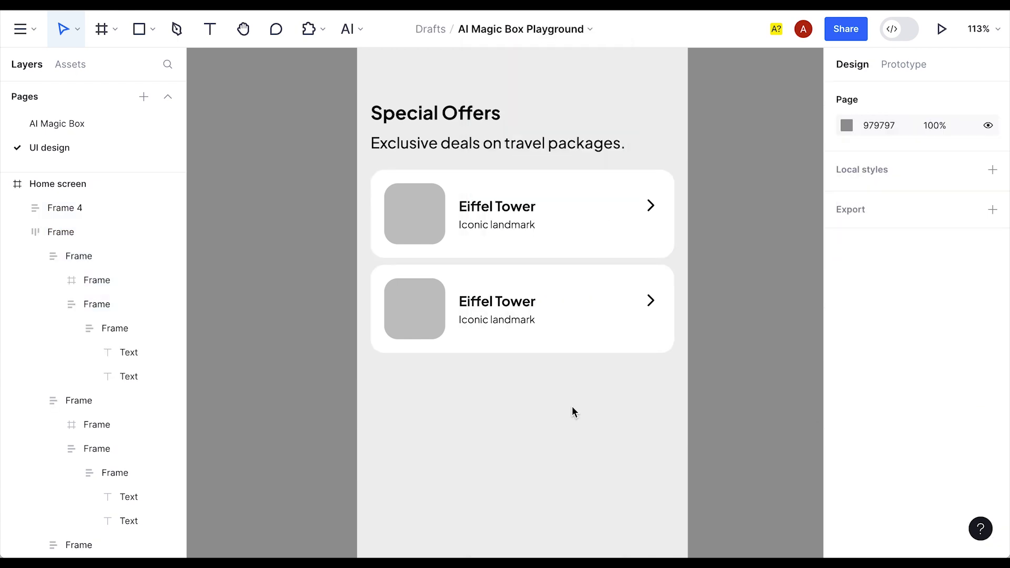
- Duplicate the second Eiffel Tower card to add two more copies to the stacked Special Offers list
click(480, 301)
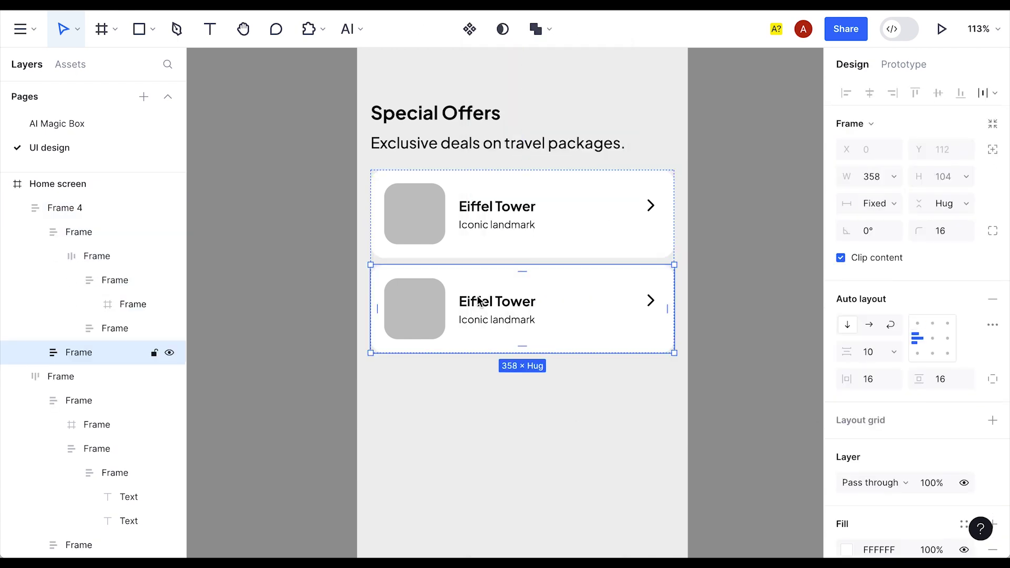
key(ctrl+d)
click(711, 362)
- Move the Special Offers heading, subtitle and card list up together, closer to the activity cards
scroll(719, 340, down, 2)
drag(303, 181, 547, 416)
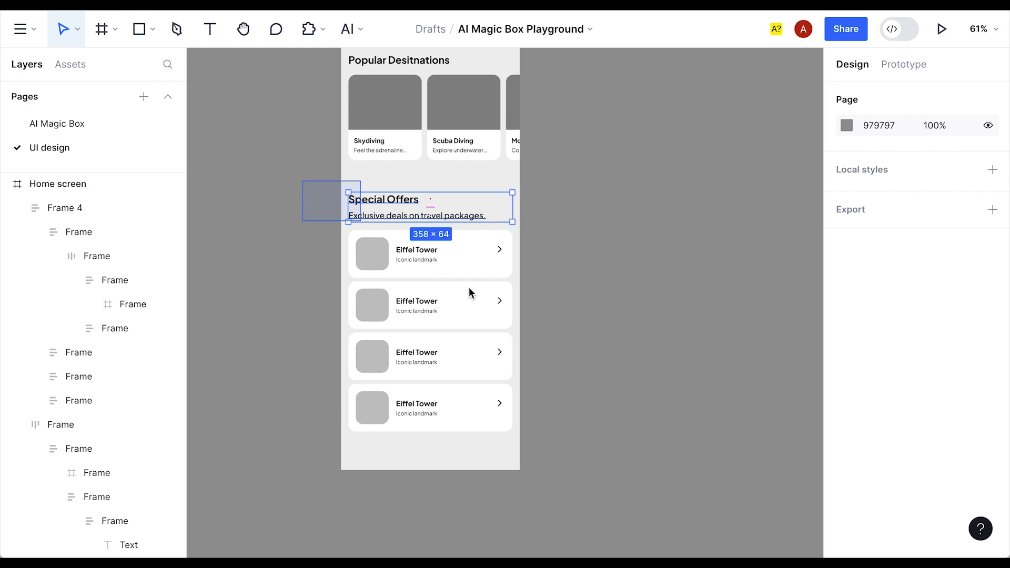
drag(364, 380, 364, 366)
scroll(456, 347, up, 2)
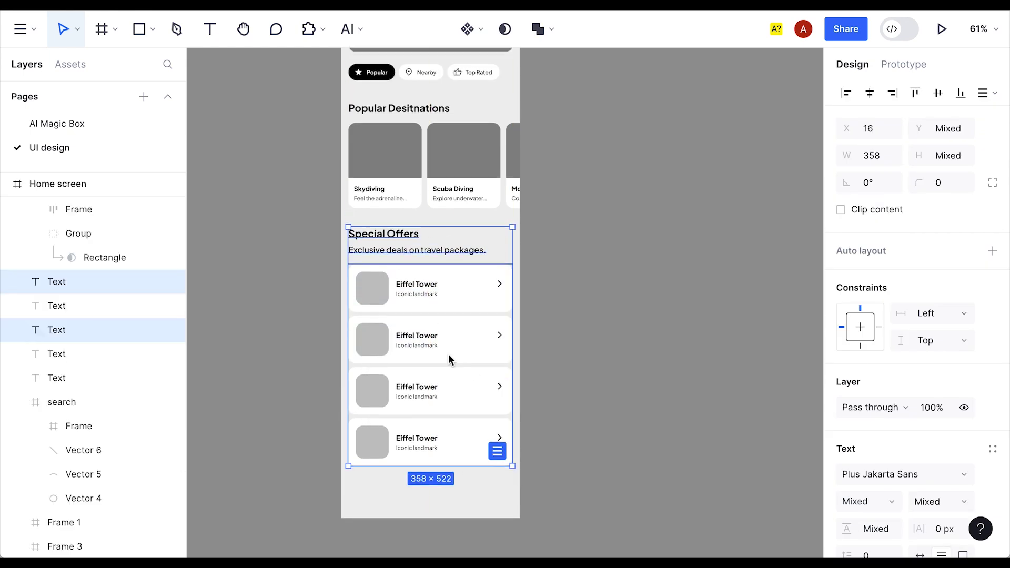
click(581, 327)
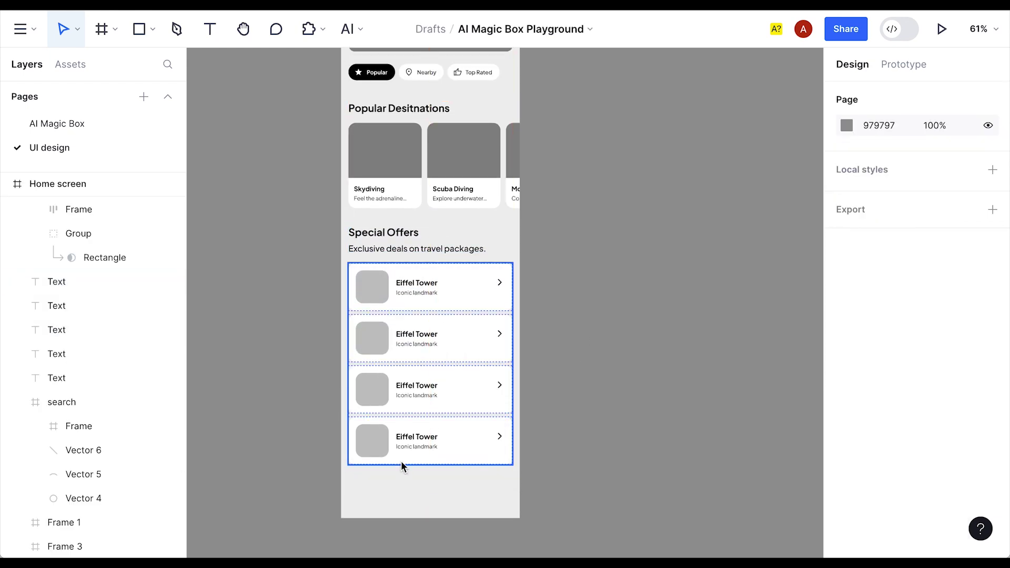
- Delete the fourth Eiffel Tower card and shorten the Home screen frame below the list
click(414, 445)
key(Delete)
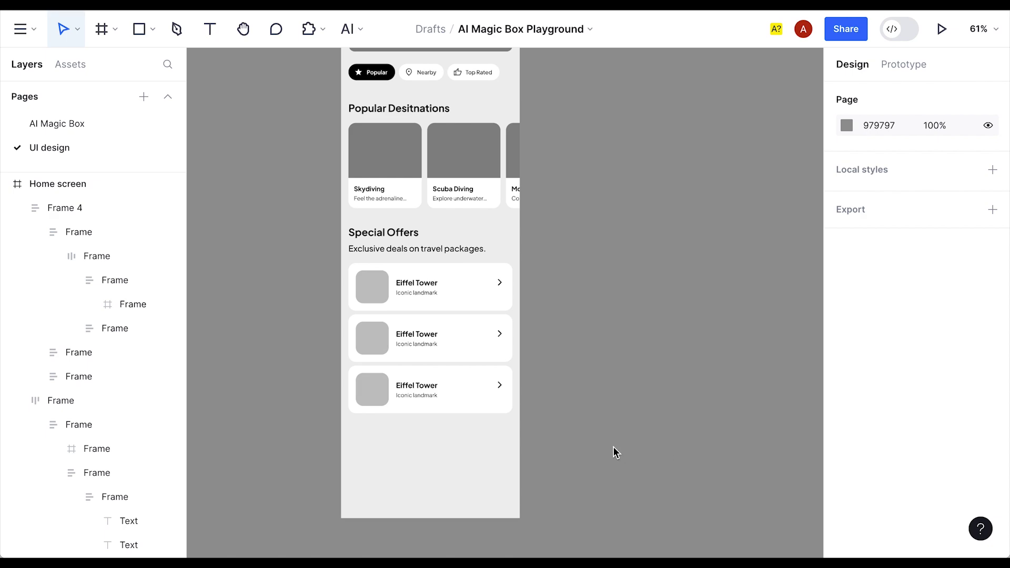
scroll(613, 447, down, 1)
click(436, 451)
drag(458, 491, 461, 467)
click(623, 383)
- Copy the bottom navigation bar from the reference designs and place it at the bottom of the Home screen below the offer cards
scroll(622, 383, down, 5)
drag(810, 518, 429, 431)
drag(745, 245, 619, 350)
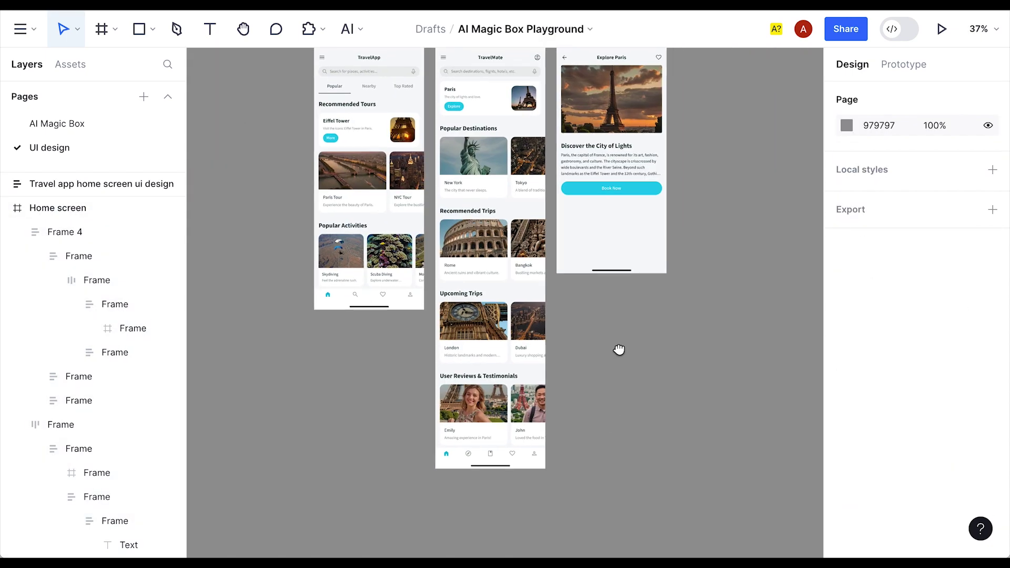
scroll(619, 348, left, 10)
scroll(619, 349, up, 2)
scroll(426, 379, up, 5)
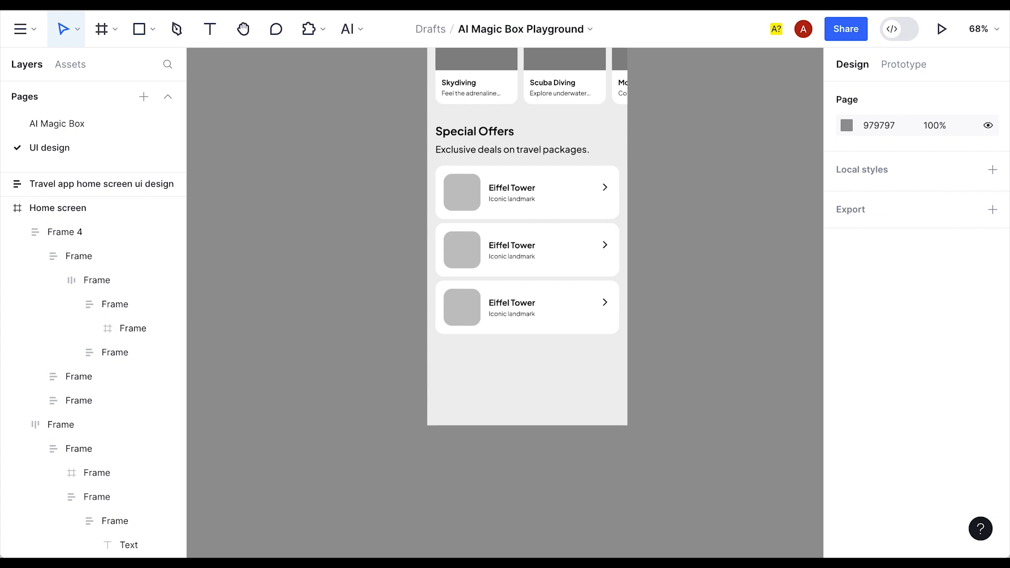
key(ctrl+v)
drag(579, 132, 582, 437)
- Shorten the Home screen frame to a height of 1376 to tighten the gap above the navigation bar
click(544, 463)
drag(544, 470, 545, 453)
click(581, 479)
- Recolor the three Eiffel Tower thumbnails to 888888, sampling the gray from the Popular Desitnations card image
scroll(581, 480, down, 1)
scroll(584, 483, down, 2)
click(429, 358)
shift+click(428, 401)
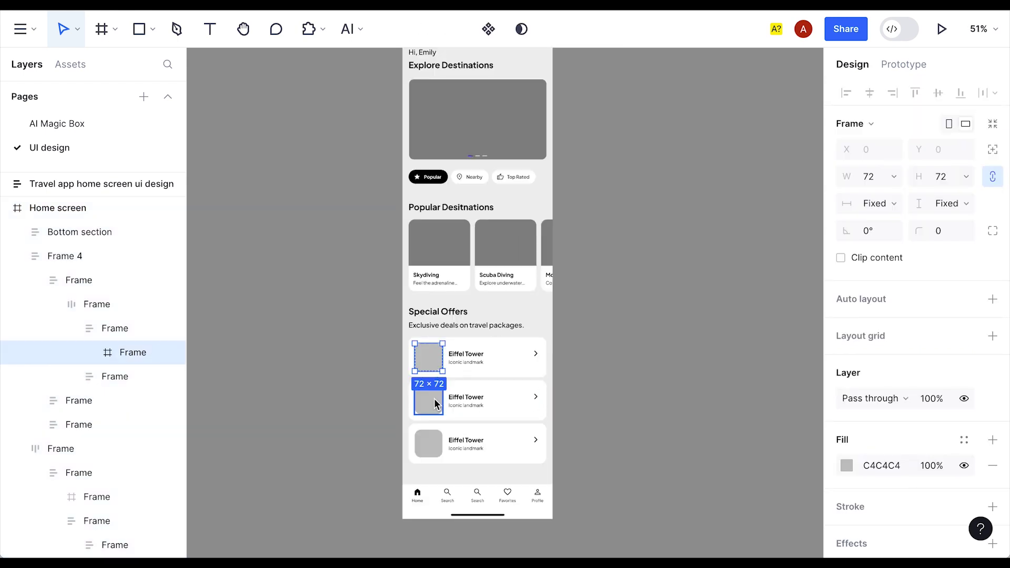
shift+click(430, 444)
key(i)
click(492, 233)
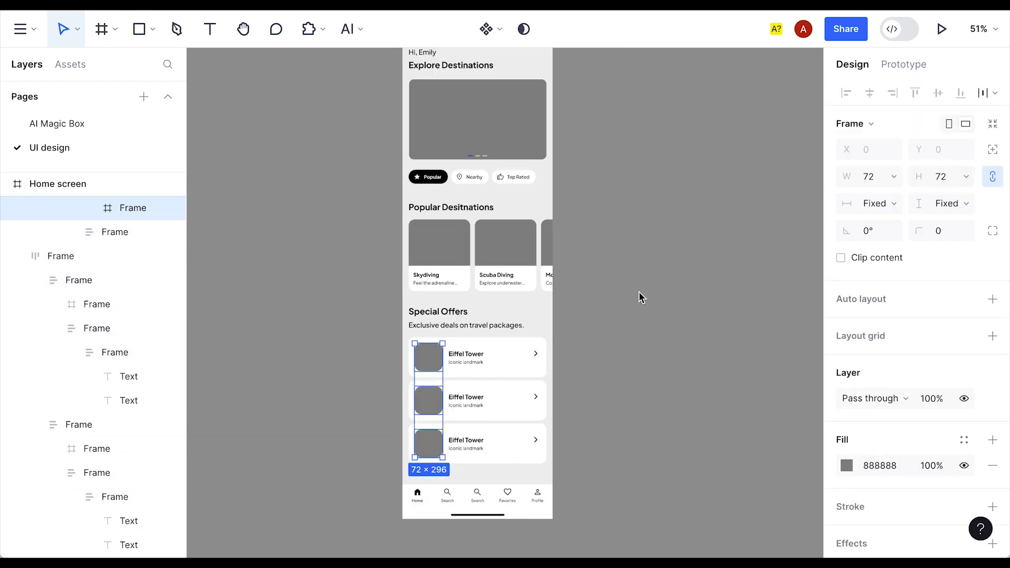
click(640, 291)
- Copy the 9:41 status bar from the TravelApp reference and paste it at the top of the Home screen
scroll(642, 290, up, 2)
drag(642, 290, 536, 377)
drag(512, 212, 632, 298)
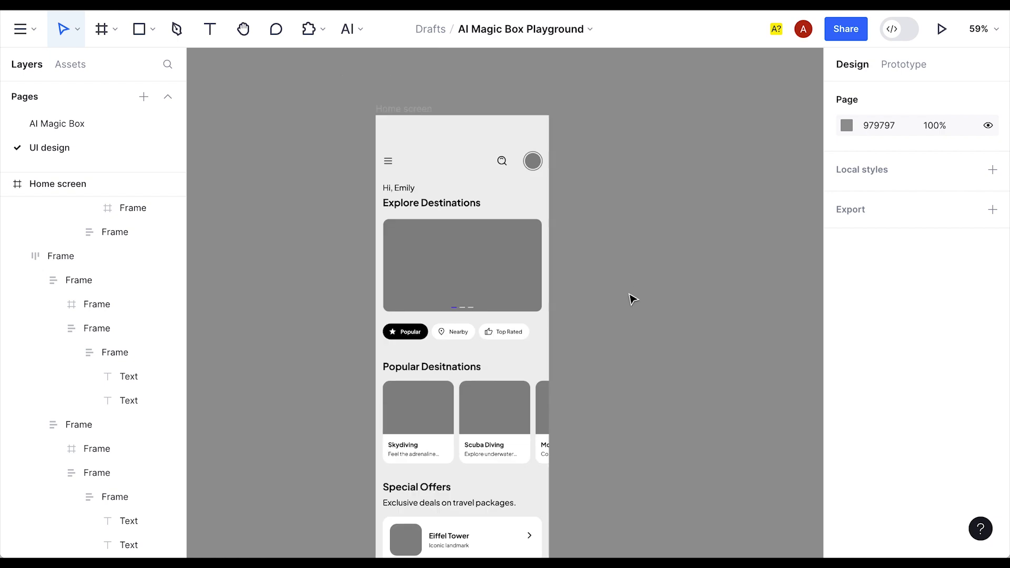
scroll(634, 278, down, 3)
scroll(489, 302, down, 2)
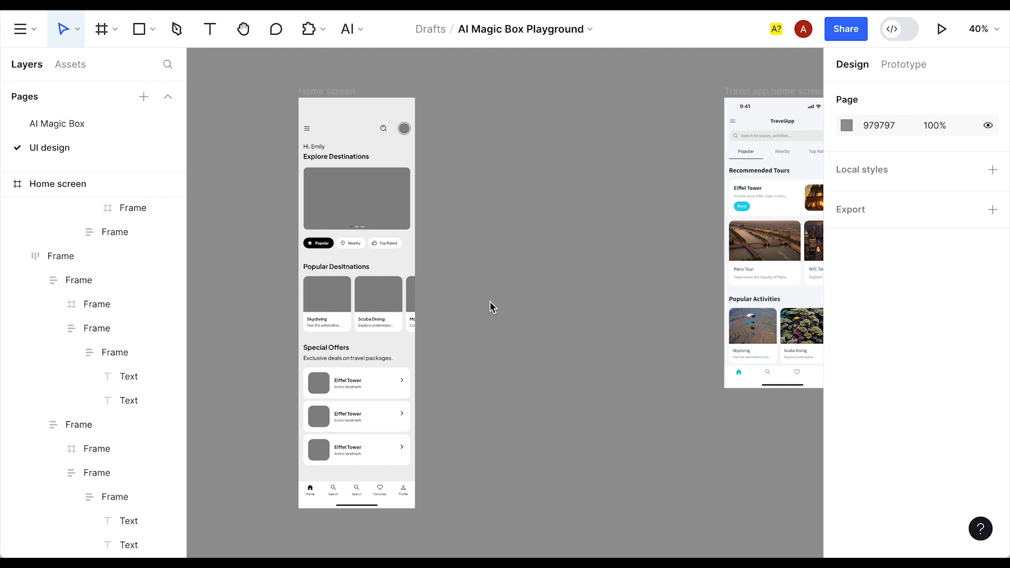
scroll(557, 235, right, 2)
scroll(736, 158, up, 1)
click(777, 131)
double_click(776, 131)
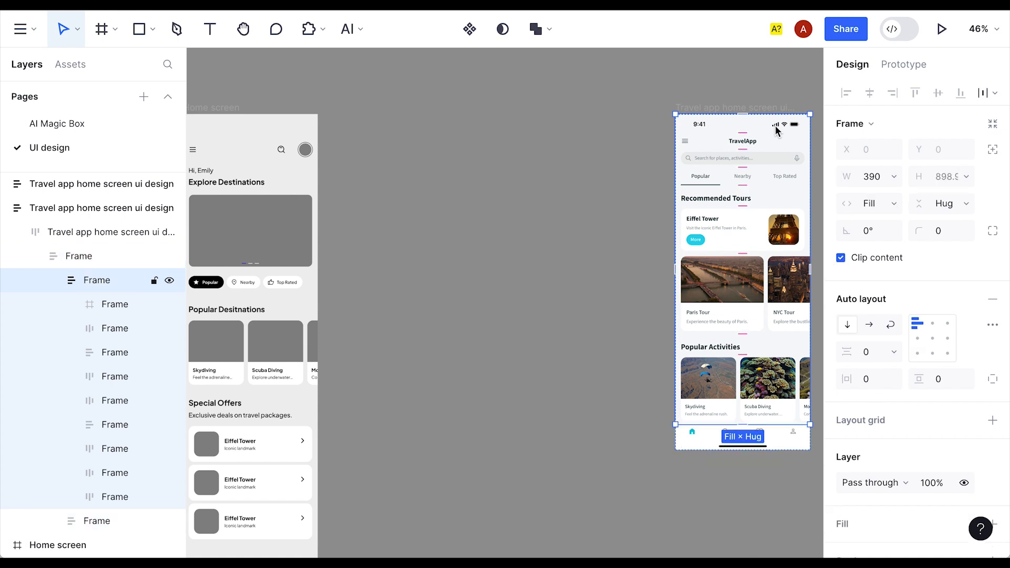
double_click(776, 131)
click(407, 215)
scroll(444, 162, left, 5)
click(444, 162)
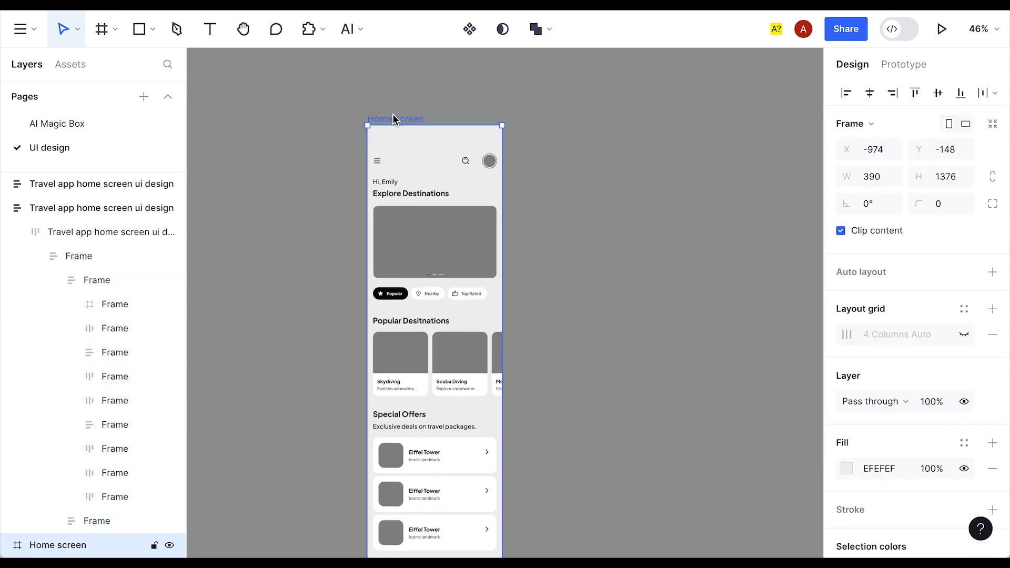
click(421, 134)
scroll(936, 395, down, 5)
click(656, 272)
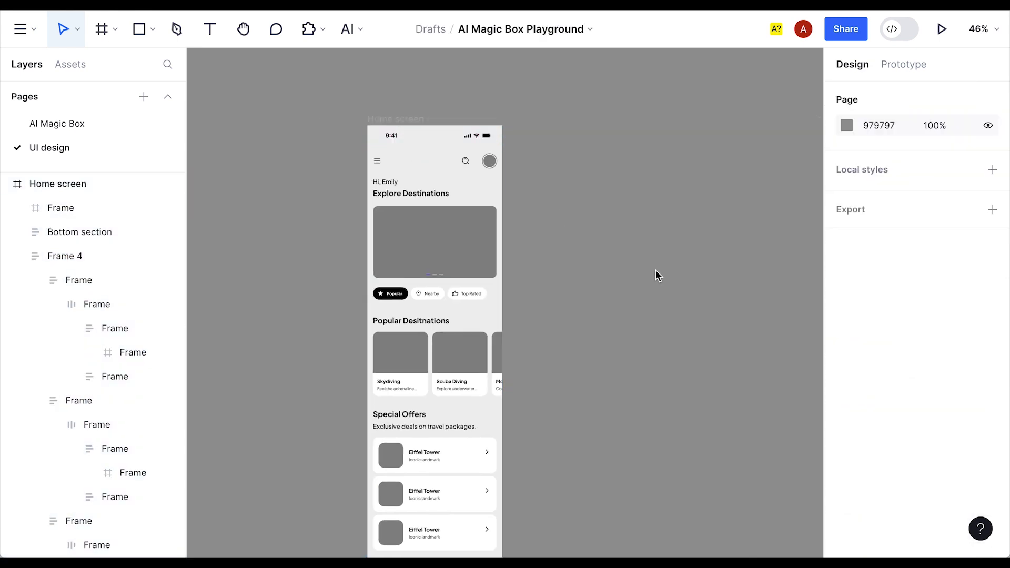
- Duplicate the Home screen beside the original and rename the copy "Details screen"
scroll(656, 269, right, 2)
scroll(582, 304, down, 1)
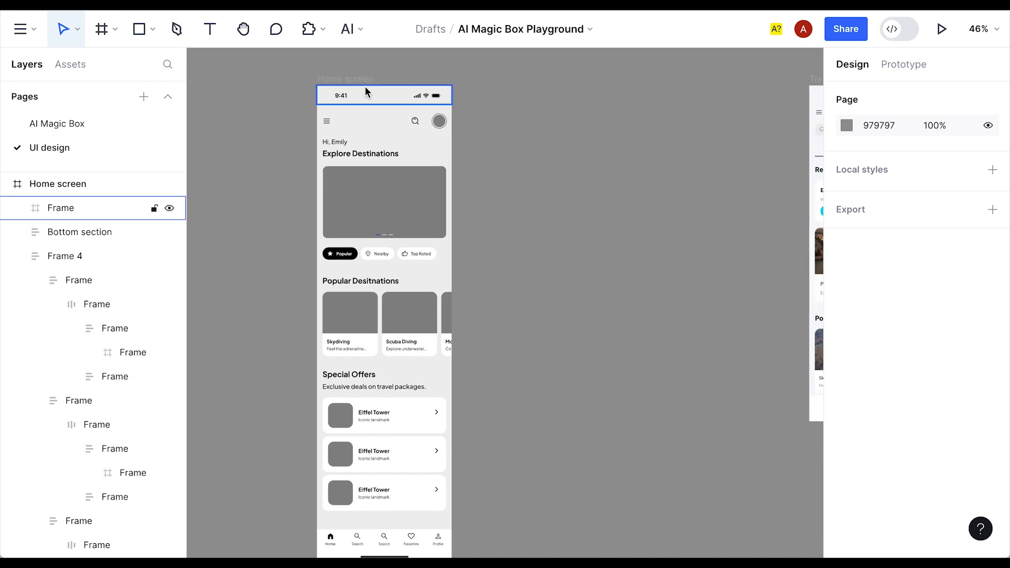
click(350, 83)
key(ctrl+d)
key(Escape)
double_click(519, 79)
mouse_move(503, 79)
mouse_down()
mouse_move(519, 79)
mouse_move(494, 77)
mouse_up()
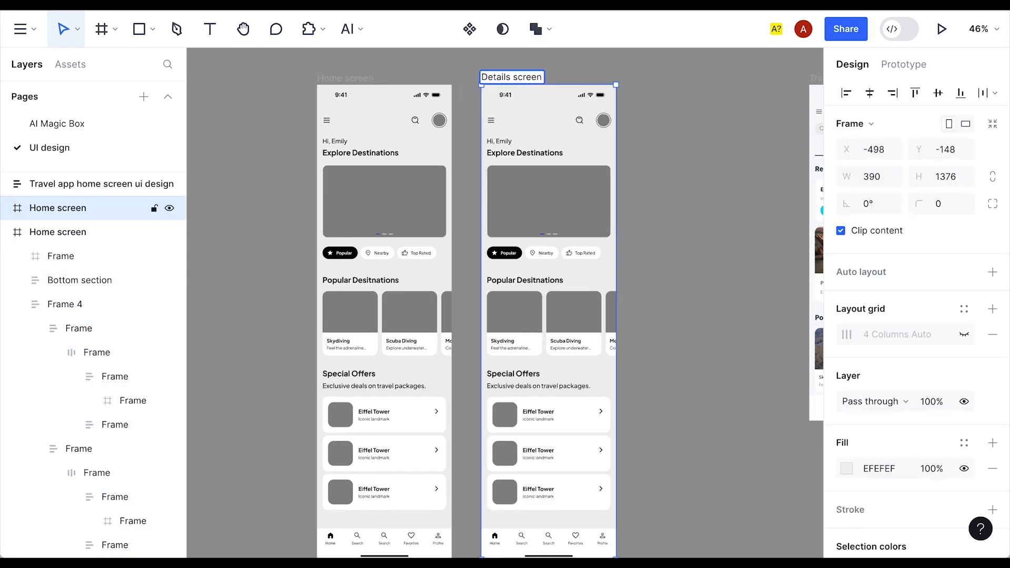
key(Return)
click(639, 210)
- Delete the profile avatar and the search icon from the Details screen header
scroll(639, 209, right, 1)
click(553, 153)
key(Delete)
click(529, 153)
key(Delete)
- Open the Iconpark icon plugin and search it for "arrow"
scroll(520, 150, up, 2)
scroll(521, 155, left, 2)
scroll(521, 155, up, 1)
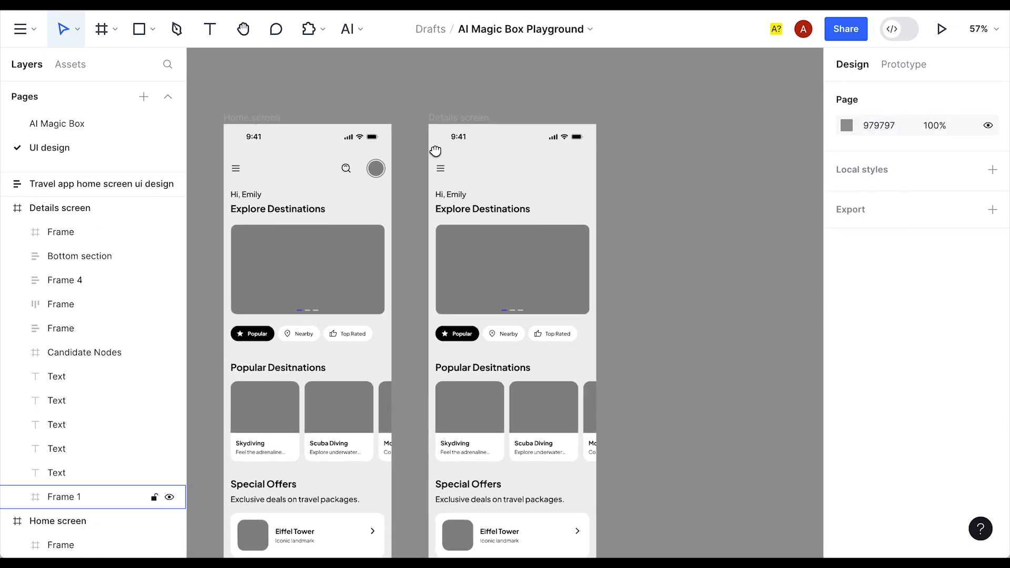
click(314, 29)
click(293, 236)
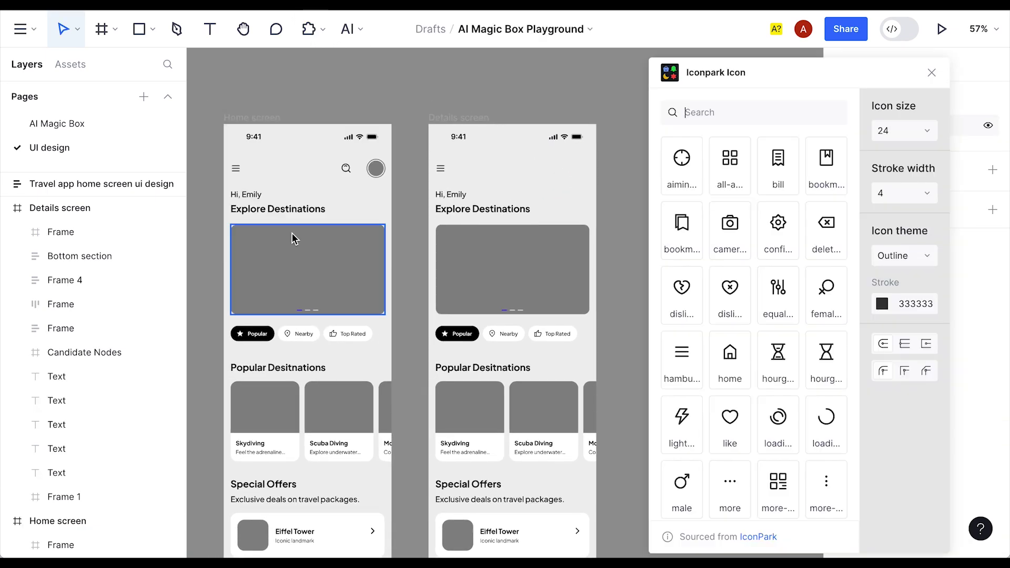
text(arrow)
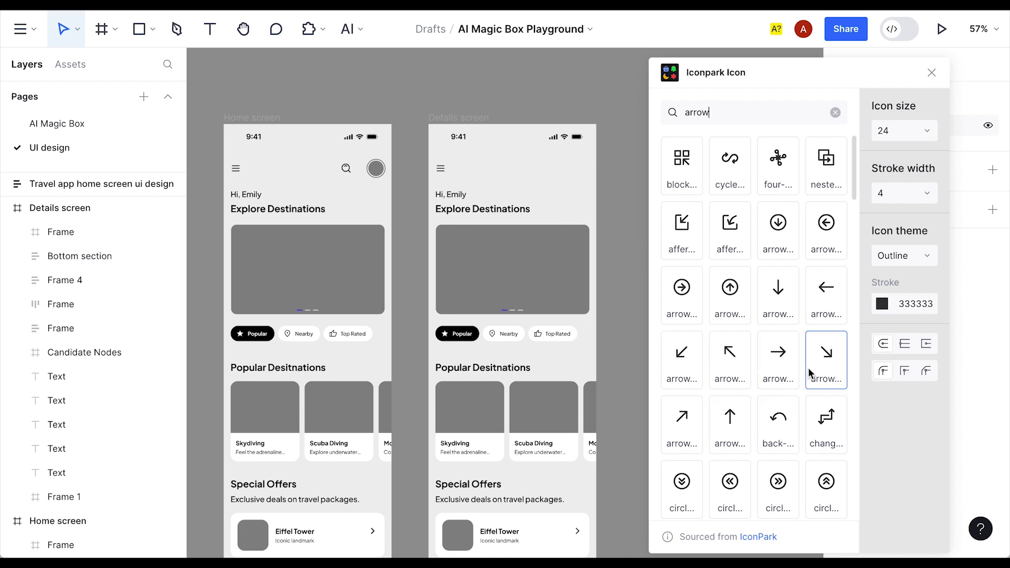
- Insert the arrow-left icon and use it to replace the hamburger icon in the Details screen header
drag(540, 184, 484, 162)
click(499, 164)
click(484, 154)
key(super+x)
right_click(442, 170)
key(Escape)
scroll(443, 170, up, 5)
right_click(440, 177)
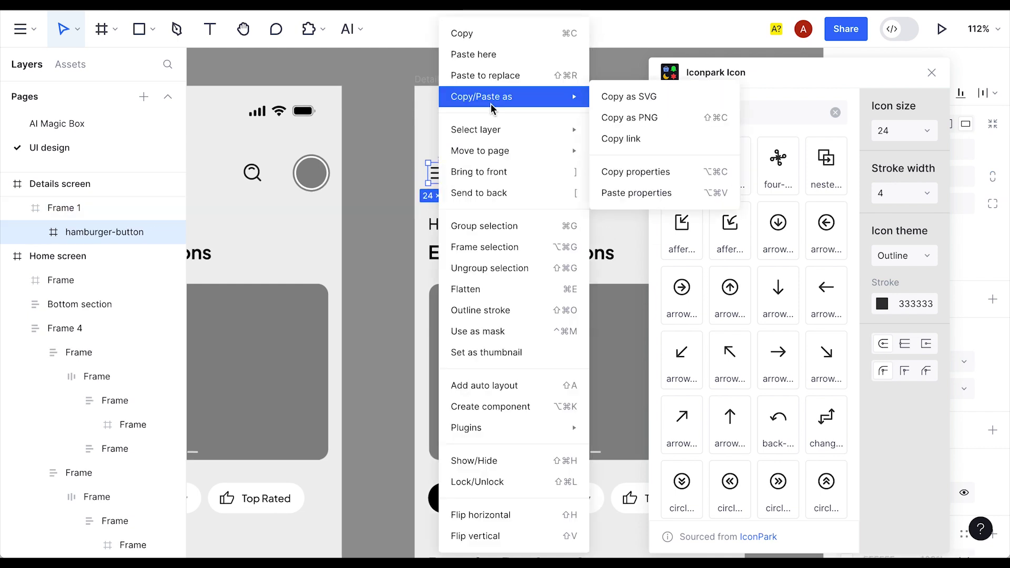
click(500, 75)
click(459, 172)
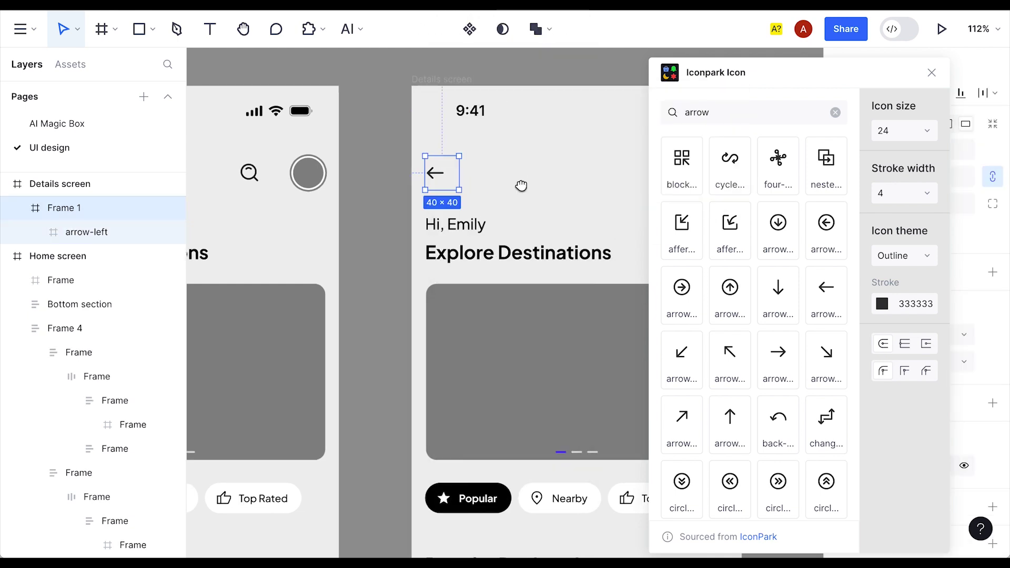
- Insert the smaller left-small arrow from the icon results and replace the arrow in the Details screen header with it
scroll(512, 179, down, 3)
scroll(778, 345, down, 3)
scroll(759, 400, down, 6)
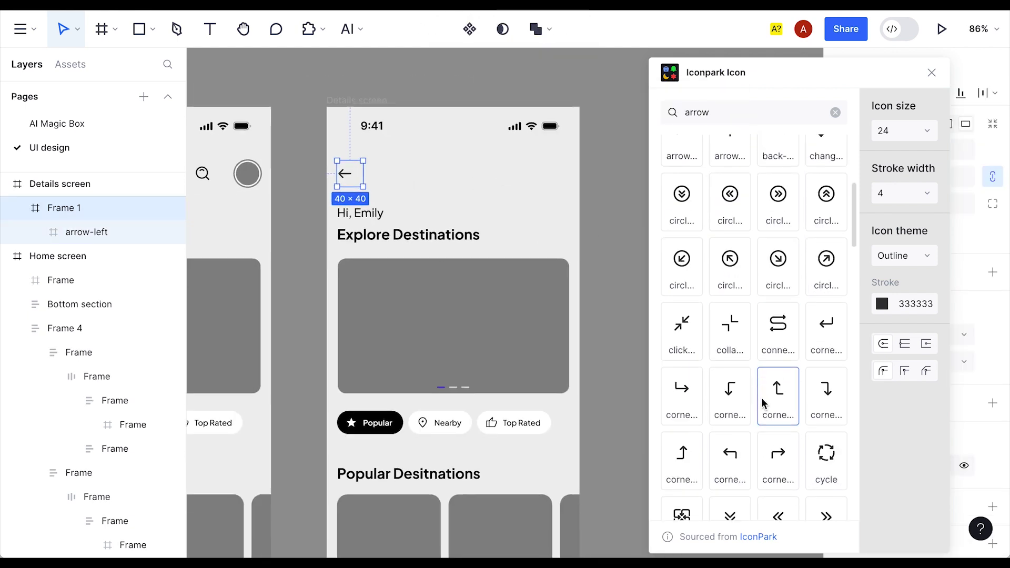
scroll(777, 356, down, 8)
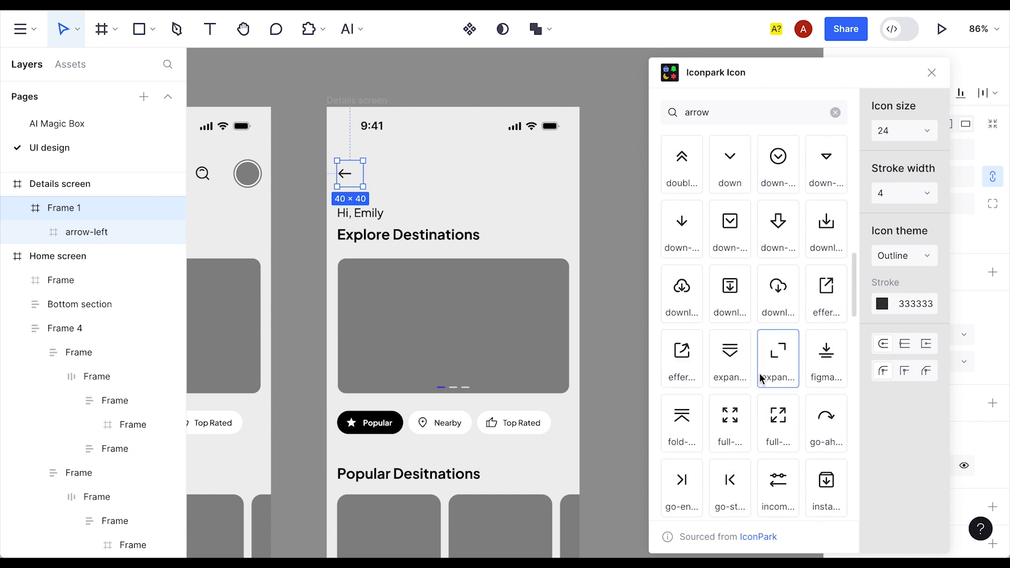
drag(730, 468, 452, 179)
drag(451, 61, 450, 68)
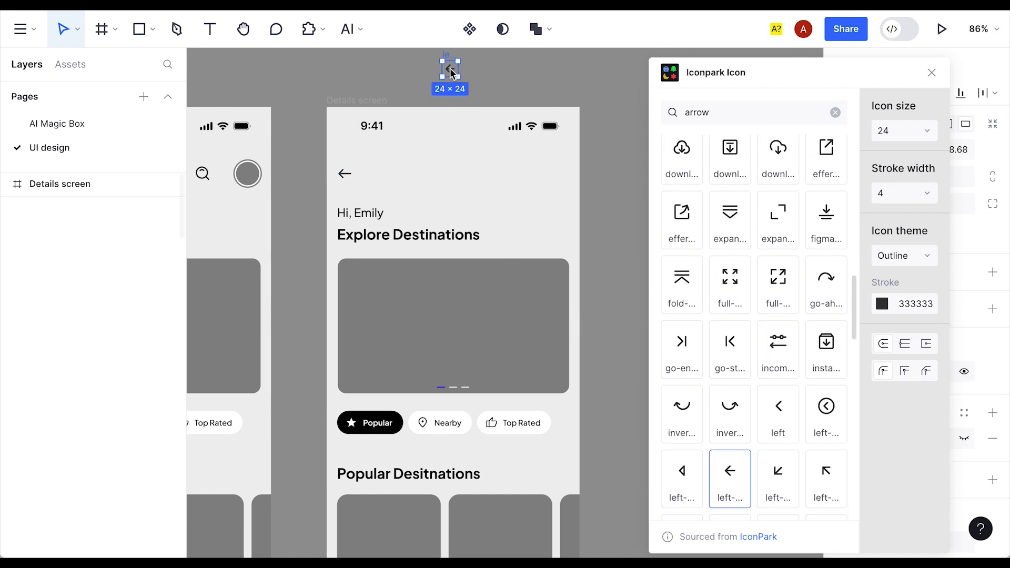
click(456, 51)
key(ctrl+z)
right_click(343, 176)
click(388, 75)
click(456, 192)
scroll(459, 199, down, 4)
scroll(449, 185, up, 5)
click(396, 203)
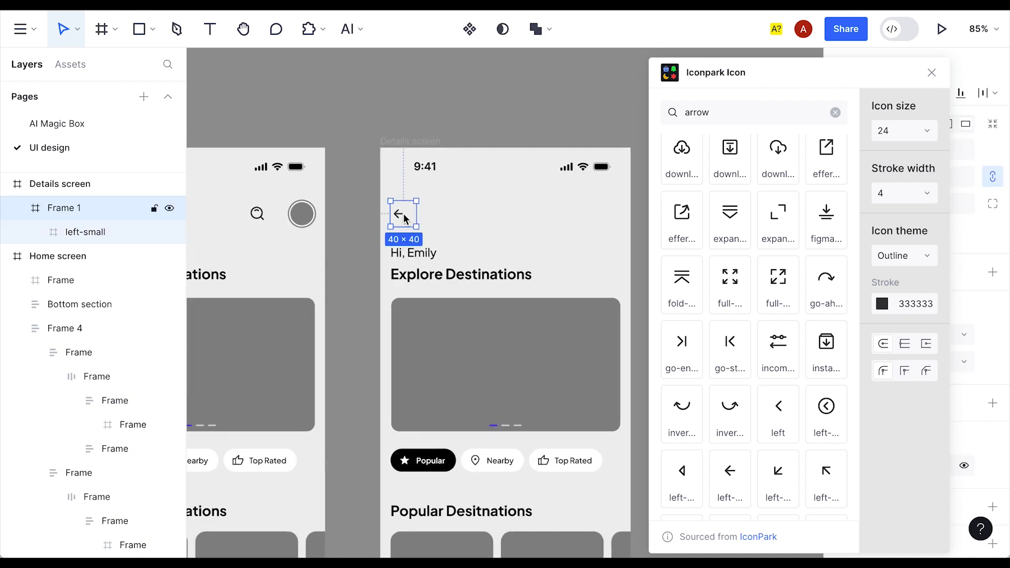
click(434, 218)
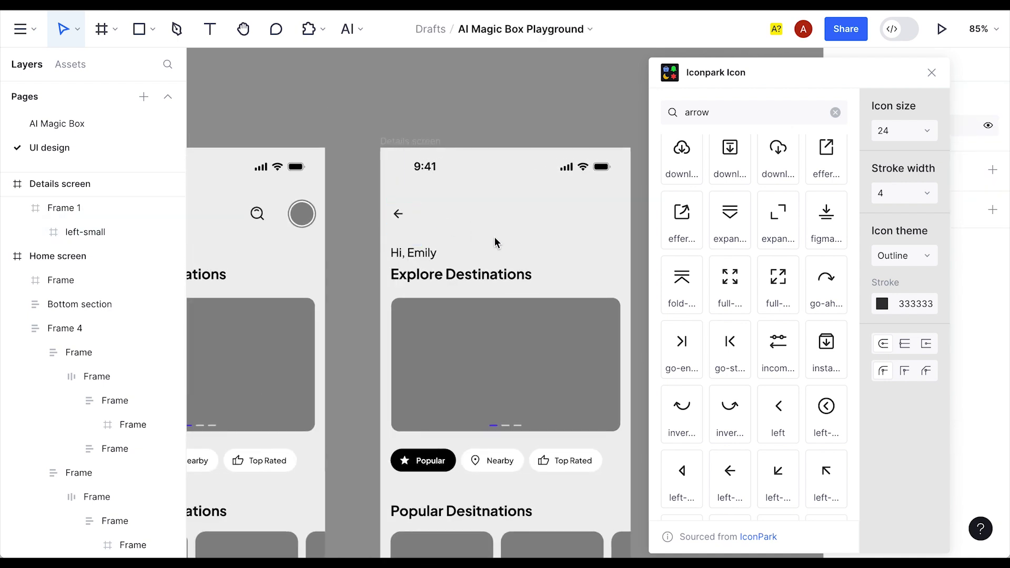
- Place the like heart icon in the Details screen header, then search for "share" and add the share-one icon beside it
scroll(495, 239, right, 1)
scroll(731, 330, up, 10)
double_click(726, 111)
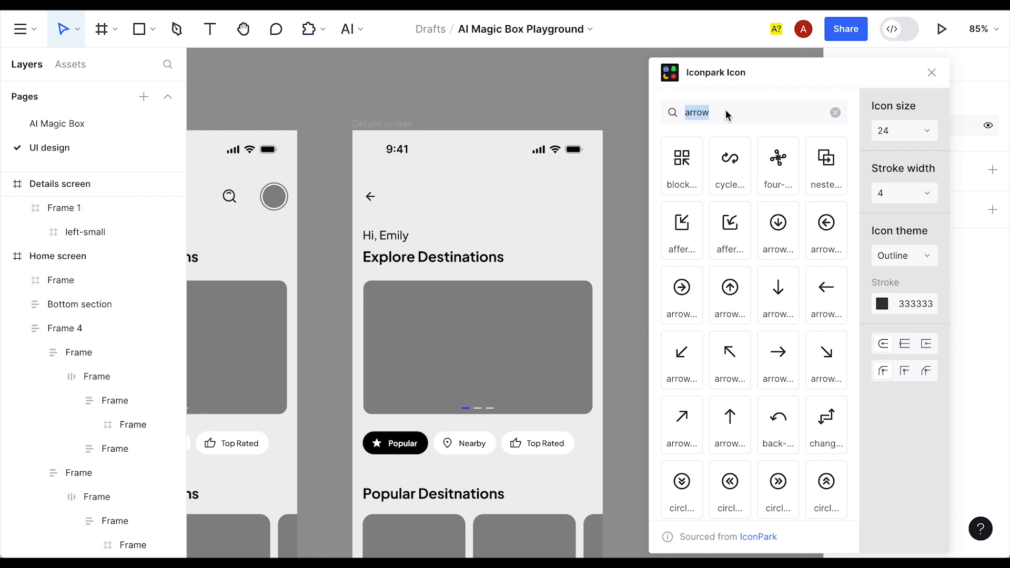
key(BackSpace)
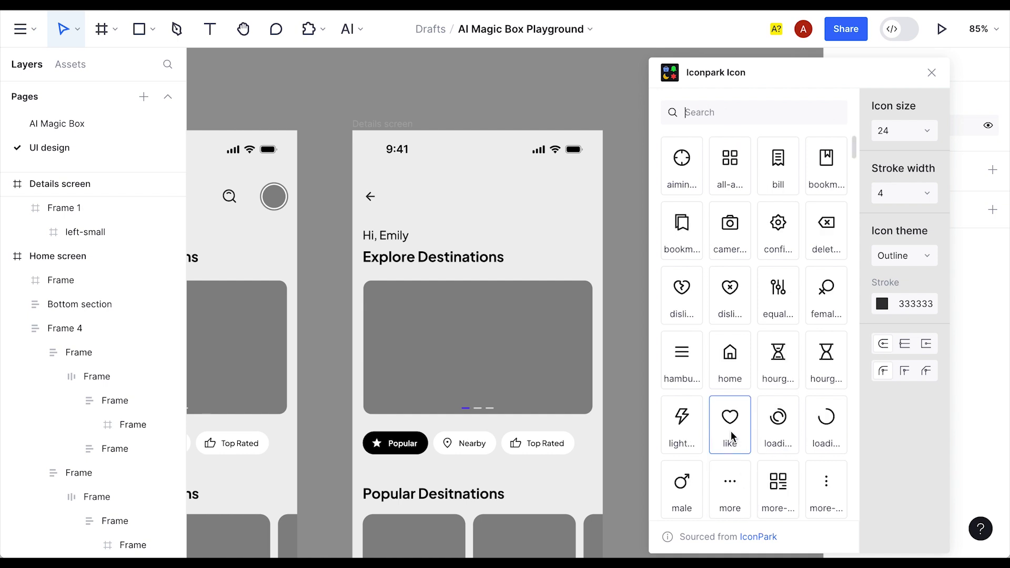
drag(545, 222, 545, 221)
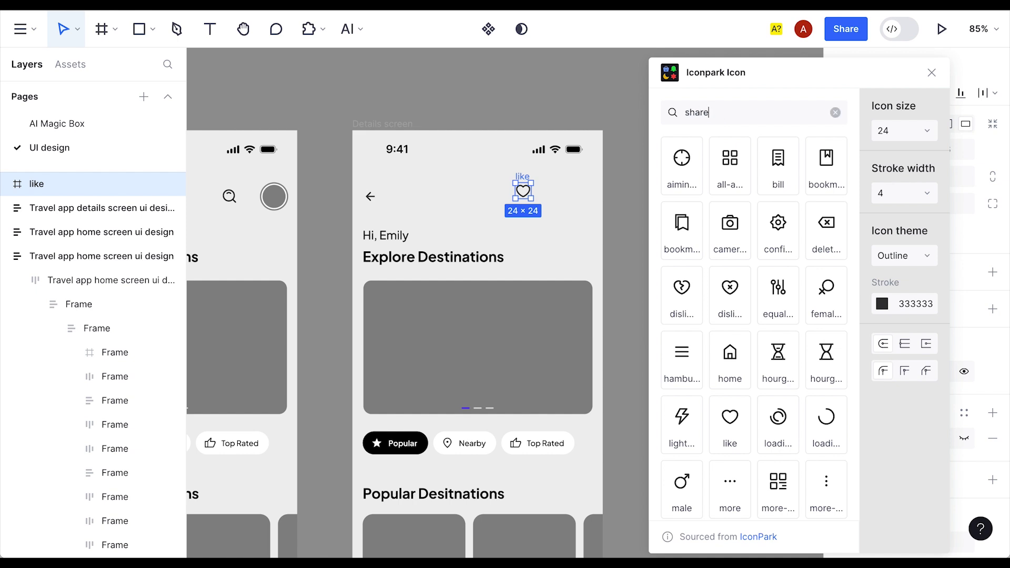
drag(517, 156, 577, 189)
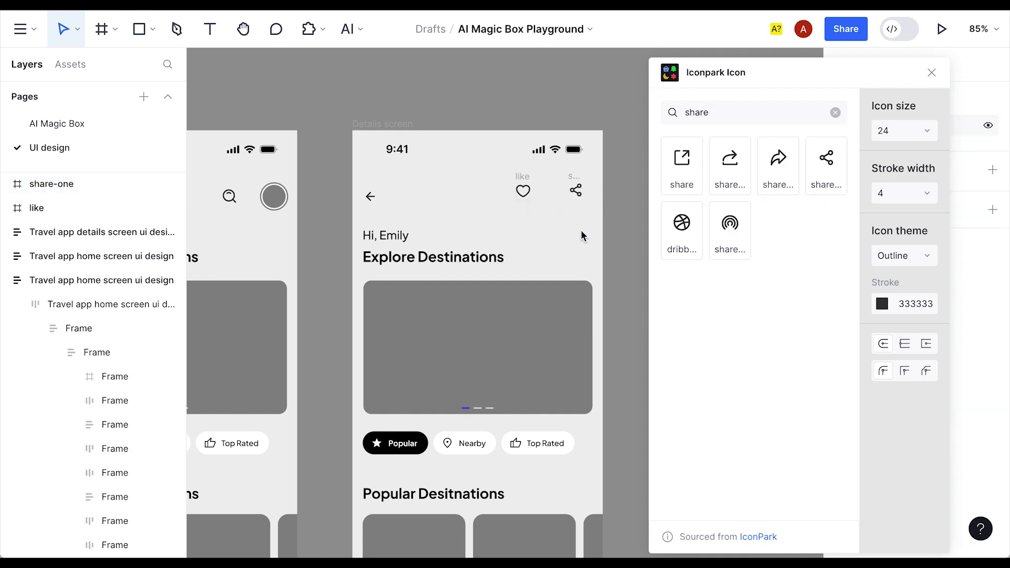
- Move the like and share-one icons inside the Details screen frame by cutting and pasting them
drag(484, 176, 578, 216)
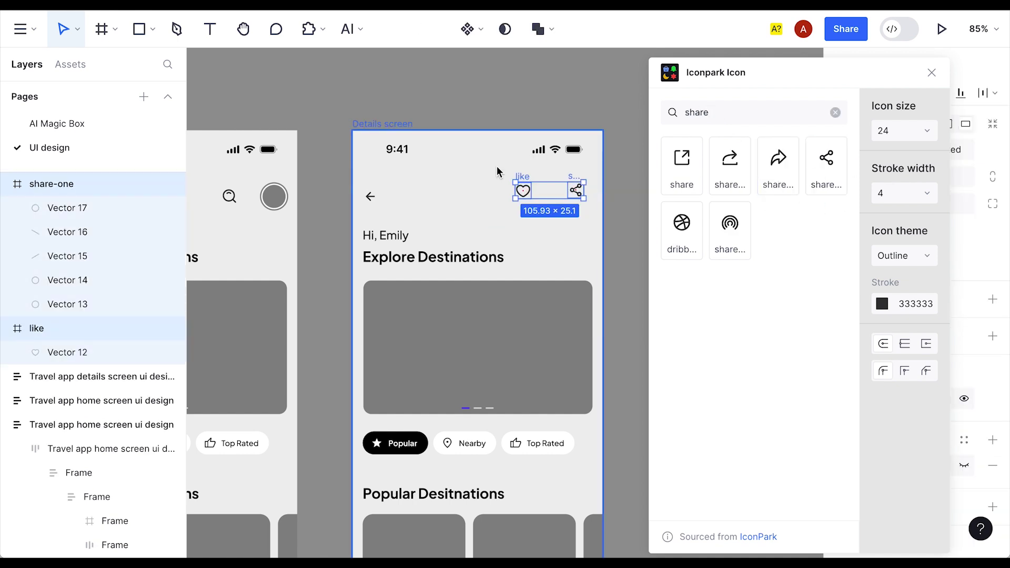
click(384, 123)
key(ctrl+v)
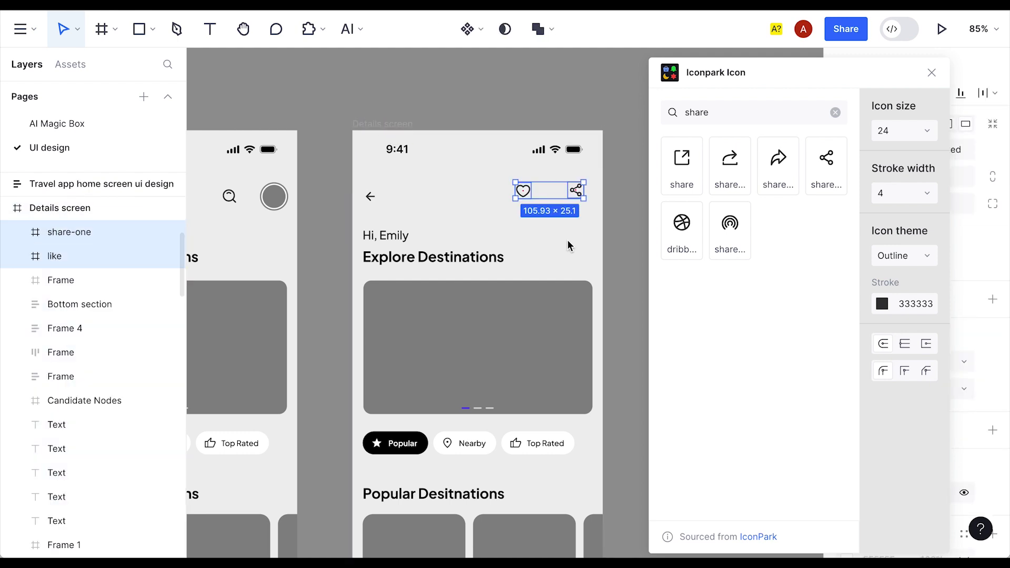
- Align the arrow, like and share-one icons vertically in the Details screen header and place the like icon close beside share-one
click(567, 239)
drag(519, 197, 434, 199)
click(559, 226)
scroll(559, 211, down, 3)
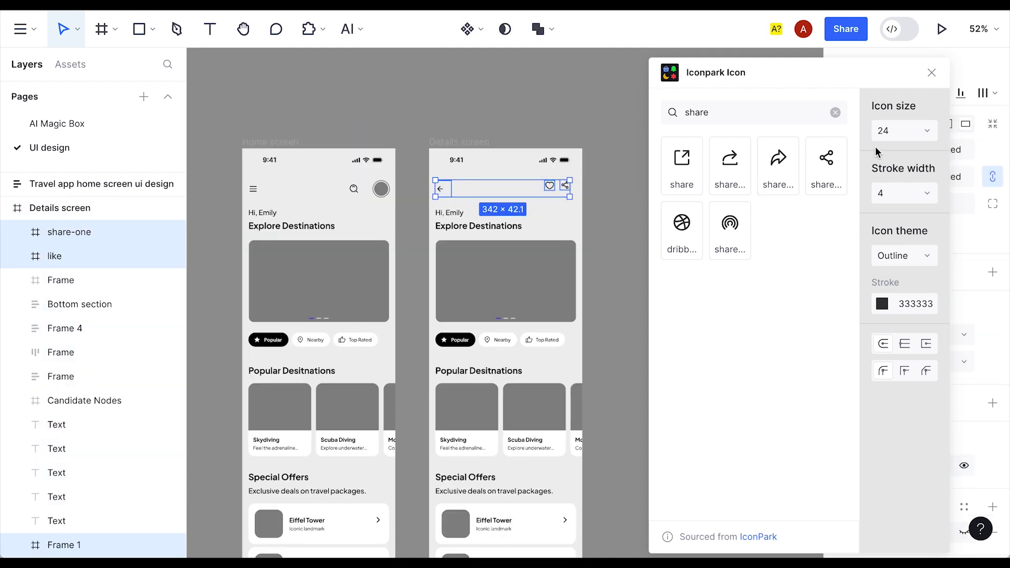
click(932, 72)
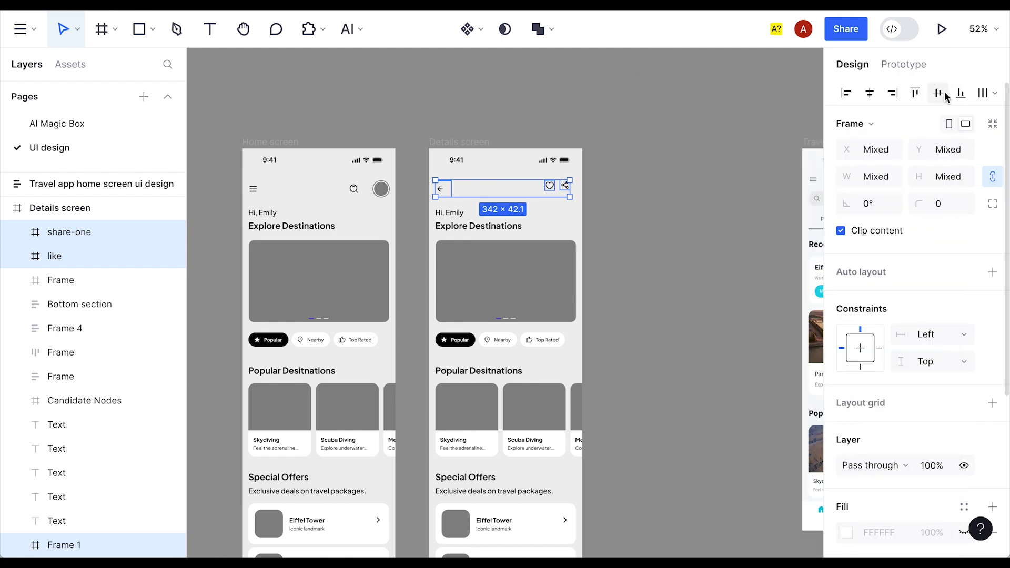
click(696, 197)
scroll(568, 200, up, 3)
click(611, 198)
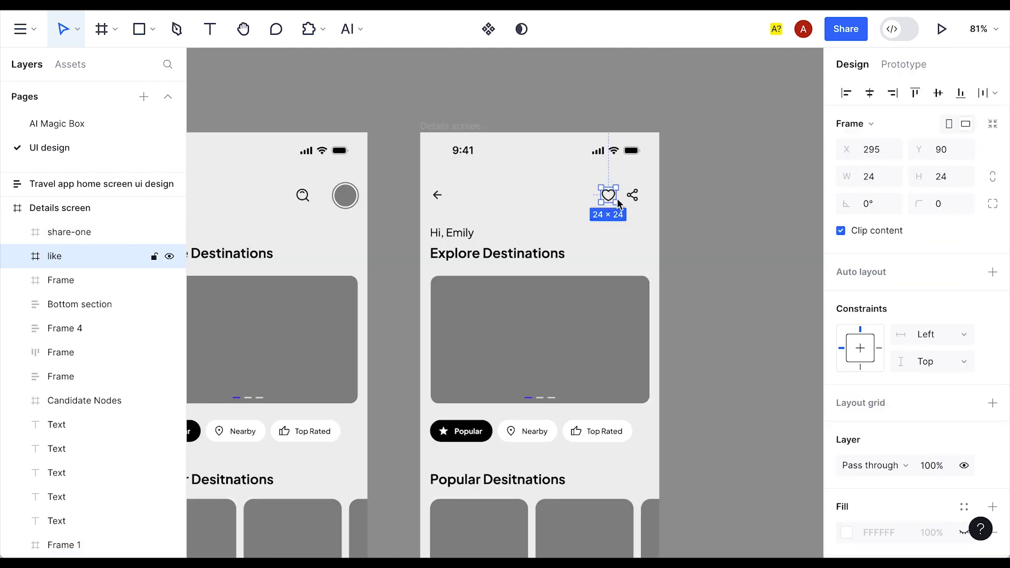
click(733, 284)
- Move the greeting text and the Explore Destinations heading out of the Details screen onto the empty canvas beside it
drag(736, 296, 686, 246)
click(399, 207)
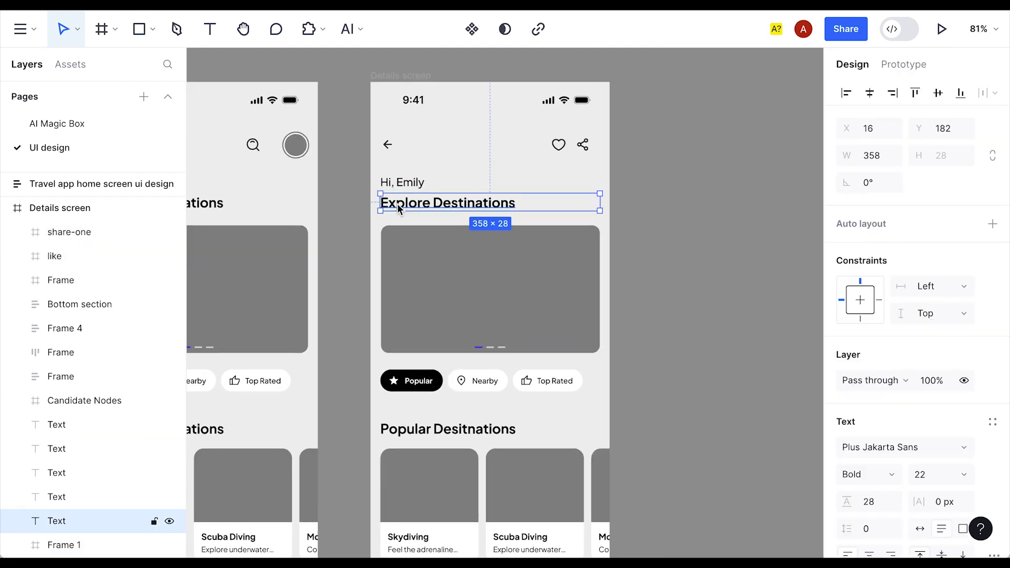
shift+click(403, 183)
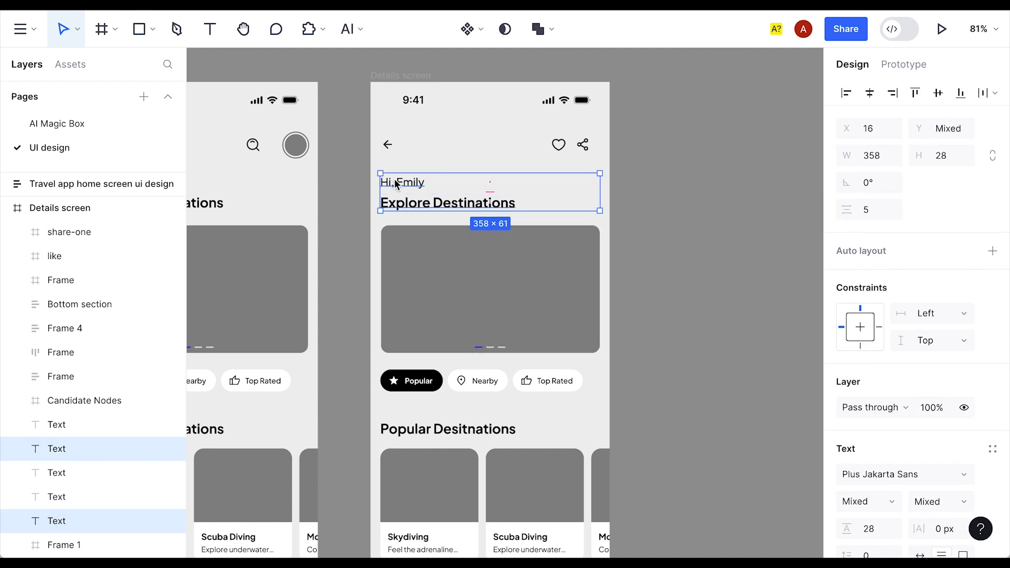
drag(392, 183, 712, 183)
key(Escape)
- Move the large image placeholder up to sit directly beneath the Details screen header icons
drag(506, 288, 504, 223)
click(639, 303)
scroll(631, 278, down, 3)
scroll(631, 278, right, 2)
scroll(684, 237, up, 3)
scroll(684, 236, left, 2)
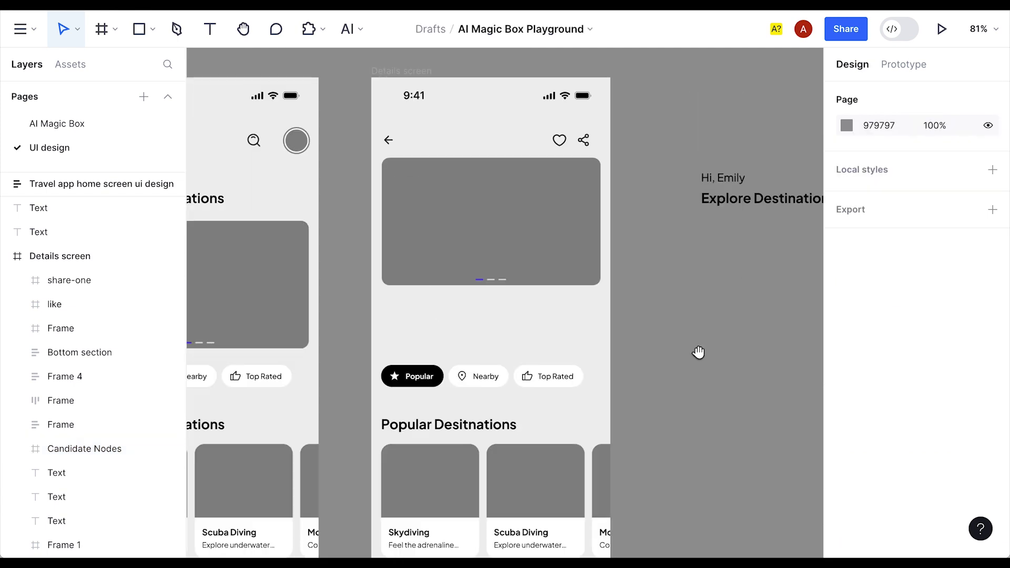
- Place the Explore Destinations heading beneath the image placeholder and change its text to About This Destination
drag(754, 202, 435, 311)
click(748, 318)
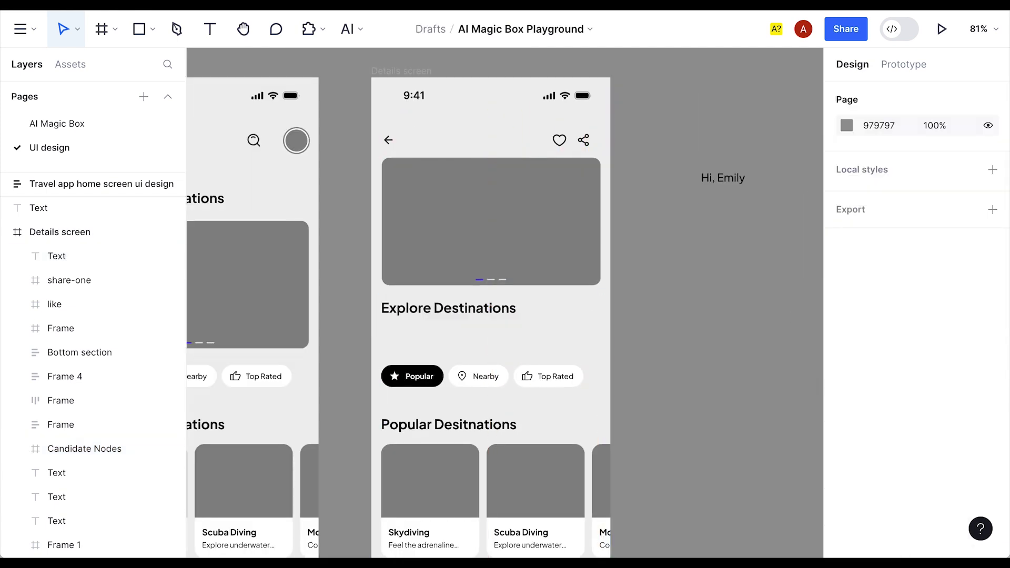
click(691, 305)
scroll(684, 310, down, 3)
- Move the category chips, destination cards, Special Offers texts and list, and bottom navigation out of the Details screen onto the canvas
click(427, 253)
click(429, 255)
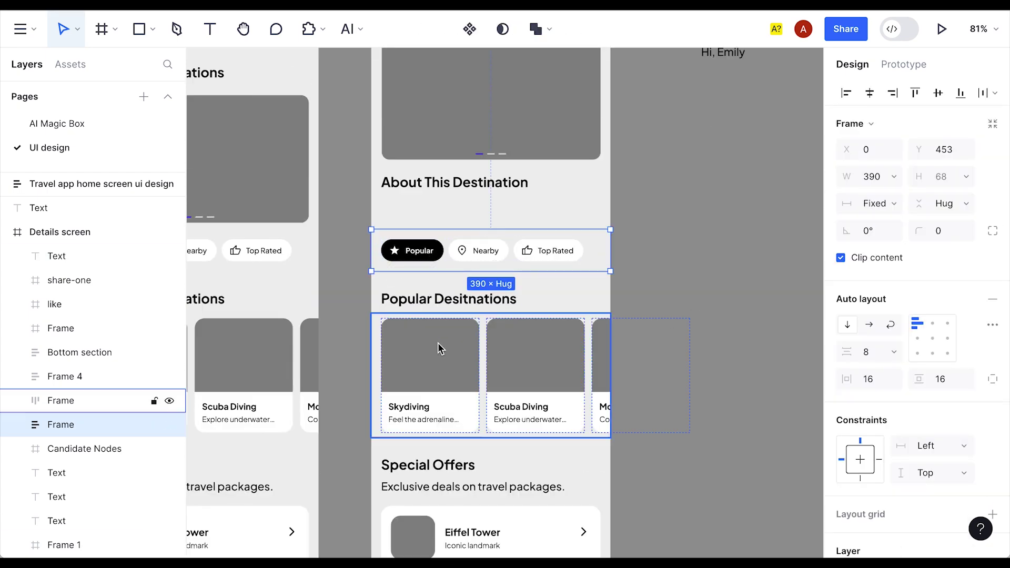
shift+click(423, 377)
scroll(422, 381, down, 1)
shift+click(435, 426)
shift+click(436, 446)
shift+click(435, 487)
scroll(432, 485, down, 5)
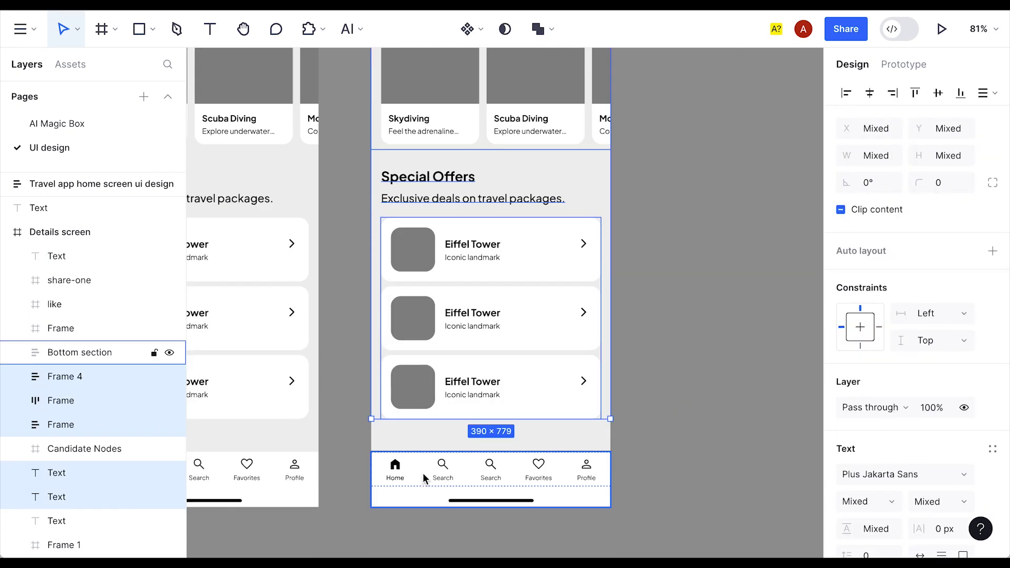
shift+click(409, 458)
drag(464, 356, 758, 357)
scroll(679, 356, up, 7)
click(677, 356)
- Delete the Popular Desitnations heading and paste the Eiffel Tower description beneath the About This Destination heading
scroll(677, 356, down, 1)
scroll(677, 355, right, 1)
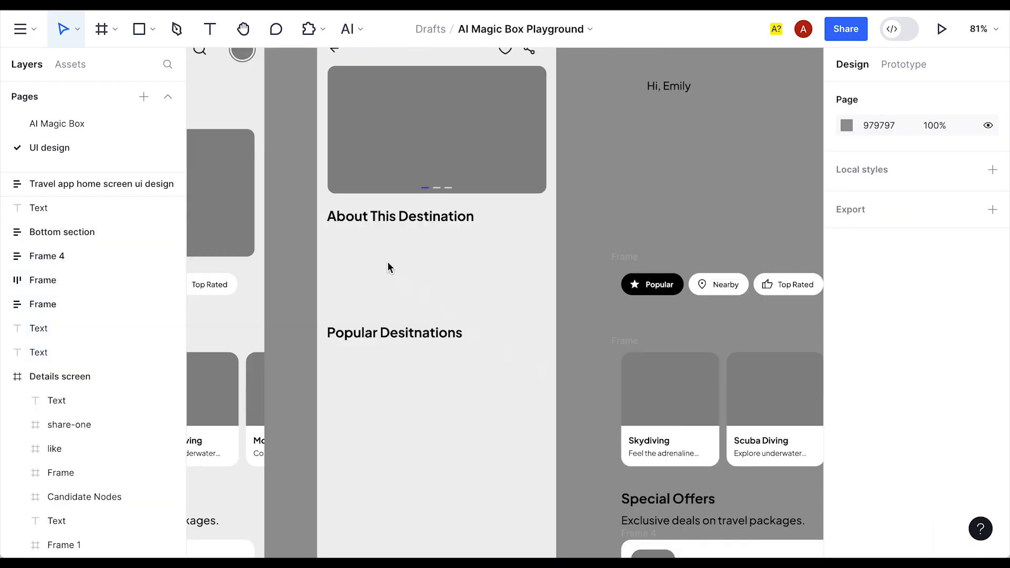
click(394, 333)
key(Delete)
key(ctrl+v)
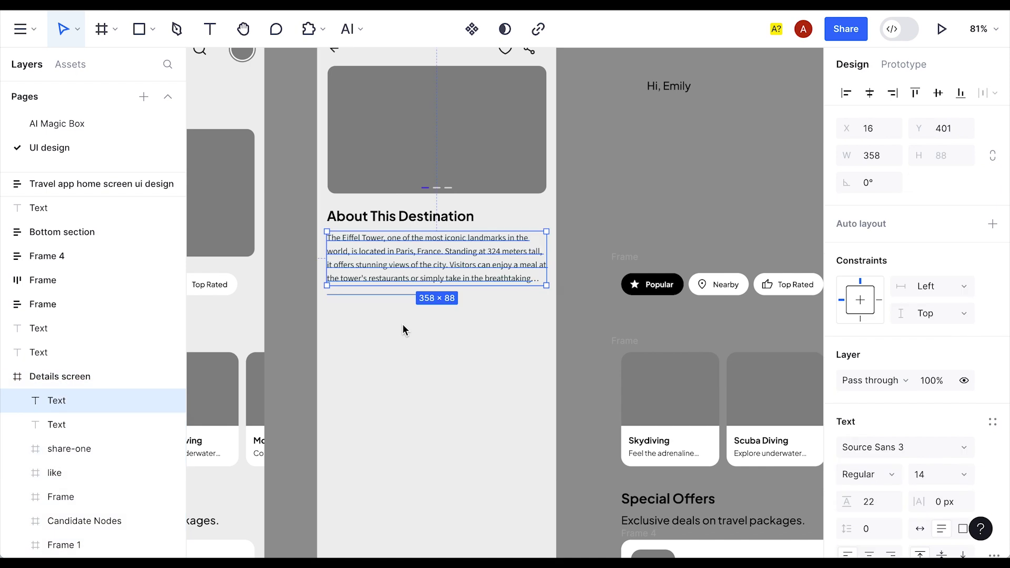
key(Escape)
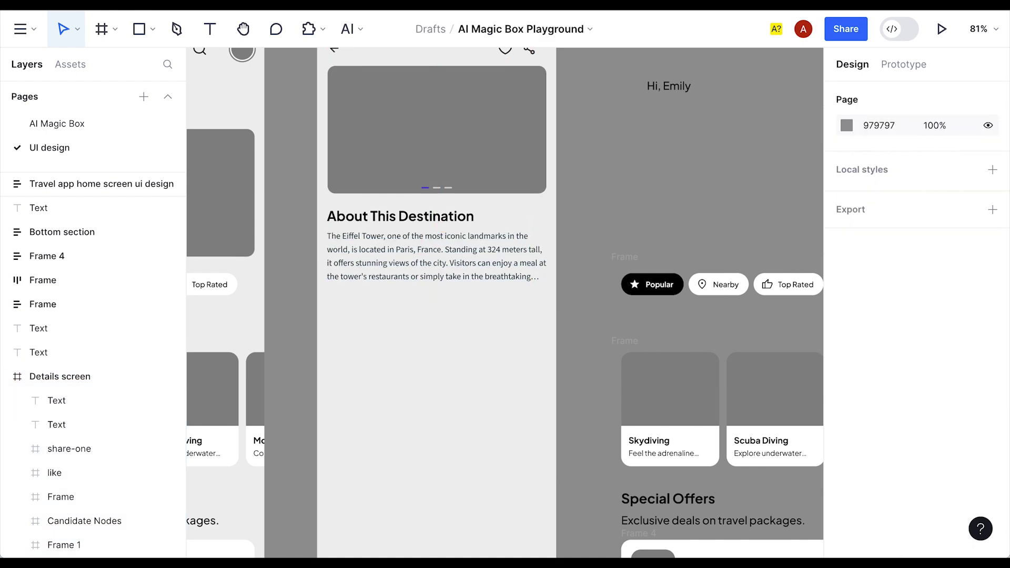
scroll(414, 349, down, 2)
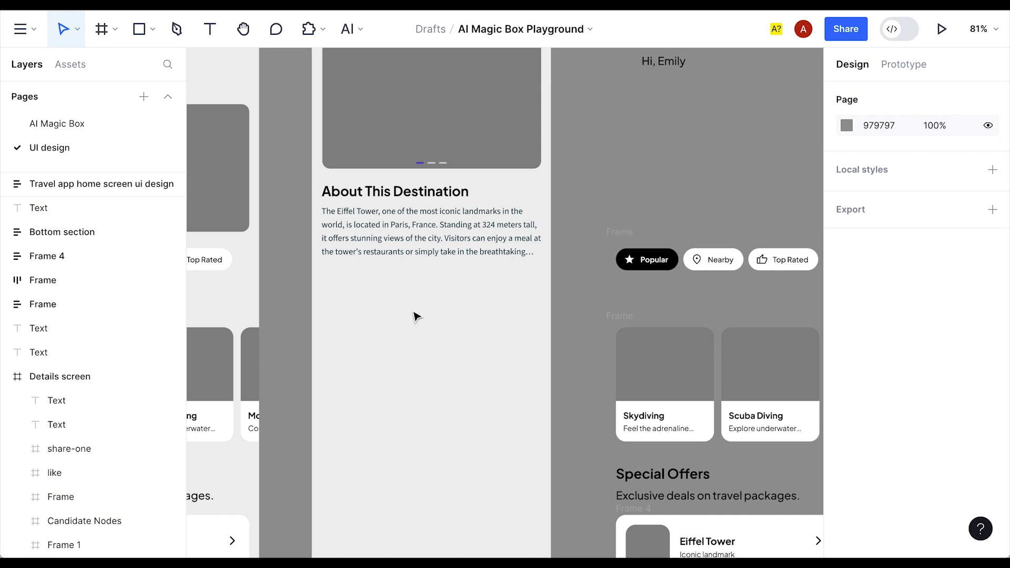
click(348, 29)
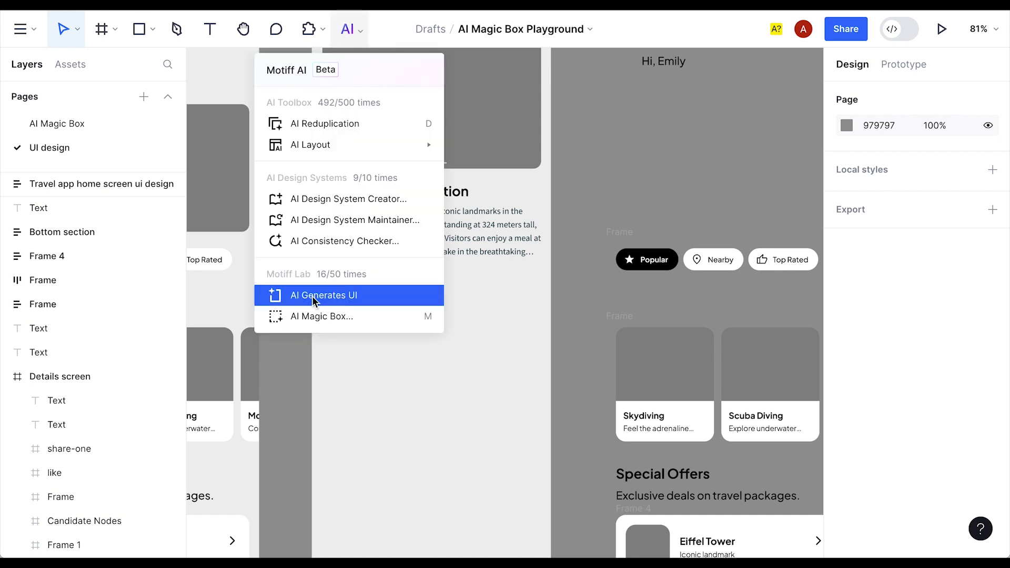
click(502, 427)
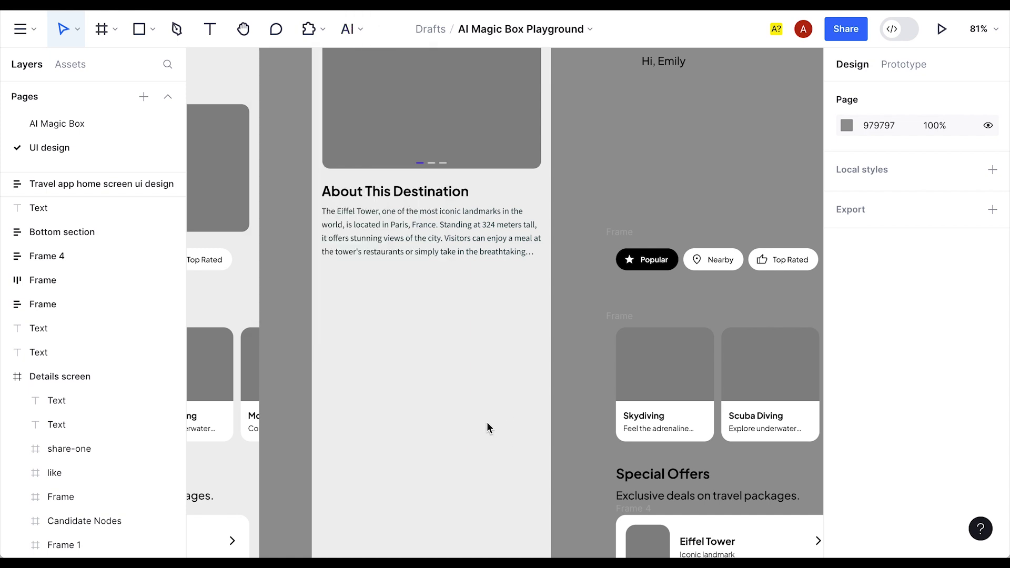
- Paste the 4.5-star rating summary row into the Details screen and position it just below the description
scroll(409, 370, down, 3)
click(386, 301)
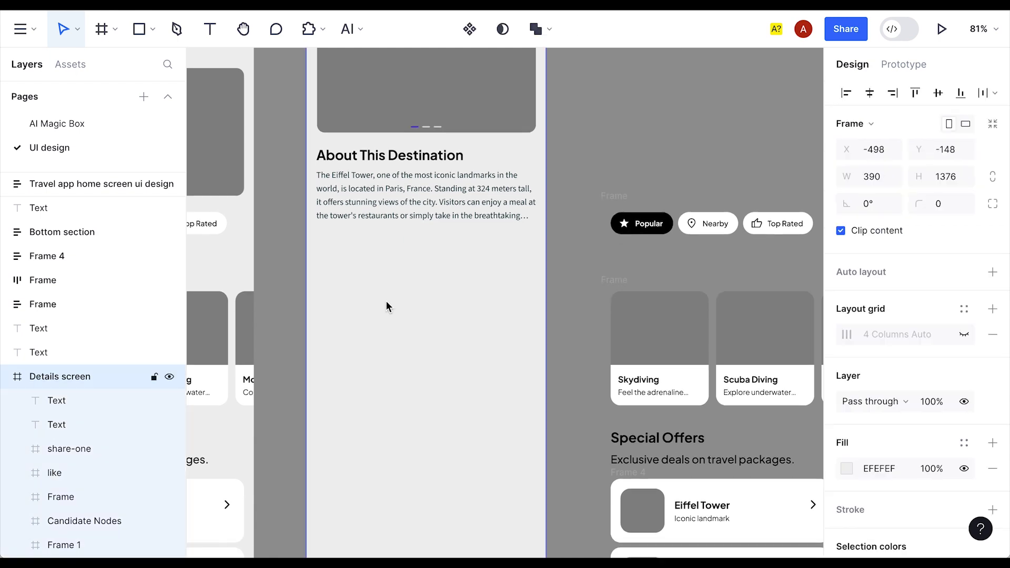
key(ctrl+v)
drag(453, 249, 453, 260)
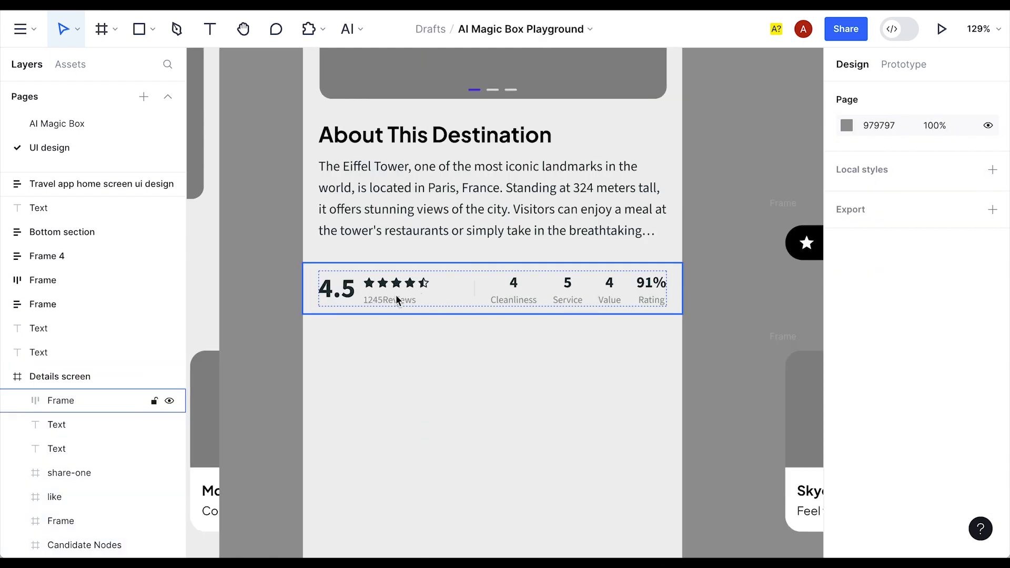
- Set the font of the Cleanliness, Service, Value and Rating labels to Plus Jakarta Sans
ctrl+click(515, 301)
ctrl+shift+click(569, 301)
ctrl+shift+click(610, 301)
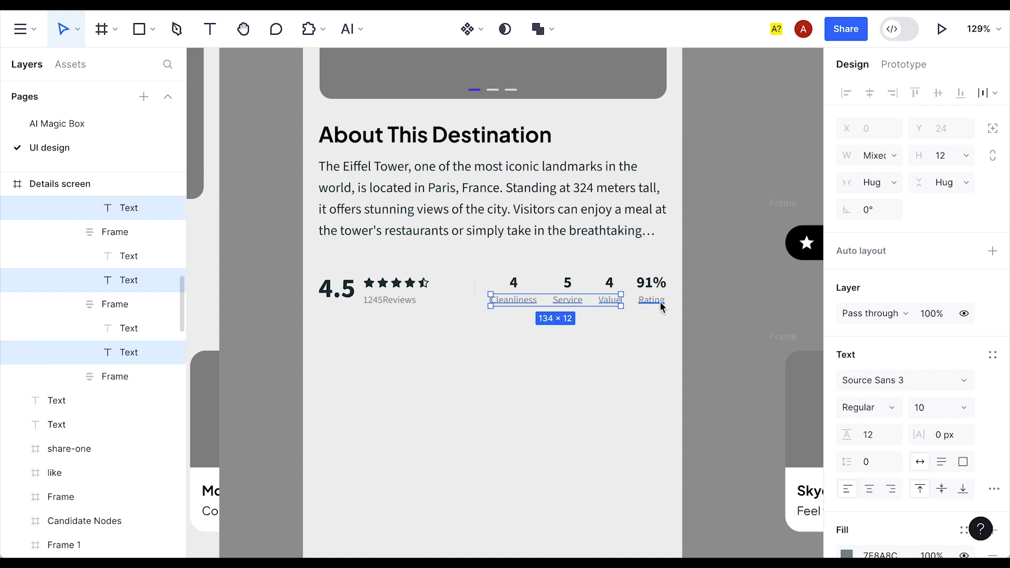
ctrl+shift+click(650, 301)
click(900, 381)
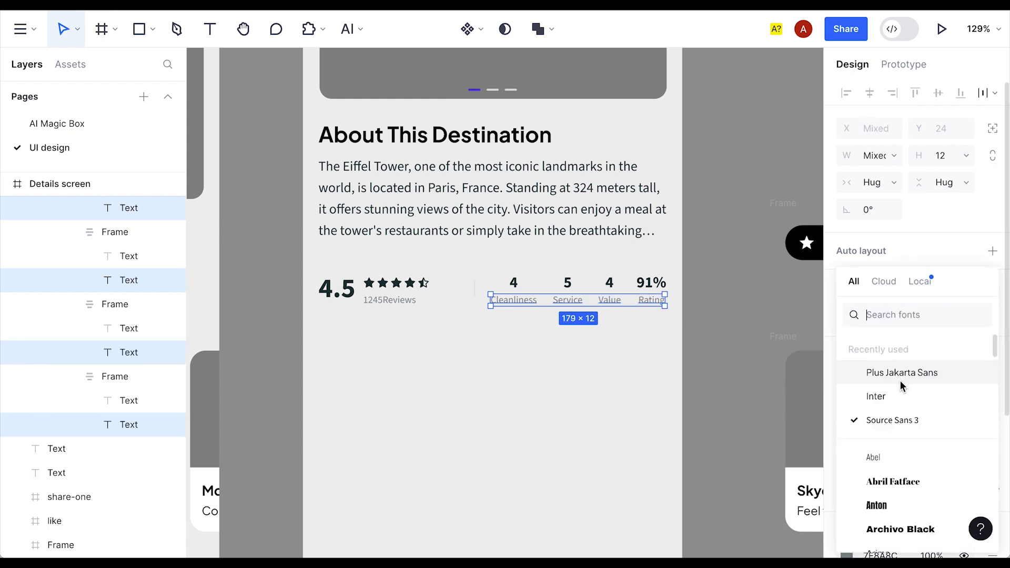
click(901, 378)
click(658, 403)
- Set the four score values above the rating labels to Plus Jakarta Sans with a 000000 black fill
click(650, 283)
shift+click(607, 283)
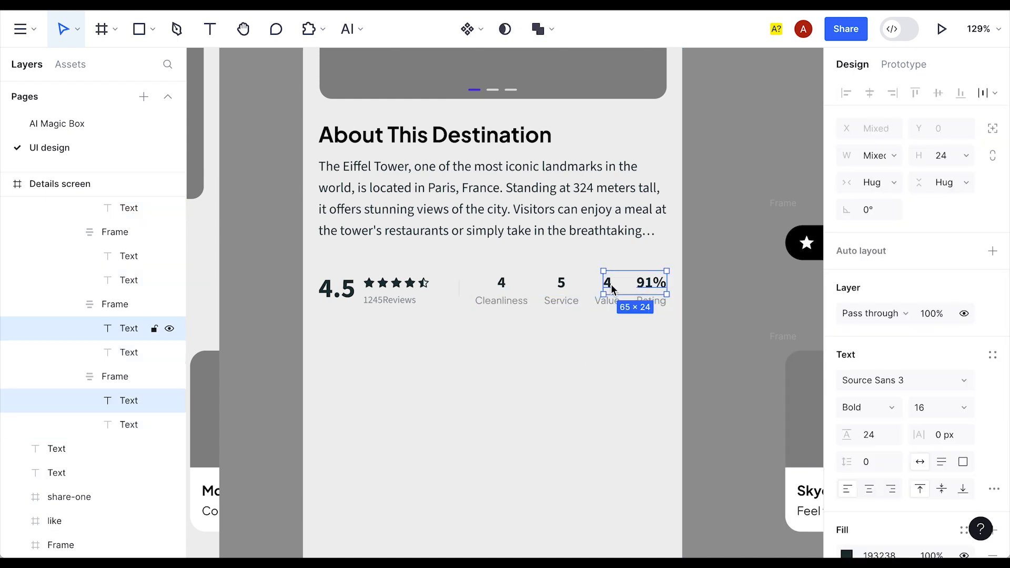
shift+click(562, 283)
shift+click(501, 283)
click(901, 380)
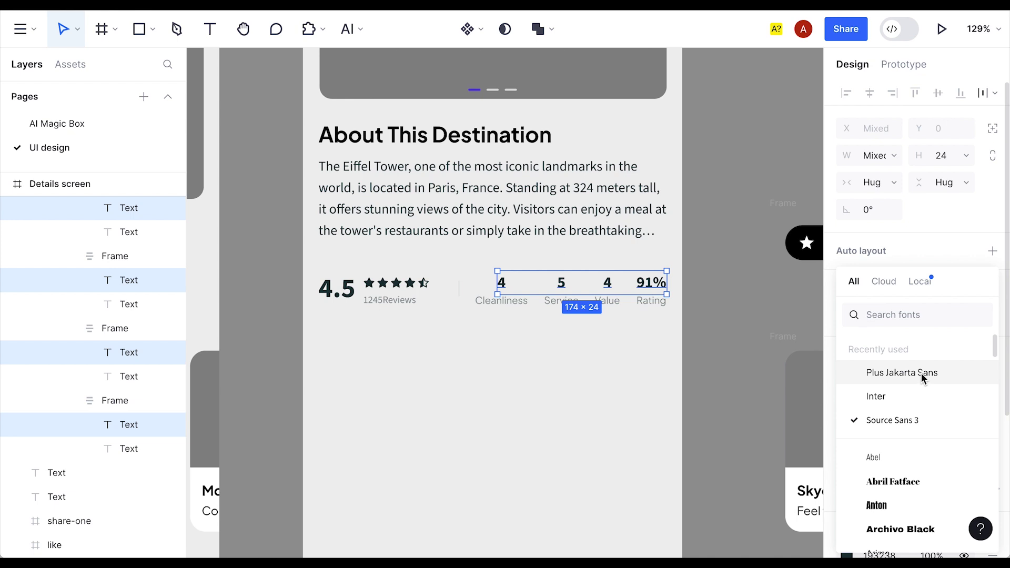
click(901, 372)
scroll(862, 389, down, 4)
click(847, 353)
drag(684, 429, 643, 460)
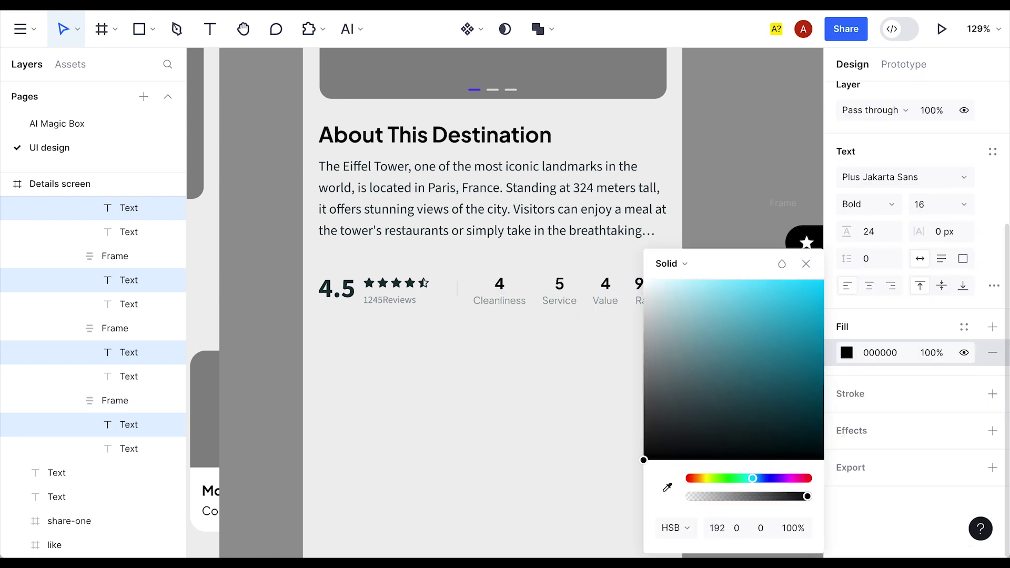
click(626, 420)
- Change the fill of the Cleanliness, Service, Value and Rating labels to near black
click(651, 300)
shift+click(606, 301)
shift+click(560, 300)
shift+click(499, 300)
scroll(915, 342, down, 4)
click(845, 370)
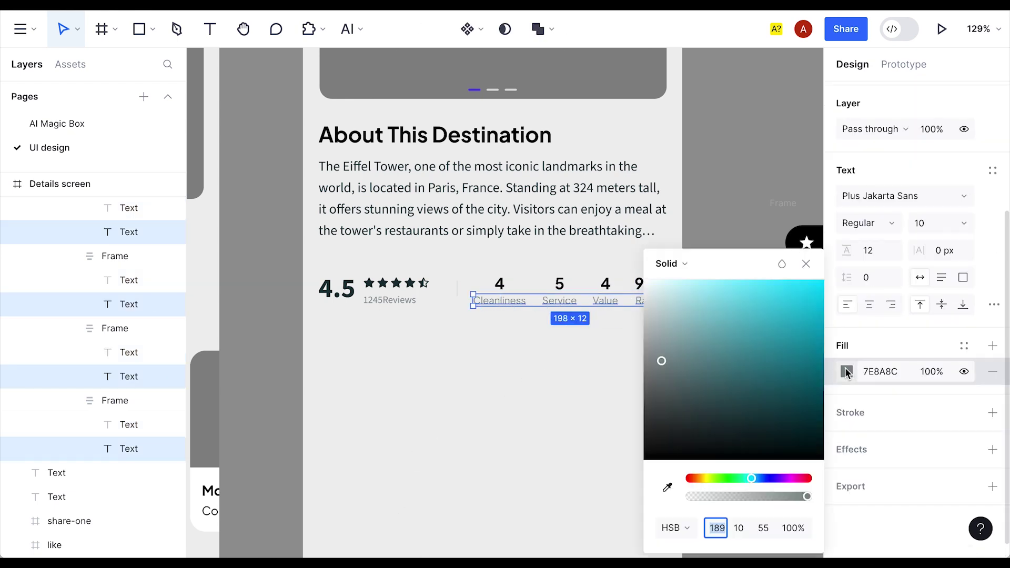
click(646, 458)
click(459, 500)
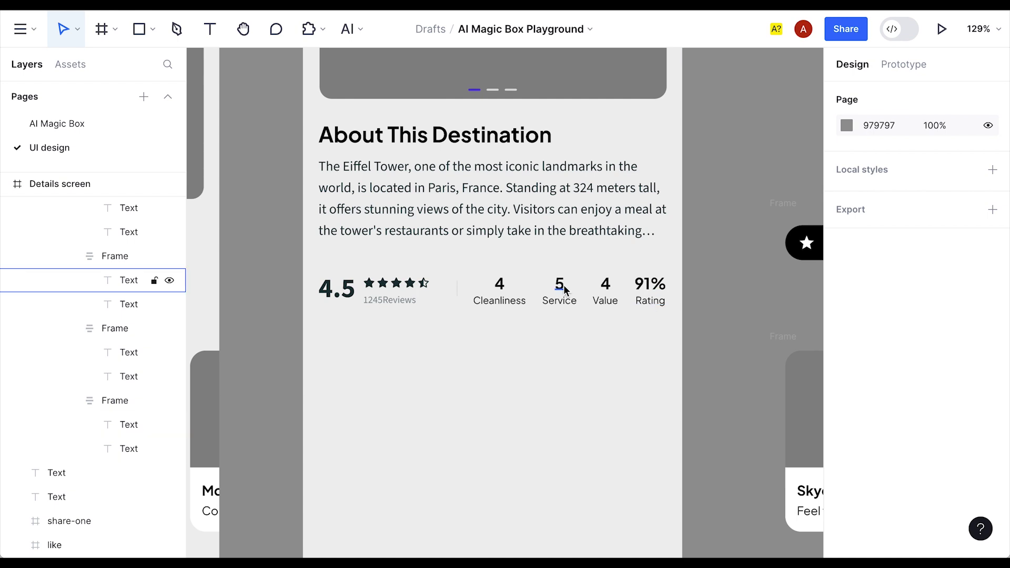
- Recolor the rating row's remaining text, stars and divider line to black or near black through its selection colors
click(398, 304)
scroll(961, 413, down, 4)
click(846, 337)
drag(707, 402, 532, 521)
click(532, 520)
click(846, 362)
drag(737, 410, 541, 490)
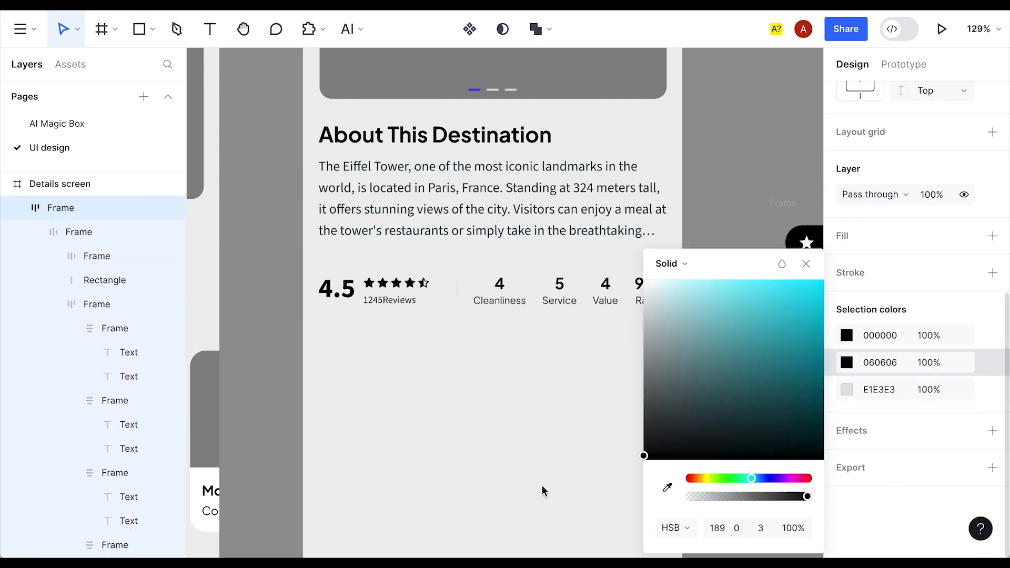
click(846, 389)
drag(737, 421, 441, 489)
click(441, 486)
- Set the 4.5 score and both parts of the 1245 Reviews text to Plus Jakarta Sans
scroll(549, 390, up, 2)
scroll(549, 391, down, 1)
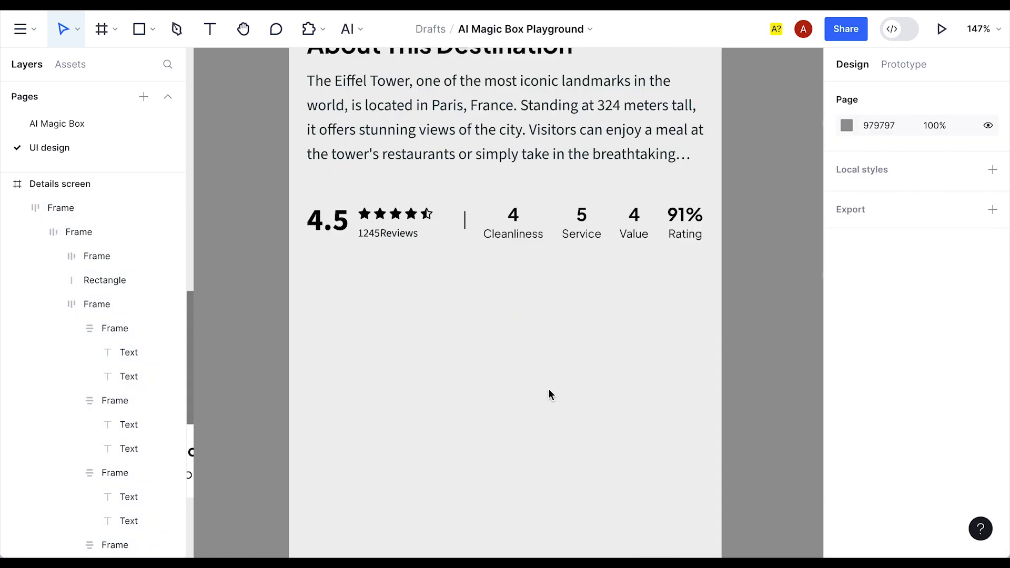
click(333, 225)
shift+click(365, 228)
click(901, 382)
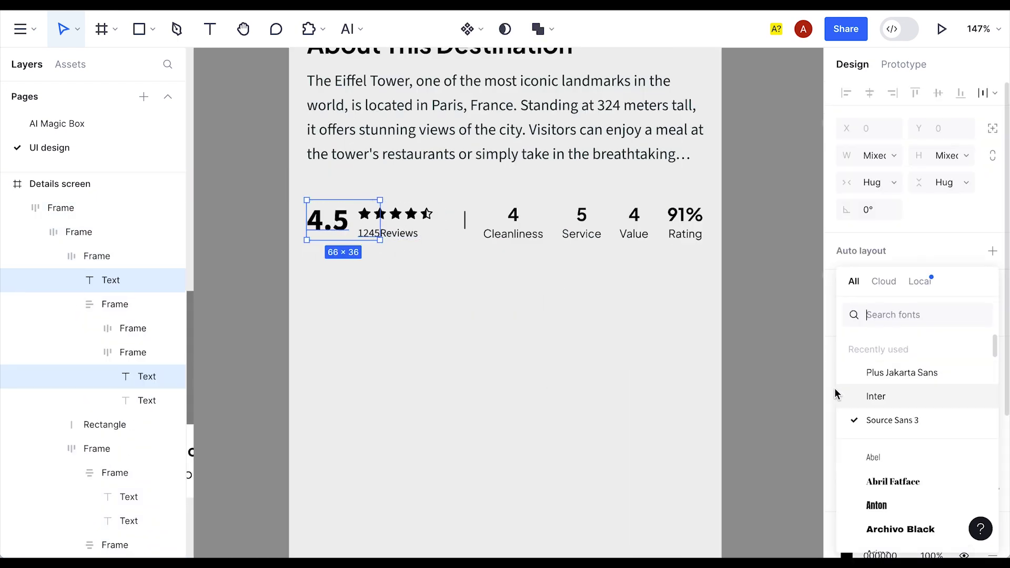
click(913, 372)
click(440, 302)
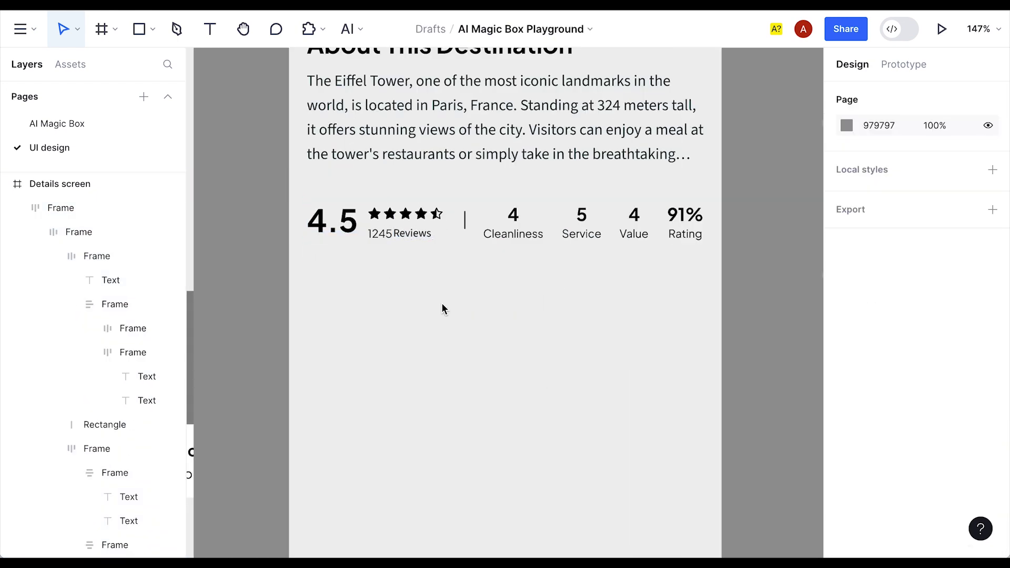
click(413, 233)
click(913, 378)
click(897, 373)
click(658, 388)
- Extend the Details screen frame to a height of 2369 and paste the remaining sections, from Popular Activities downward, below the rating row
scroll(473, 383, down, 5)
click(500, 305)
click(510, 361)
scroll(510, 361, down, 4)
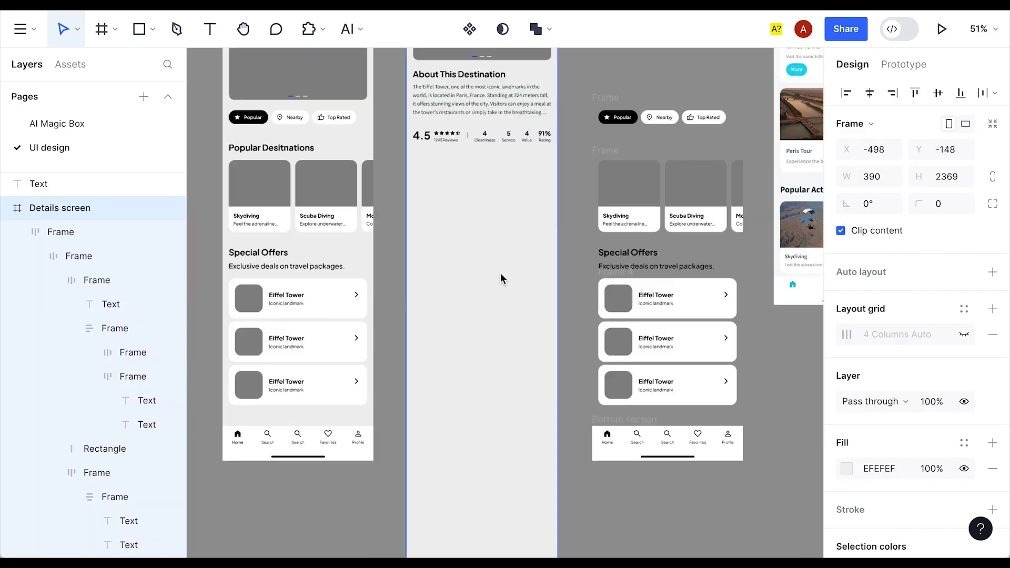
scroll(500, 272, up, 5)
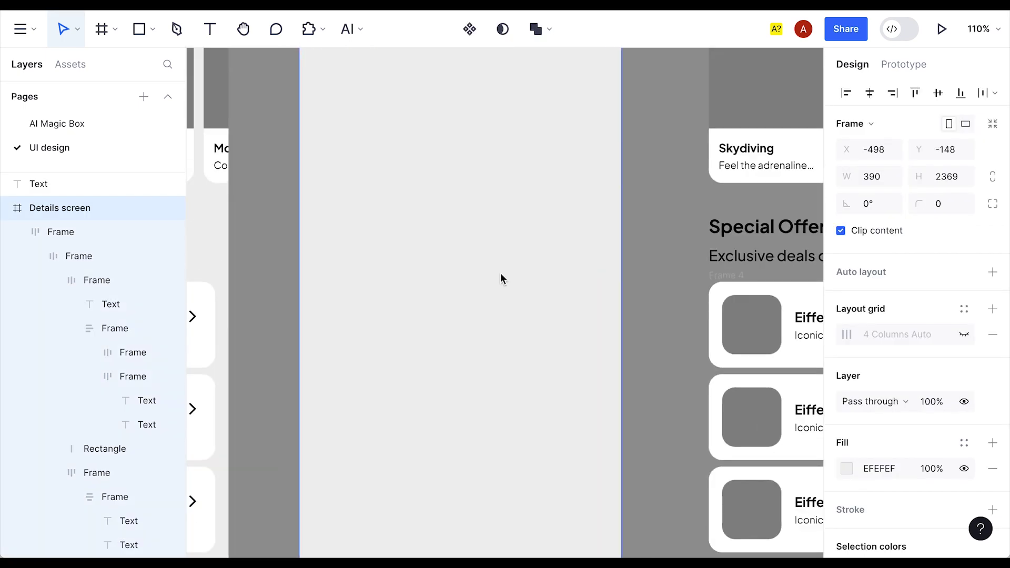
scroll(500, 273, down, 5)
key(ctrl+v)
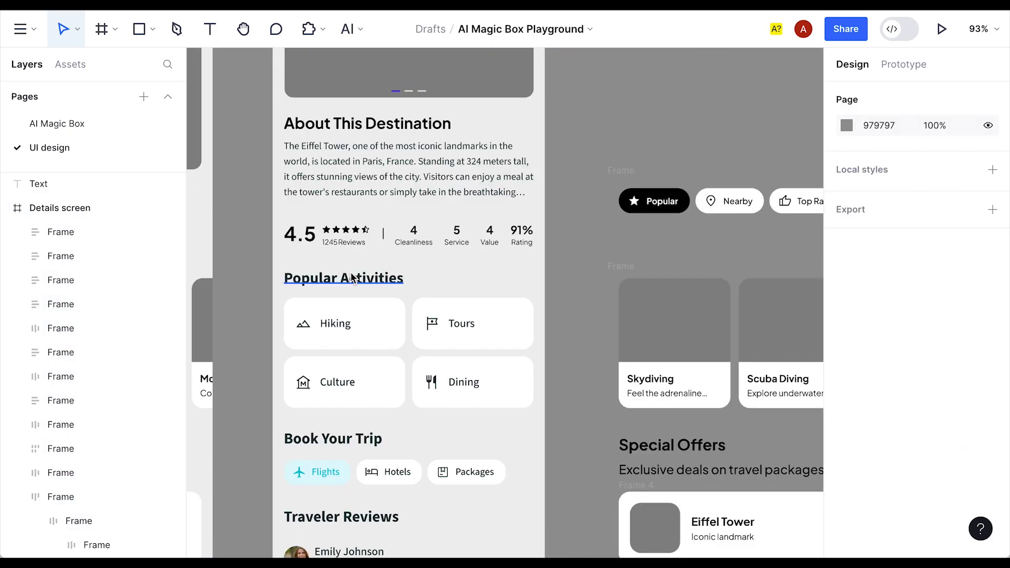
- Set the headings, activity labels, booking chips and review texts from Popular Activities through Location Map to Plus Jakarta Sans
click(343, 278)
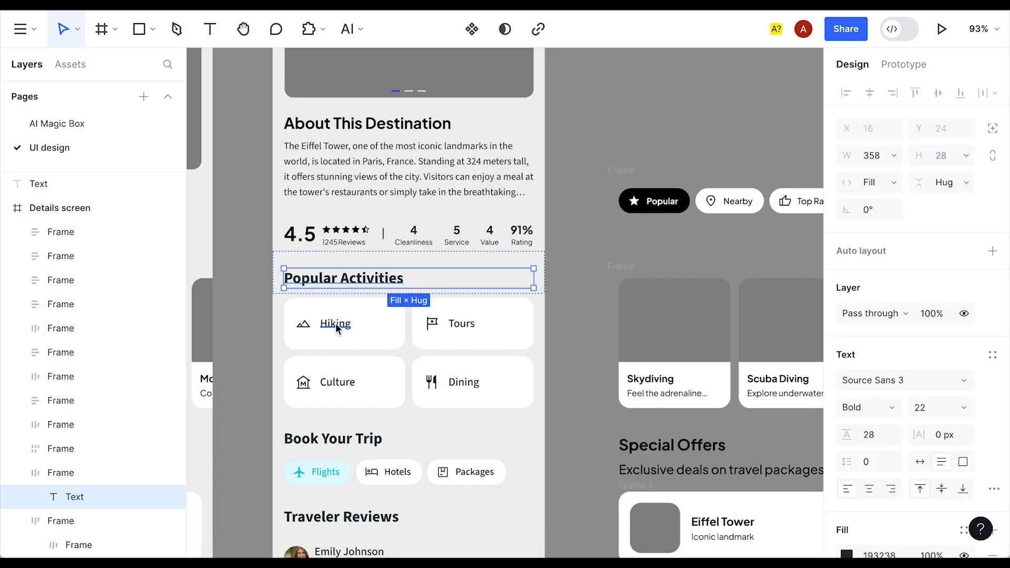
shift+click(336, 324)
shift+click(462, 322)
shift+click(463, 382)
shift+click(337, 383)
shift+click(332, 438)
shift+click(325, 472)
shift+click(397, 472)
shift+click(478, 473)
scroll(420, 462, down, 2)
shift+click(349, 450)
shift+click(352, 479)
scroll(354, 485, down, 1)
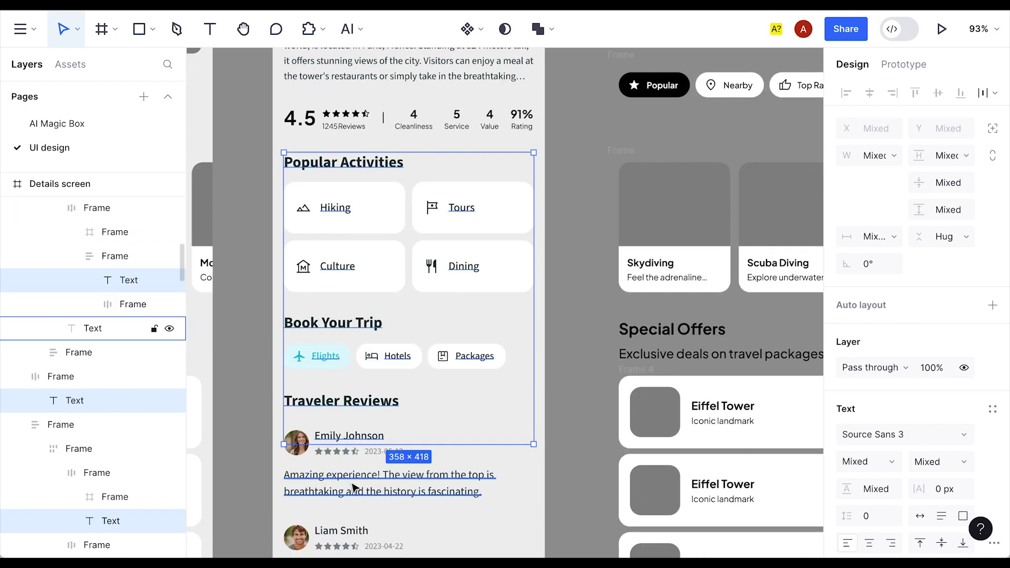
shift+click(394, 453)
scroll(394, 454, down, 1)
shift+click(373, 430)
shift+click(342, 470)
shift+click(383, 486)
scroll(389, 505, down, 5)
shift+click(397, 241)
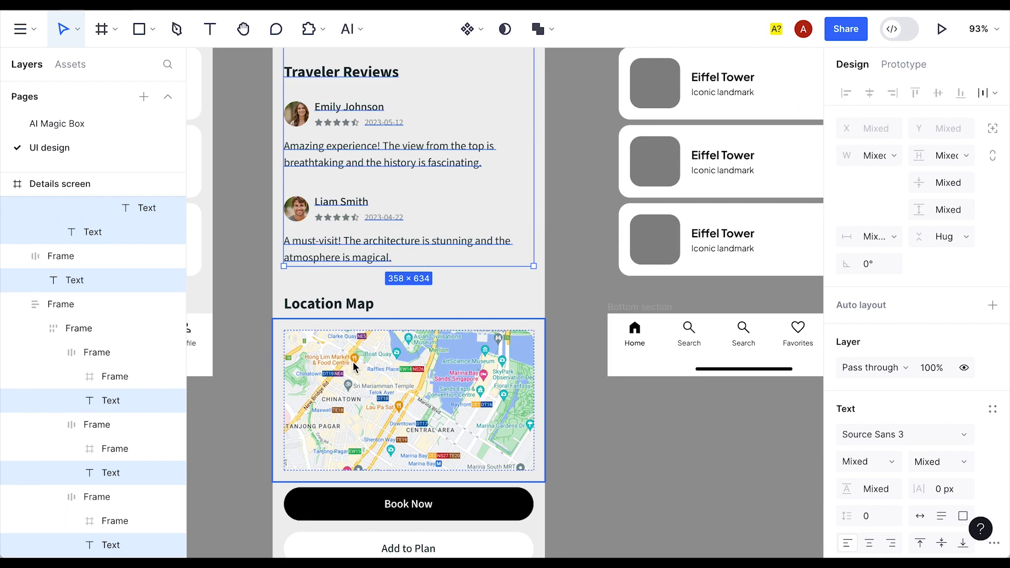
shift+click(329, 304)
click(876, 434)
click(905, 375)
- Change the fill colors of the selected section headings, labels and review texts to black
scroll(613, 426, down, 1)
scroll(867, 420, down, 6)
click(845, 414)
drag(684, 421, 555, 512)
click(846, 441)
click(846, 467)
drag(752, 372, 588, 476)
click(585, 431)
scroll(582, 394, down, 3)
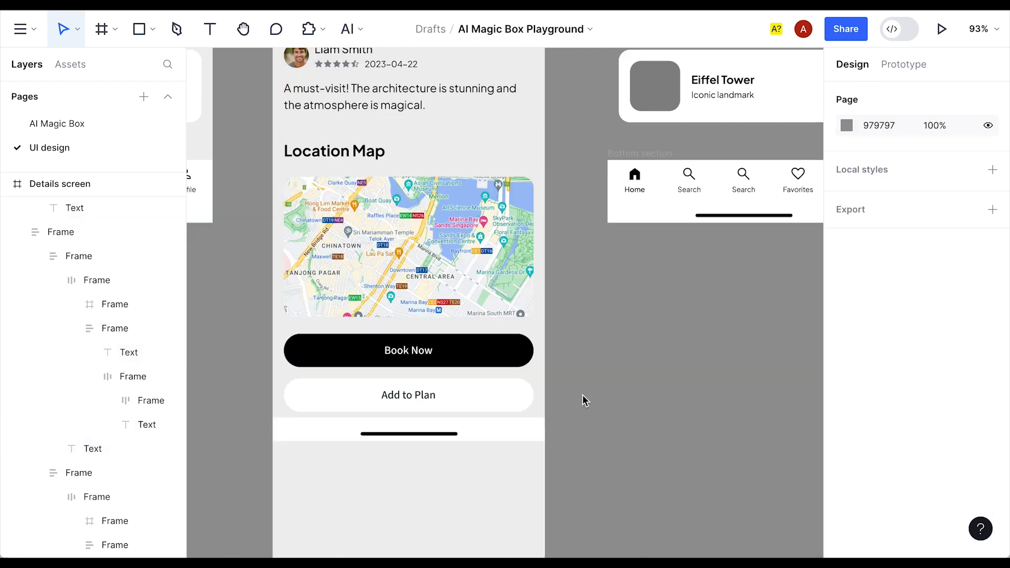
- Recolor the Book Your Trip chips, changing the light blue chip background to white and the teal icon color to black
scroll(581, 396, up, 9)
click(329, 328)
scroll(879, 482, down, 8)
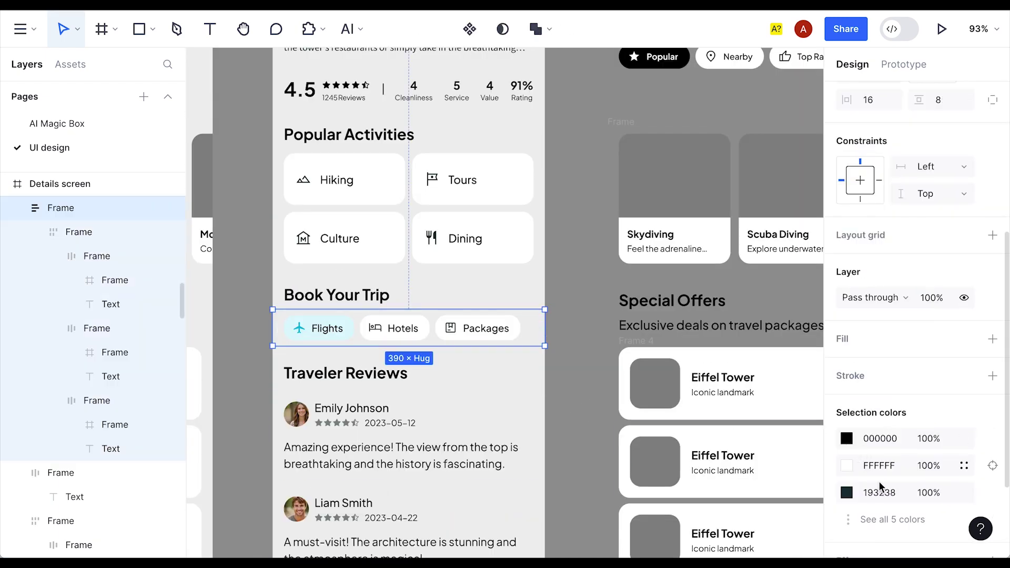
click(847, 361)
drag(692, 358, 528, 226)
click(846, 389)
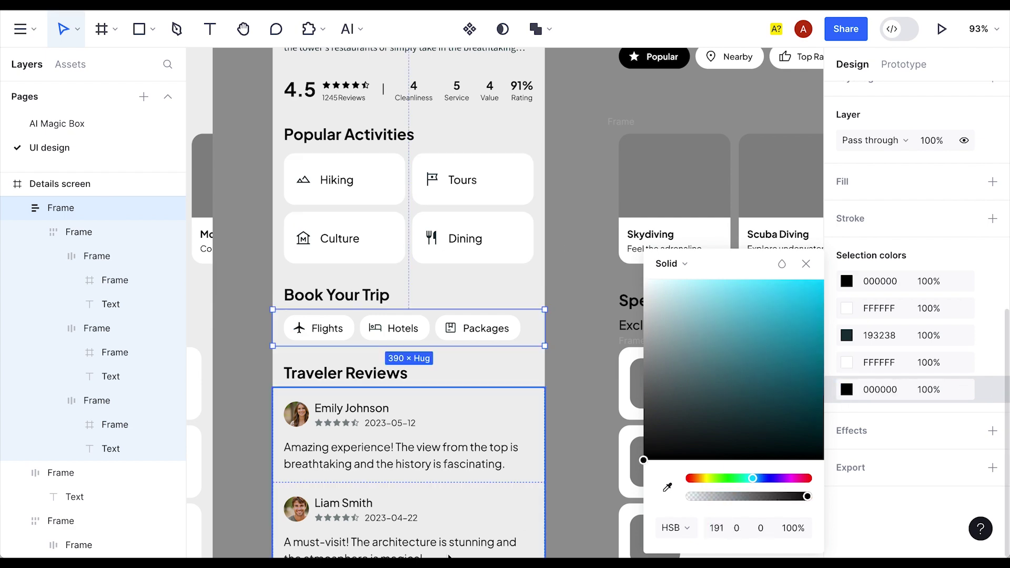
click(582, 354)
- Style the Flights chip as selected with a black fill and white icon and label
scroll(581, 354, down, 5)
super+click(308, 331)
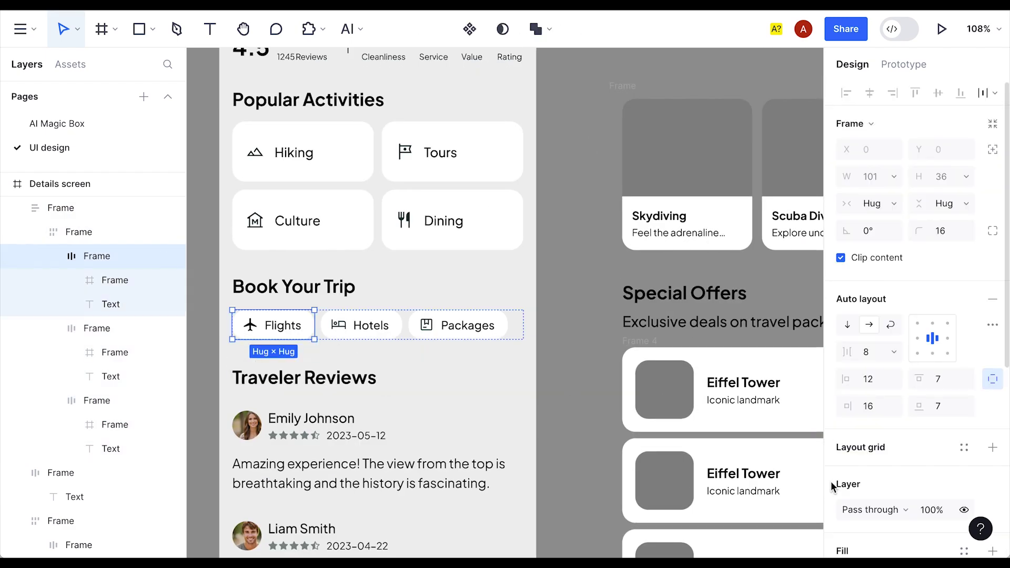
scroll(835, 485, down, 5)
click(847, 322)
drag(736, 371, 576, 455)
key(Return)
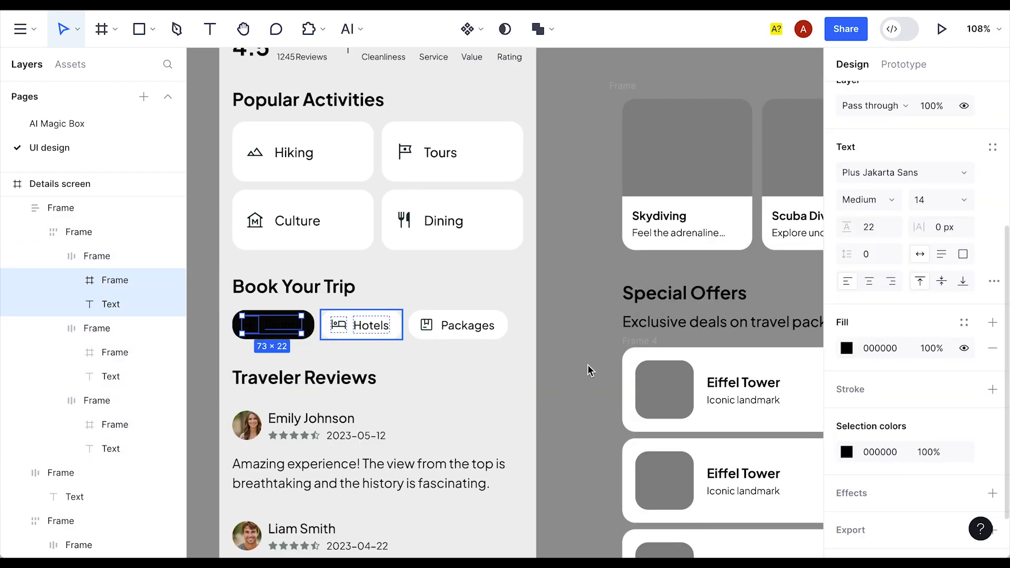
click(846, 349)
drag(740, 360, 518, 221)
click(847, 480)
drag(728, 364, 423, 97)
click(575, 235)
- Delete the leftover Home screen sections lying beside the Details screen
scroll(572, 232, down, 2)
scroll(572, 232, down, 5)
drag(564, 279, 538, 266)
drag(543, 100, 706, 450)
key(Delete)
- Remove the white fill from the home indicator frame below the Add to Plan button
scroll(706, 450, down, 2)
drag(510, 451, 510, 427)
scroll(895, 442, down, 5)
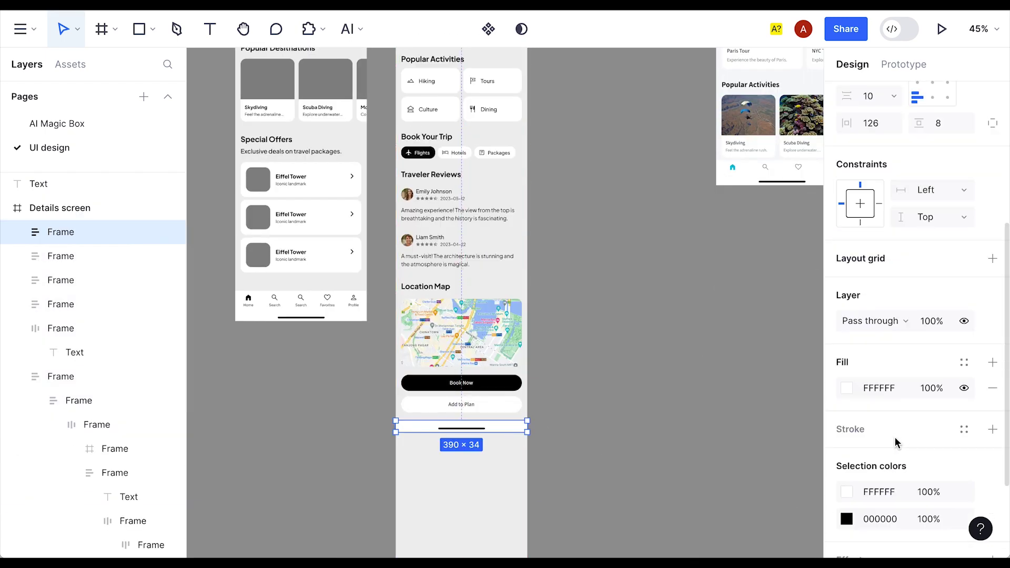
click(989, 386)
click(576, 341)
- Change the gray rating stars in the Traveler Reviews section to bright orange
scroll(579, 342, up, 3)
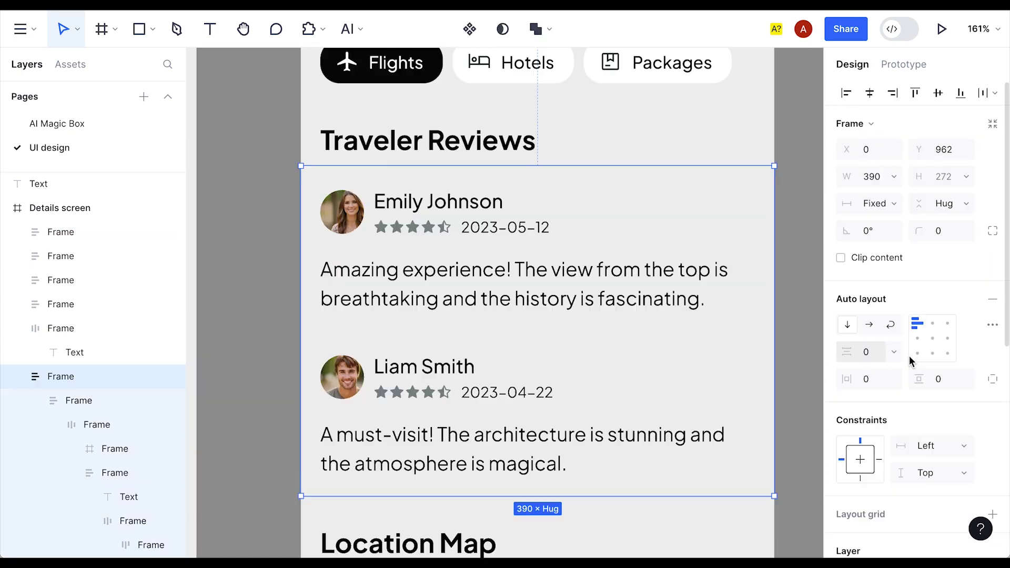
scroll(911, 361, down, 5)
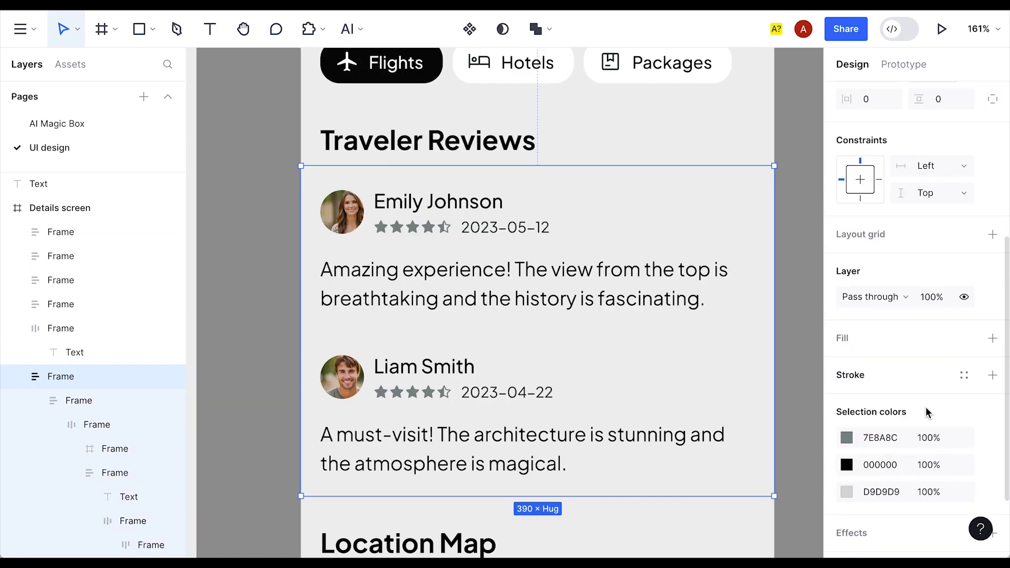
click(848, 438)
drag(706, 478, 700, 478)
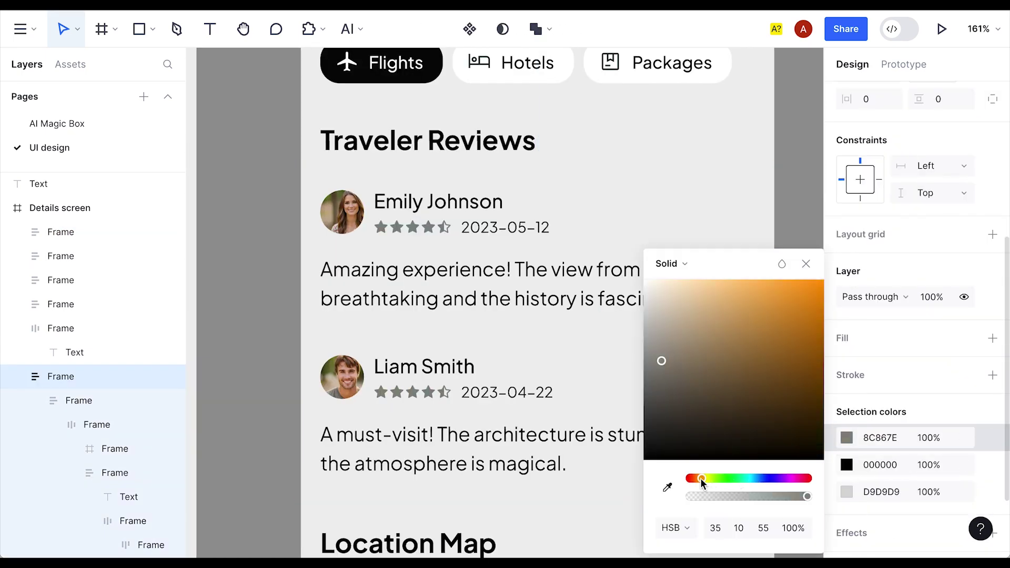
click(813, 280)
click(794, 182)
- Shorten the Details screen frame to a height of about 1731 and delete the stray greeting text beside it
scroll(793, 181, down, 3)
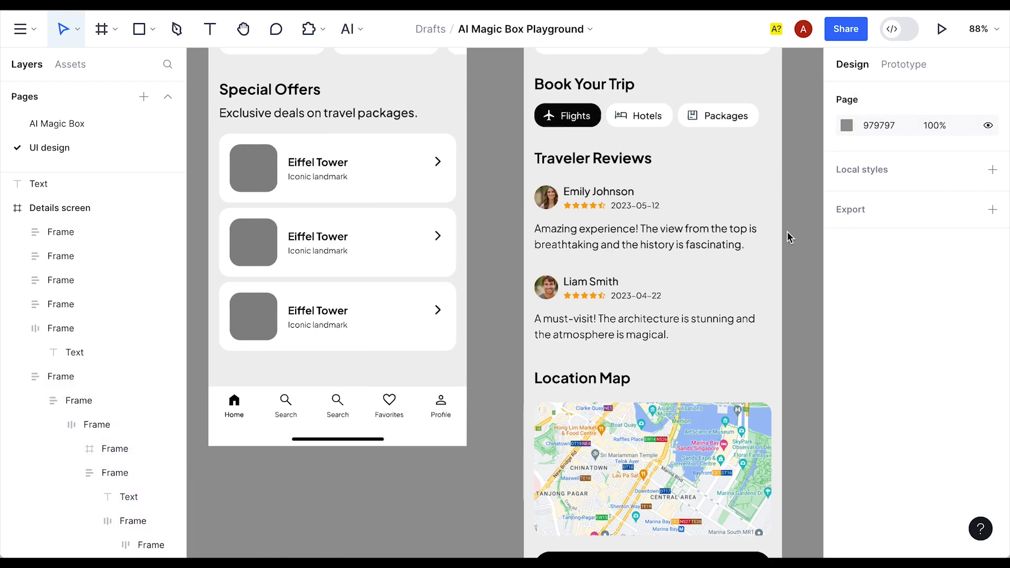
scroll(784, 210, right, 4)
scroll(733, 290, down, 6)
scroll(733, 290, down, 5)
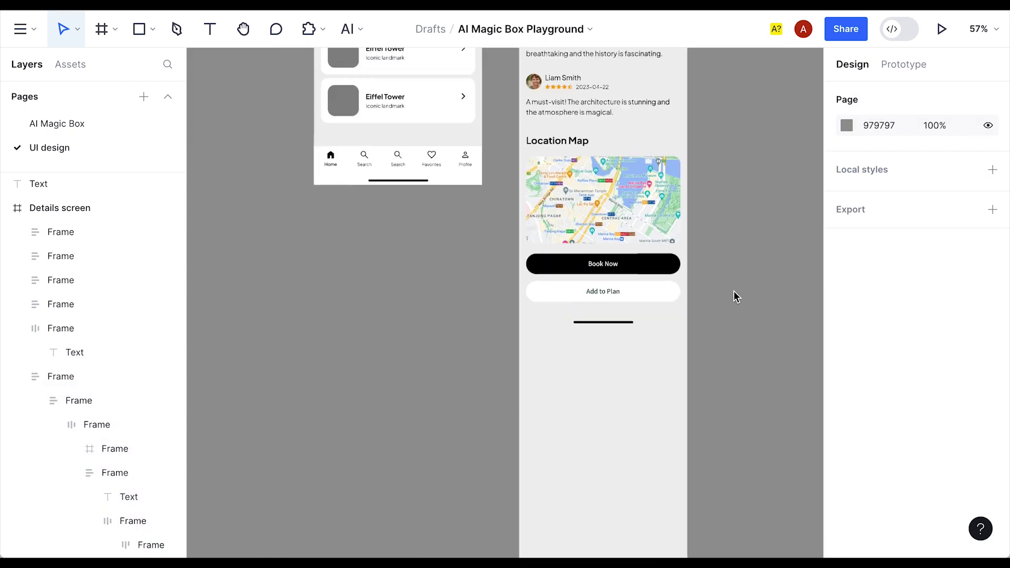
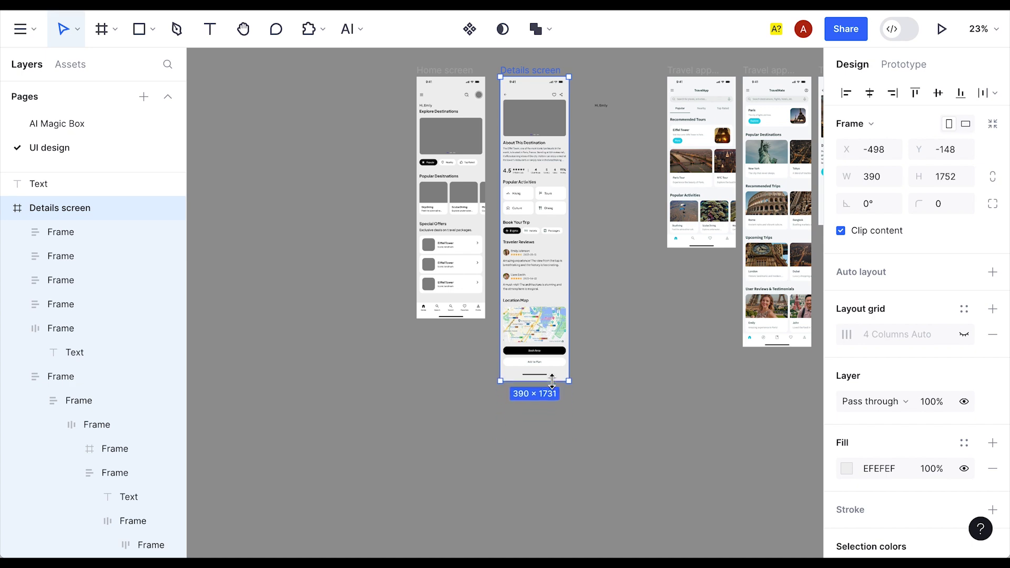
scroll(655, 303, up, 1)
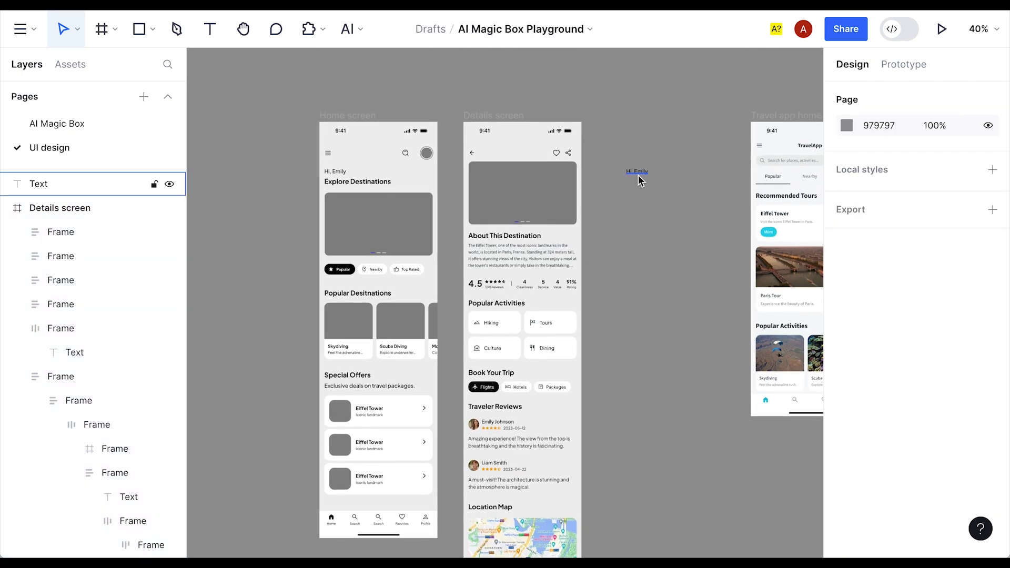
drag(612, 436, 624, 396)
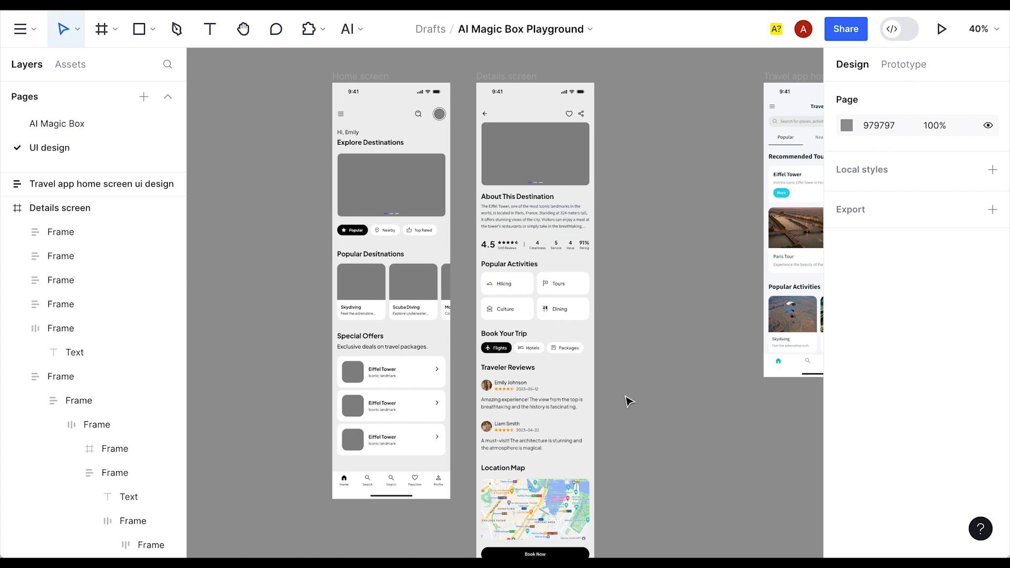
- Fill the Home screen's profile avatar with a portrait photo using the Unsplash plugin
scroll(610, 321, down, 3)
scroll(458, 221, up, 5)
click(457, 220)
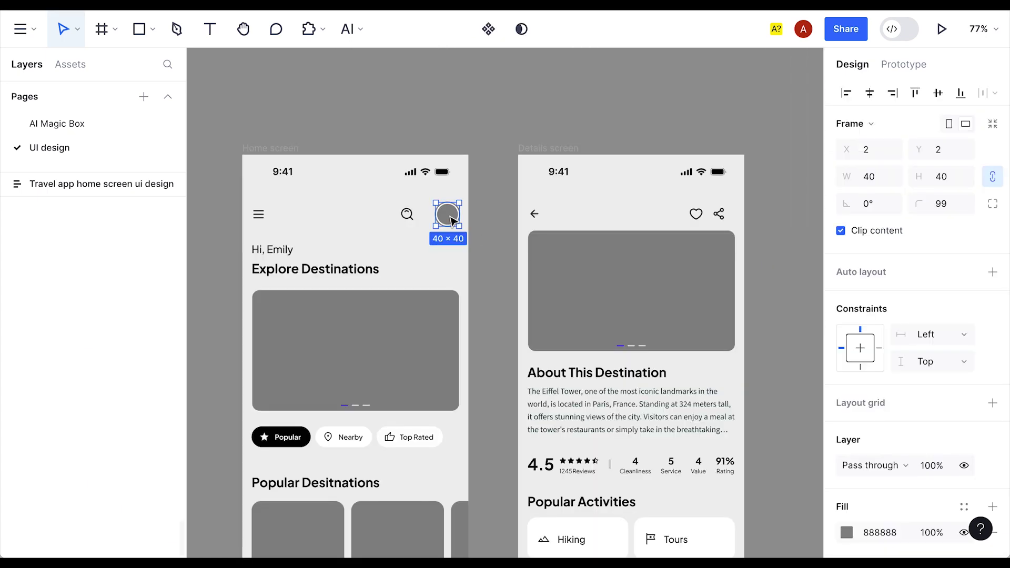
click(311, 30)
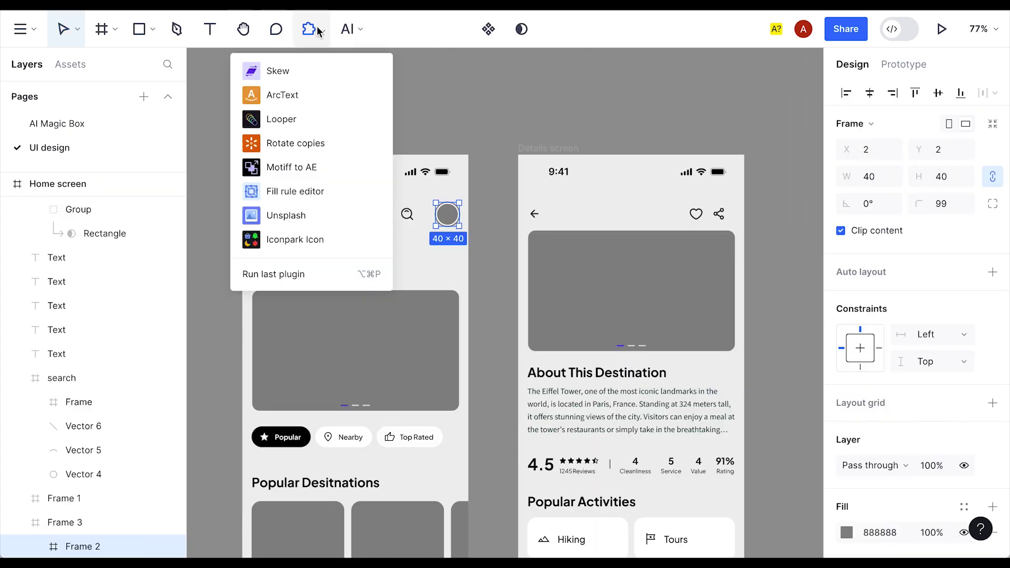
click(307, 222)
drag(366, 62, 686, 60)
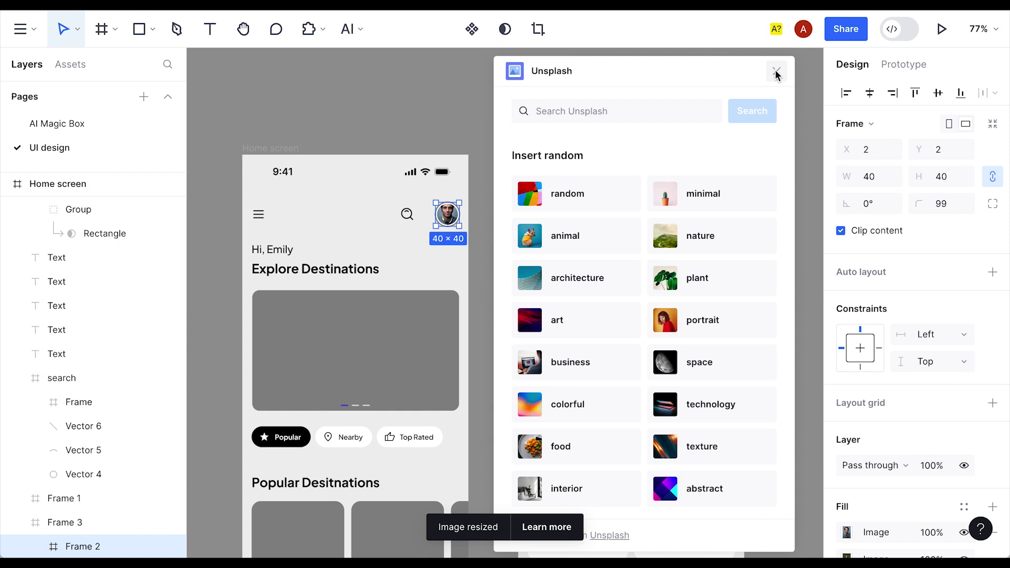
- Fill the Explore Destinations banner with an Unsplash "travel" photo of sunglasses on stacked books at a beach
click(415, 356)
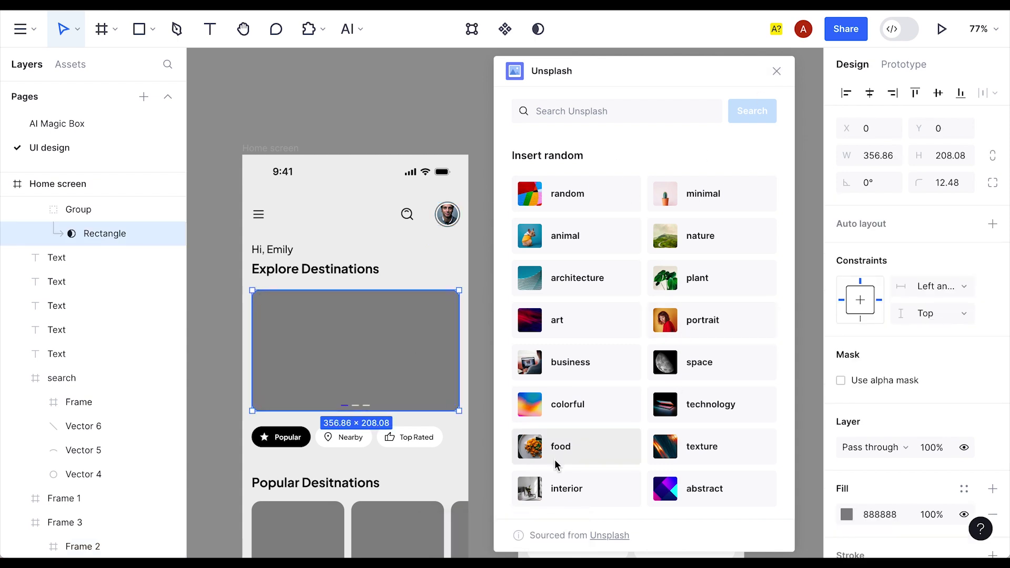
click(694, 234)
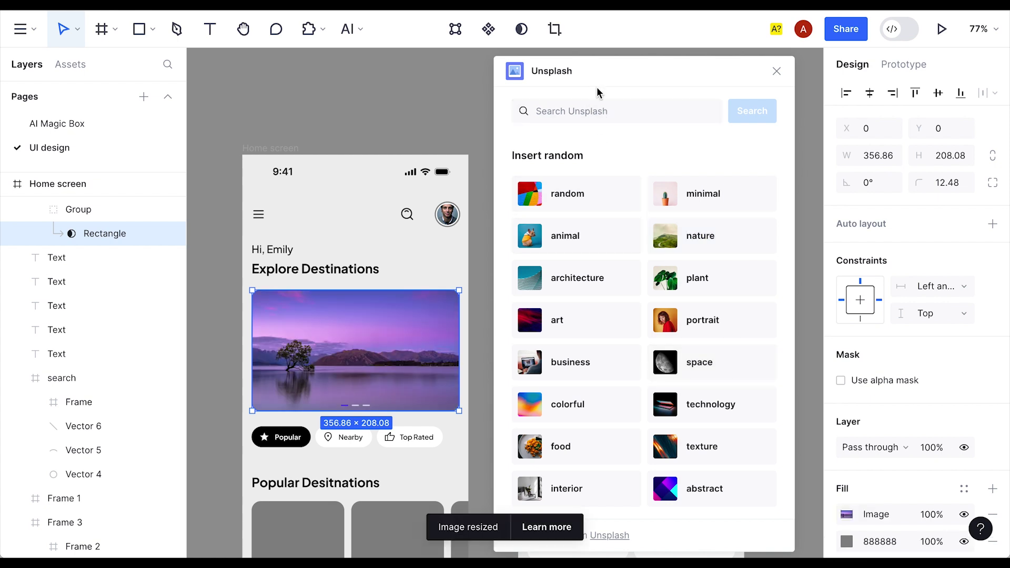
text(travel)
key(Return)
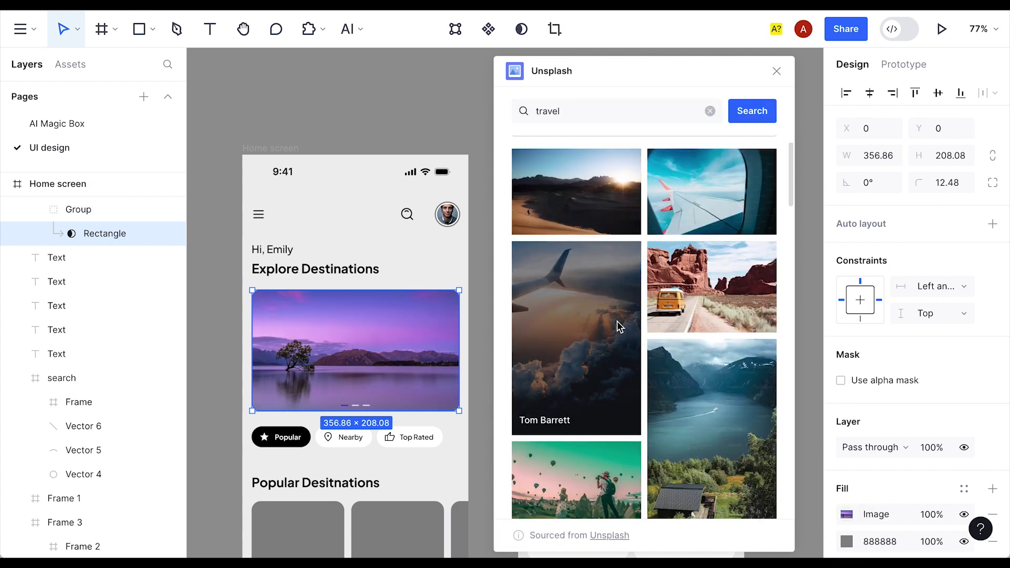
scroll(725, 347, down, 5)
scroll(724, 346, down, 12)
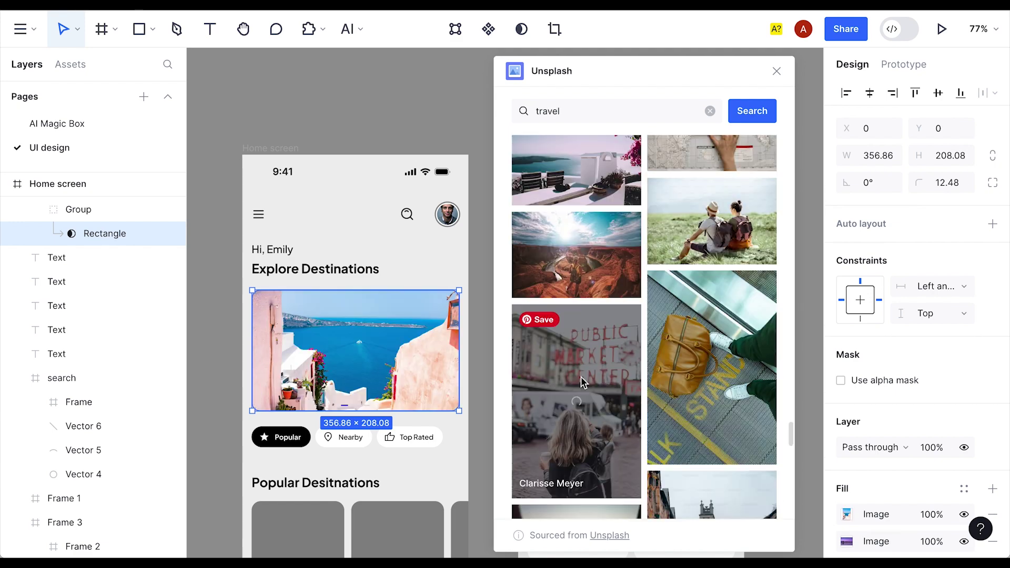
click(585, 433)
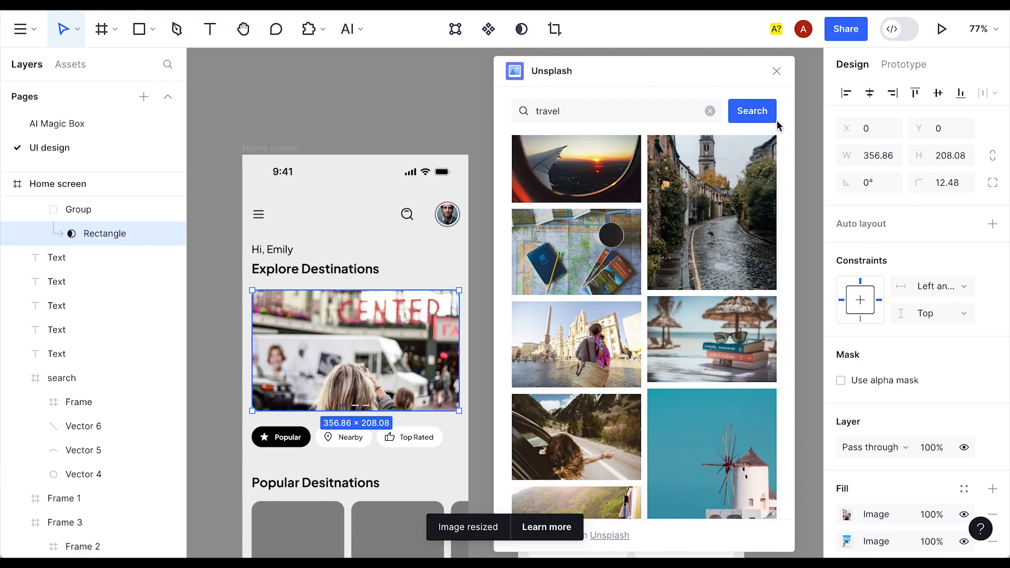
scroll(736, 337, down, 1)
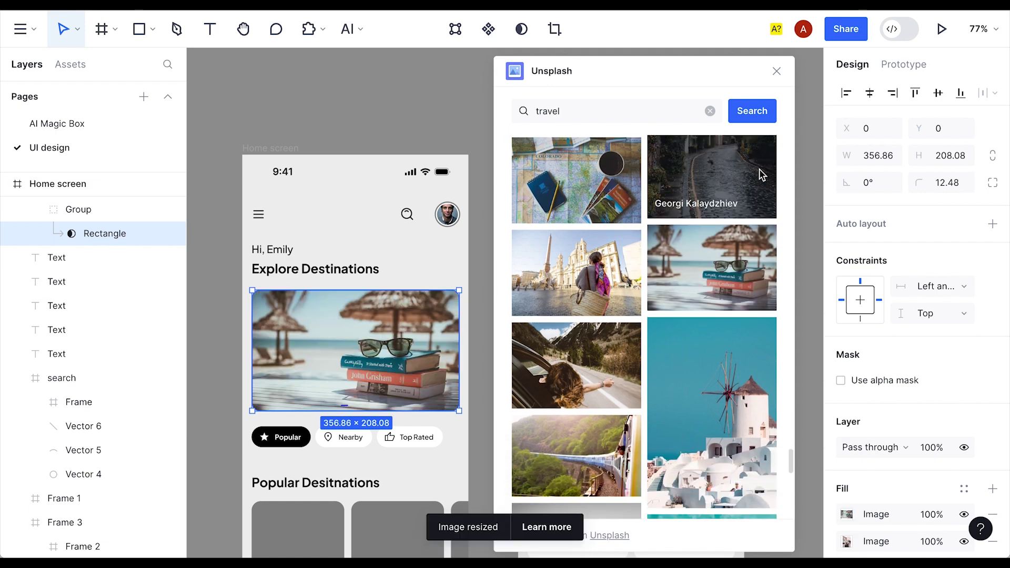
click(777, 71)
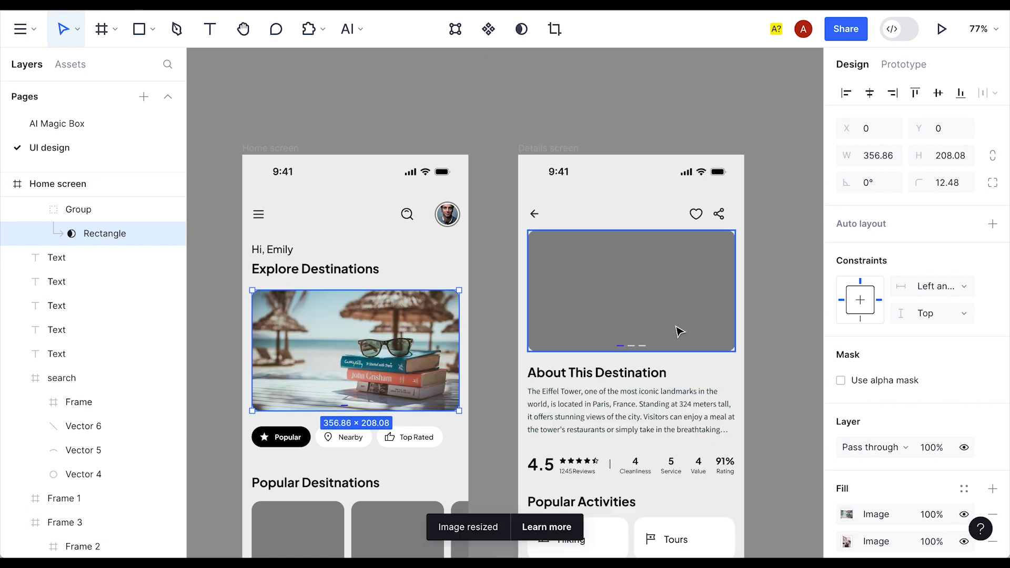
click(773, 350)
- Fill the Popular Destinations card images with random Unsplash photos, using architecture for Scuba Diving and abstract for the third card
scroll(758, 362, down, 4)
scroll(756, 363, left, 2)
click(355, 419)
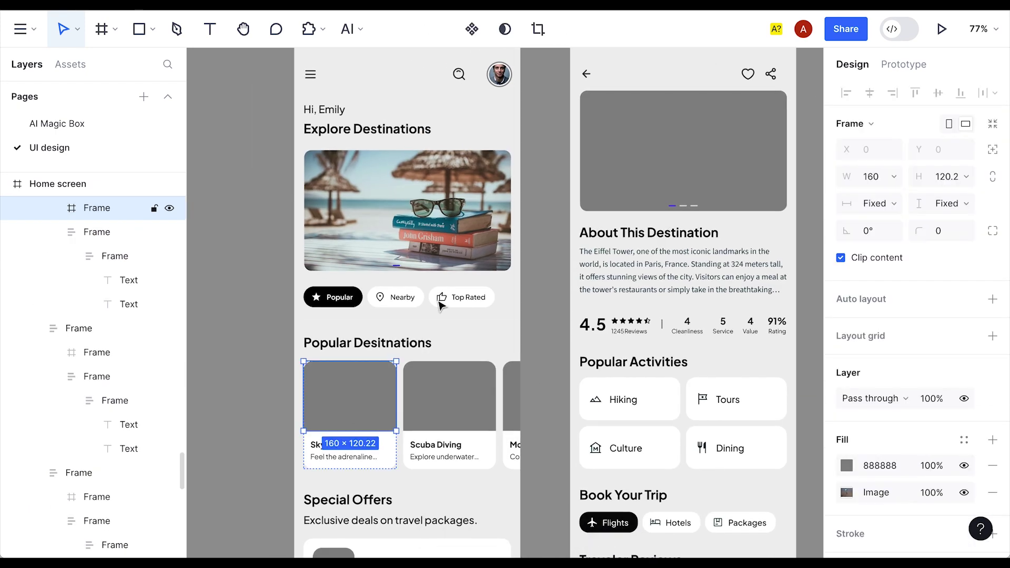
click(309, 29)
click(292, 220)
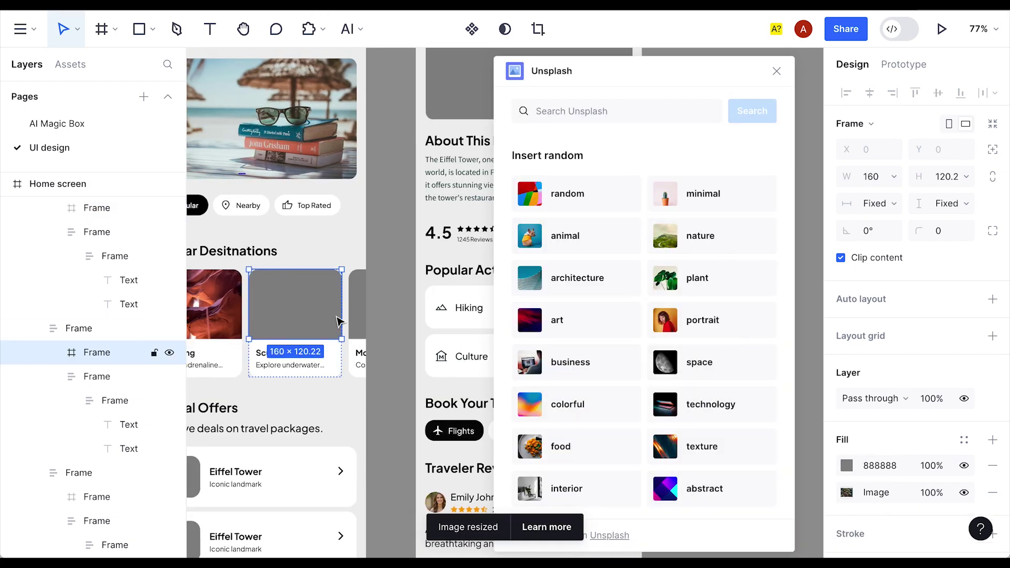
click(577, 277)
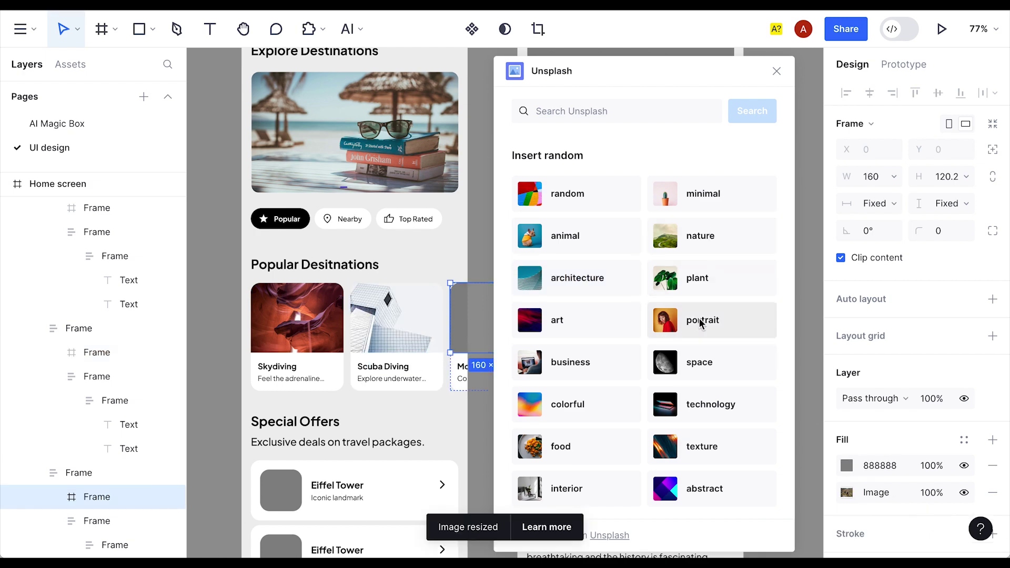
click(702, 496)
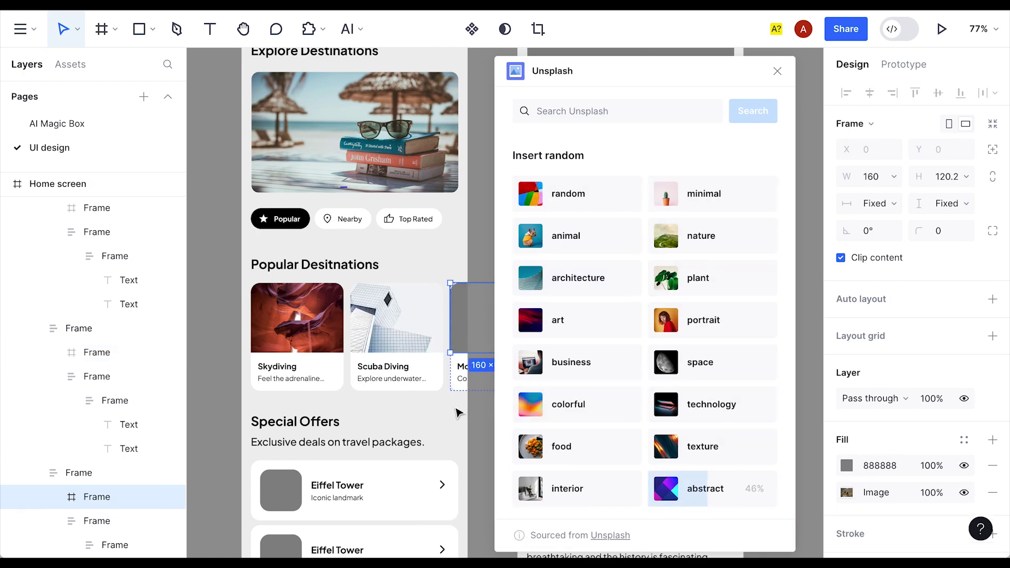
- Fill the three Special Offers thumbnails with Unsplash "travel" photos of an airplane wing, a fjord and a road
scroll(460, 412, down, 5)
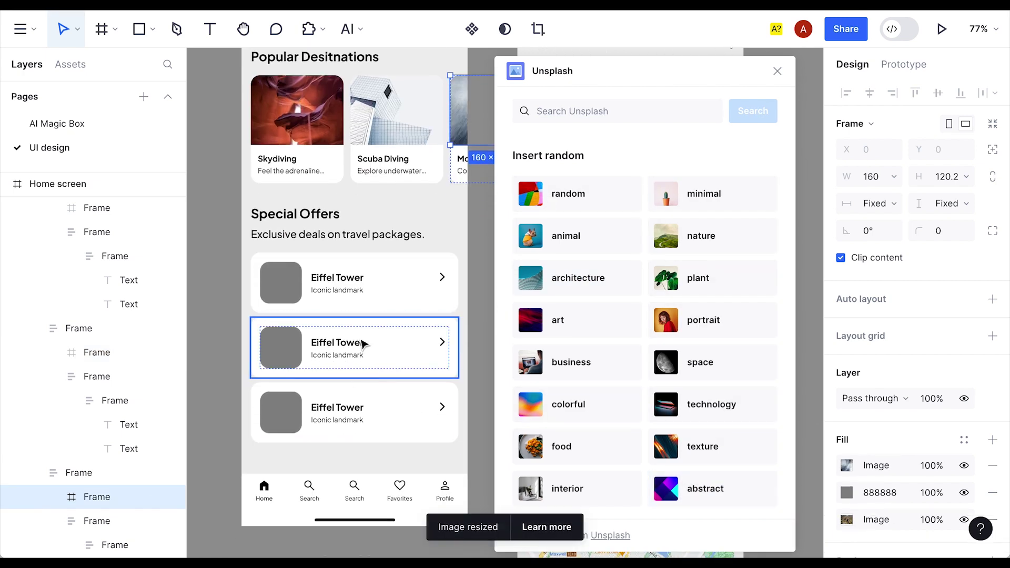
click(281, 282)
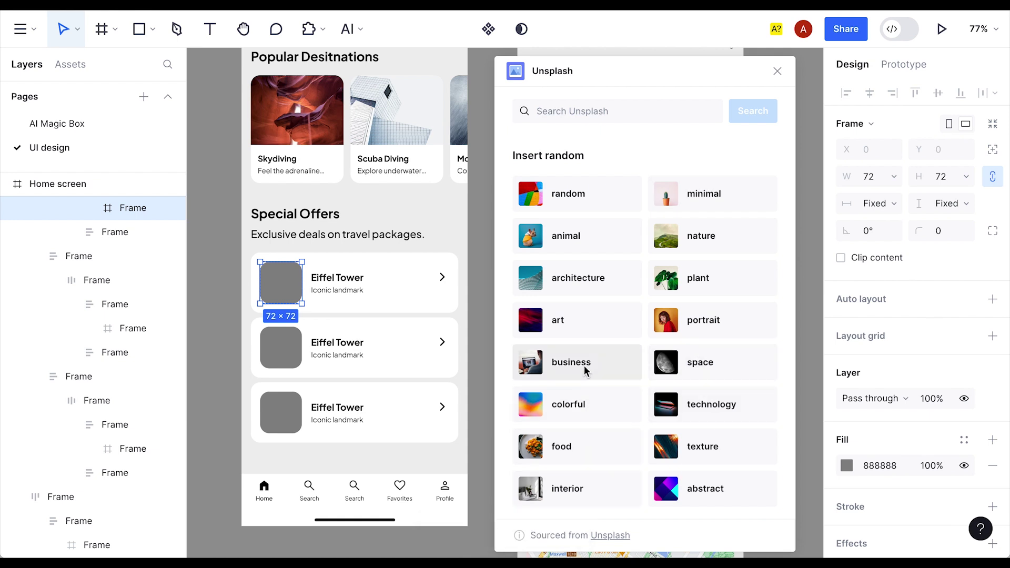
text(travel)
key(Return)
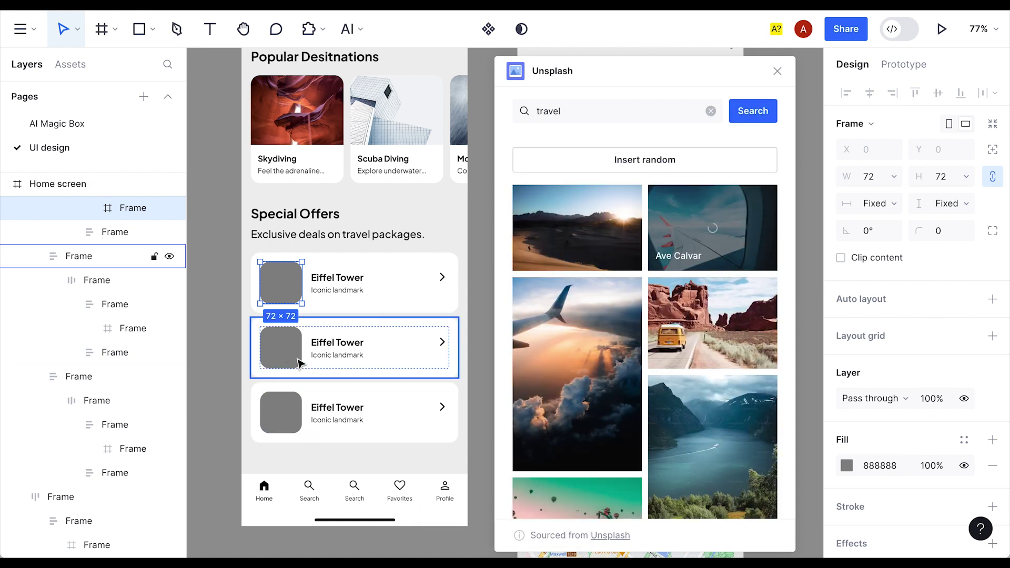
scroll(298, 363, down, 2)
click(284, 300)
click(755, 433)
click(296, 376)
scroll(607, 401, down, 10)
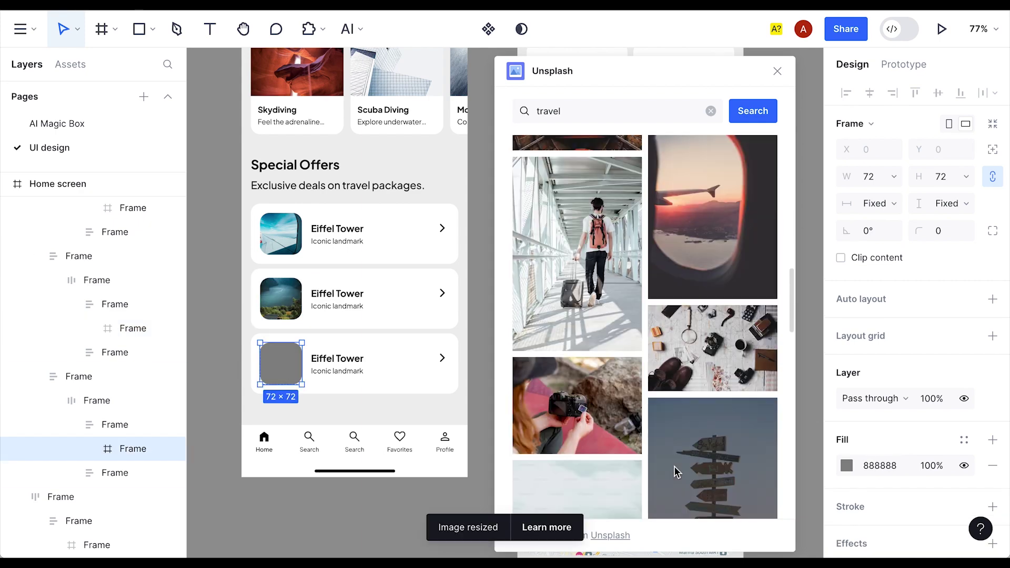
scroll(675, 472, down, 5)
scroll(586, 281, down, 10)
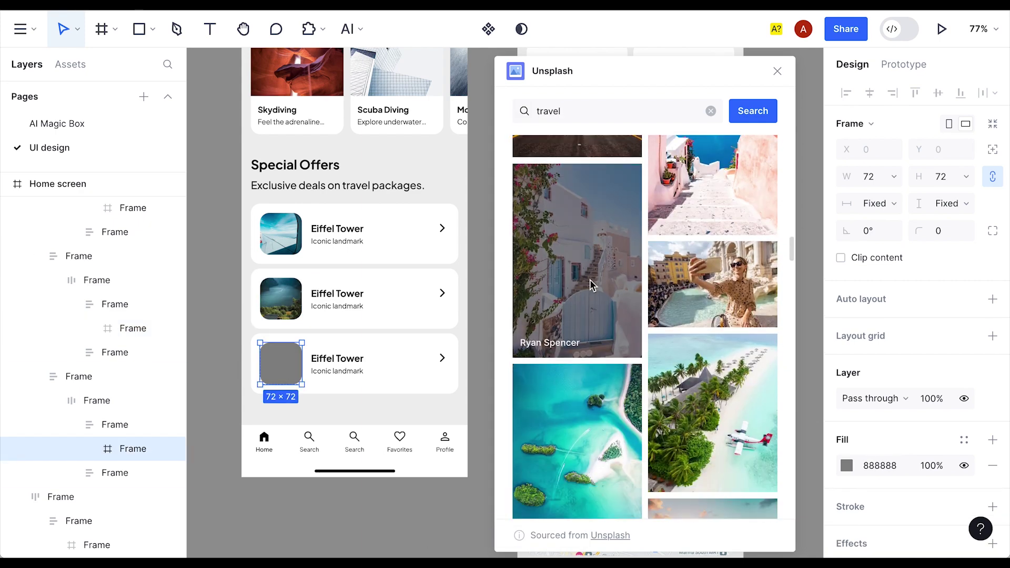
scroll(411, 348, up, 3)
- Fill the Details screen's banner with the Unsplash travel photo of white houses with blue doors and pink flowers
drag(588, 77, 223, 71)
scroll(649, 203, up, 5)
click(649, 203)
drag(307, 64, 398, 64)
click(415, 312)
click(292, 361)
scroll(292, 376, up, 2)
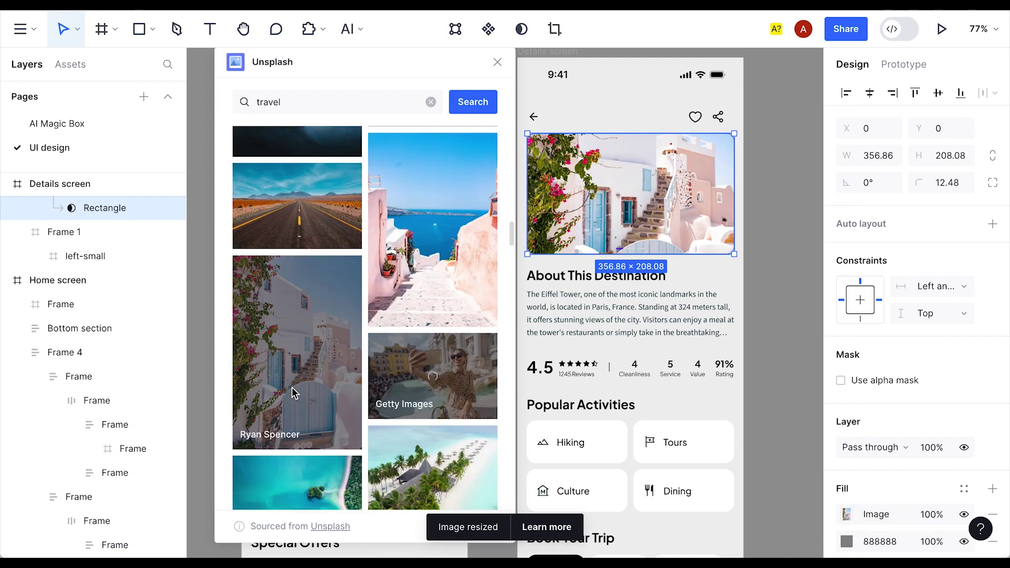
click(497, 61)
click(772, 289)
scroll(788, 286, down, 10)
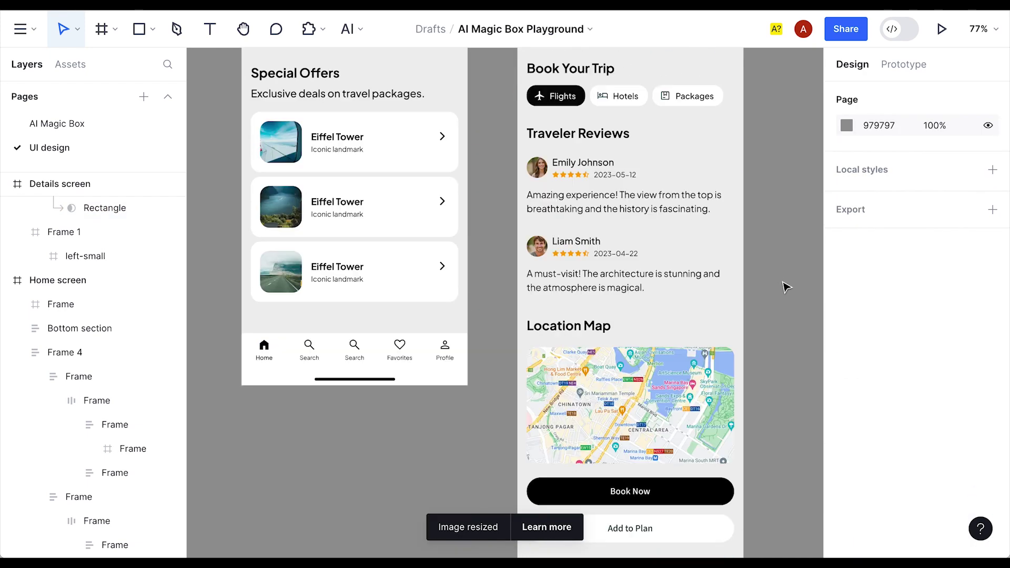
scroll(789, 289, up, 8)
scroll(762, 305, up, 1)
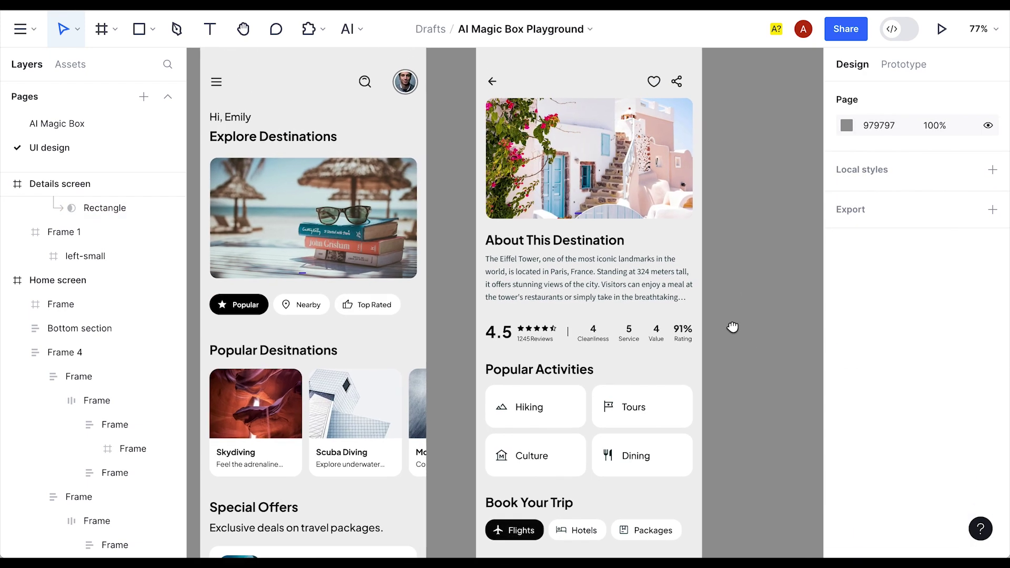
scroll(747, 263, down, 5)
scroll(531, 253, up, 3)
scroll(517, 206, up, 4)
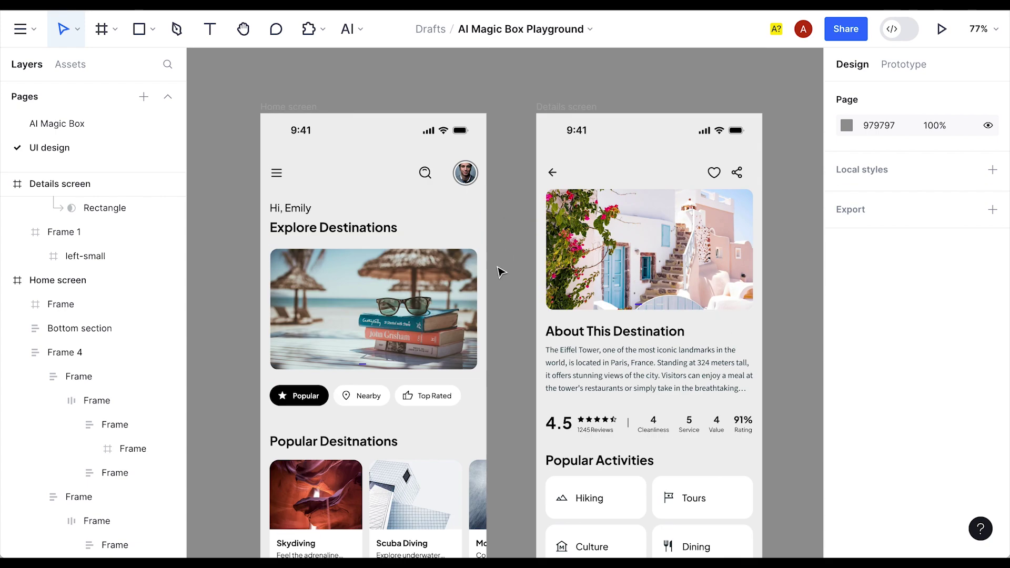
scroll(500, 272, left, 5)
scroll(343, 264, down, 4)
scroll(343, 264, right, 4)
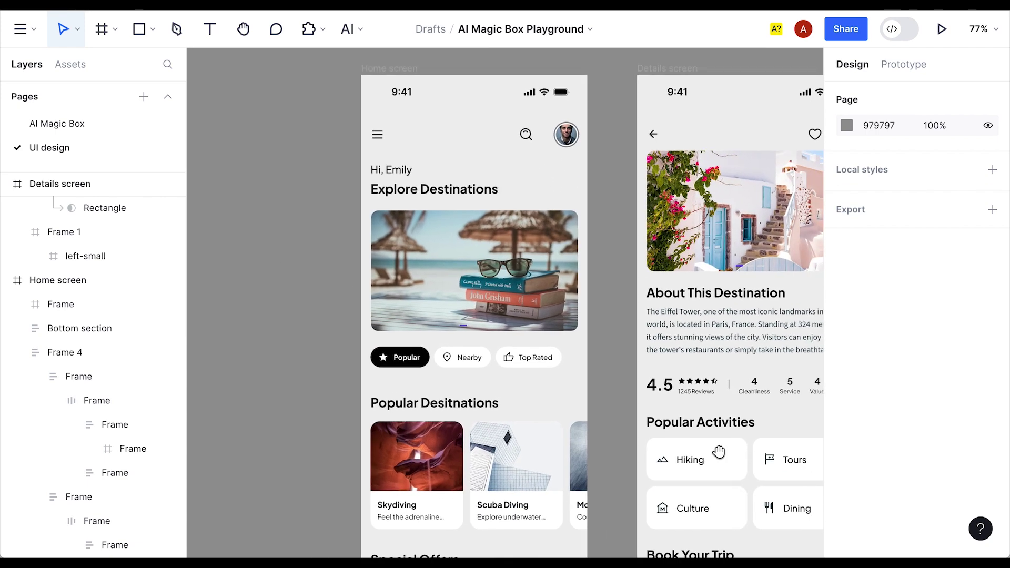
scroll(465, 265, left, 5)
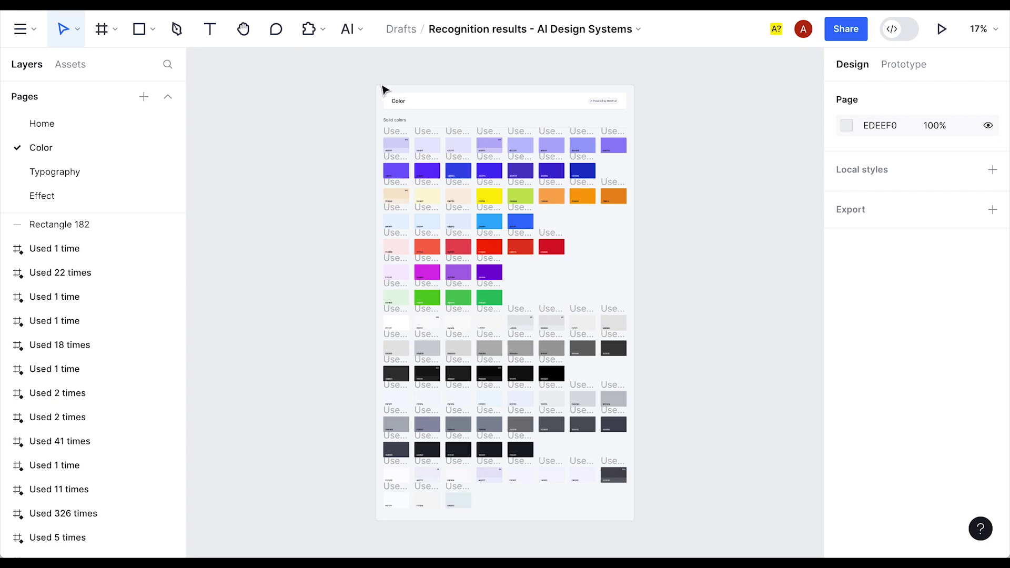
- Copy the solid color swatches from the Recognition results - AI Design Systems file and paste them beside the Home screen
drag(335, 118, 705, 494)
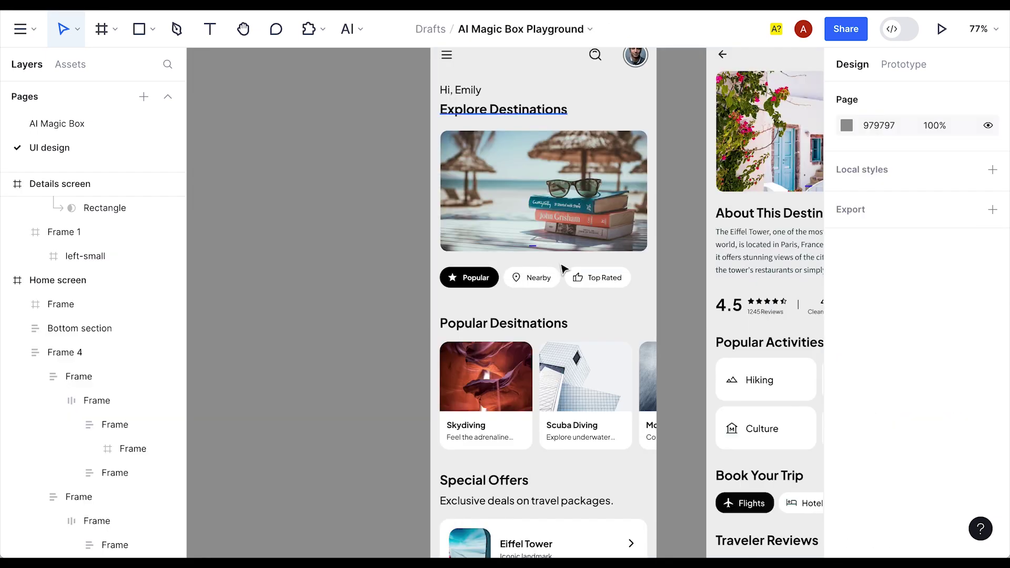
scroll(546, 342, left, 5)
right_click(356, 226)
click(357, 230)
- Set the Home screen's background fill to the light lavender F4F3FE sampled from the pasted swatches
scroll(657, 199, down, 5)
click(657, 200)
scroll(632, 361, down, 5)
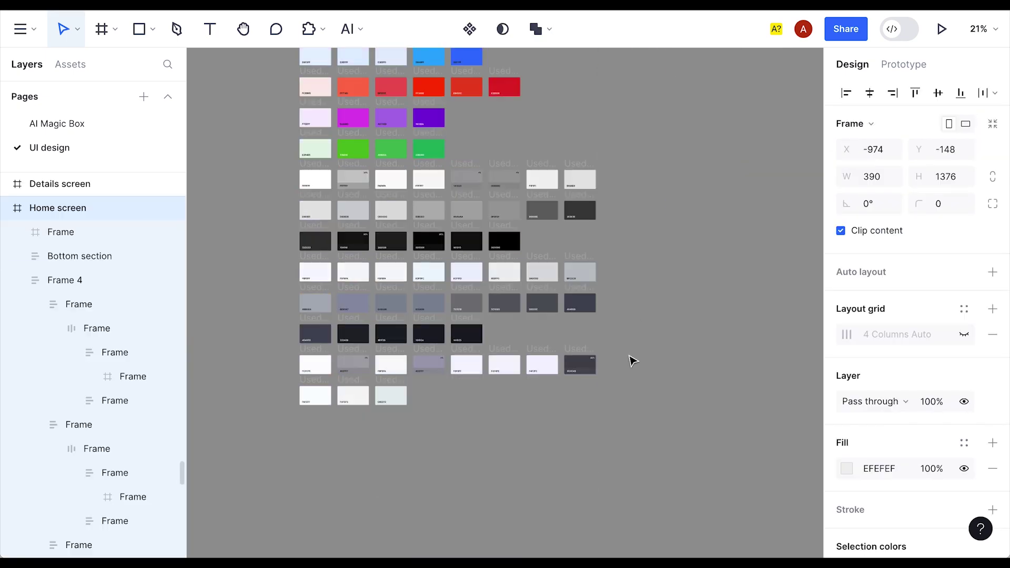
scroll(568, 377, up, 3)
click(537, 332)
scroll(579, 295, down, 5)
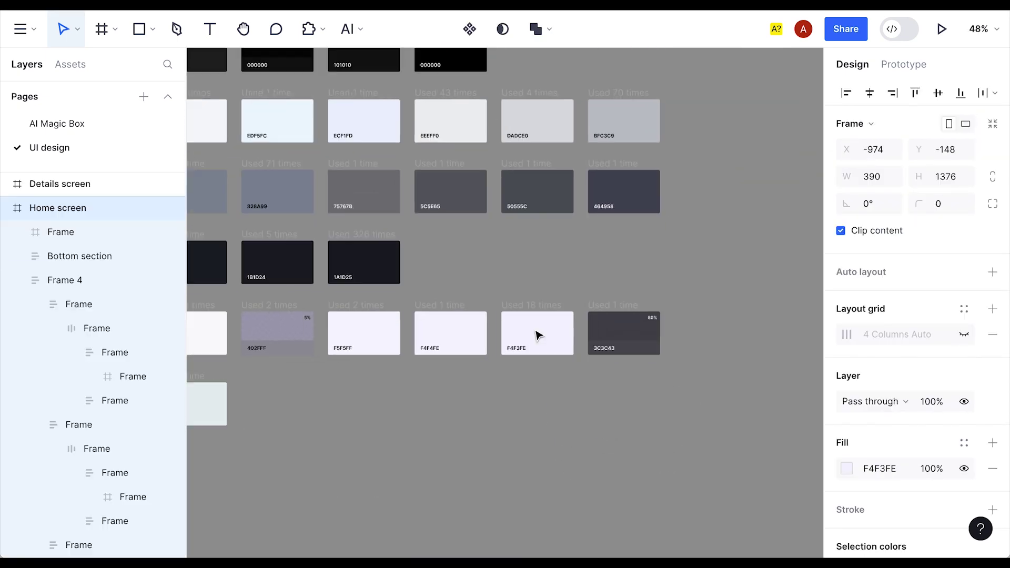
scroll(507, 365, up, 5)
click(462, 385)
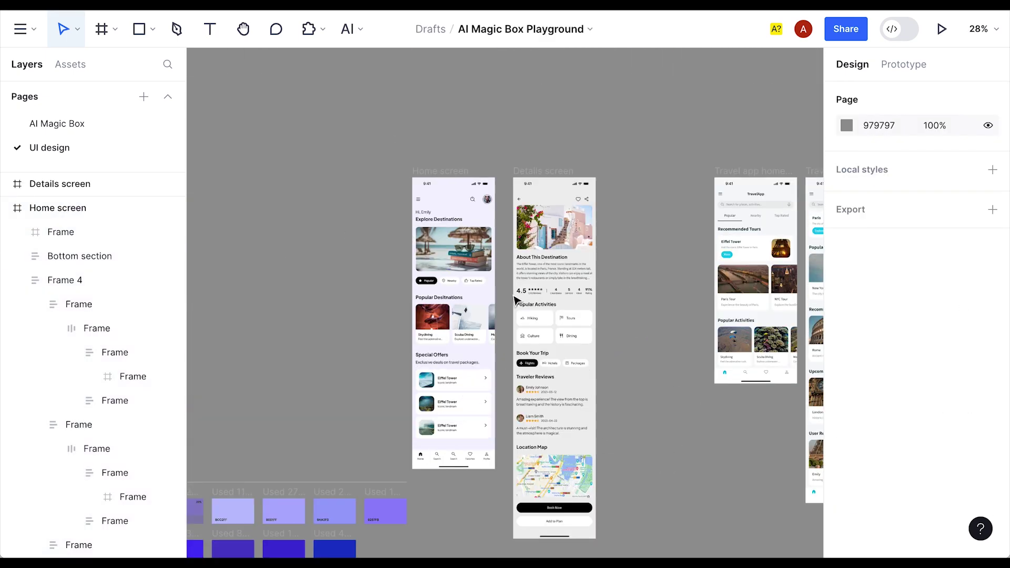
- Match the Details screen's background fill to the Home screen's F4F3FE
click(553, 191)
key(i)
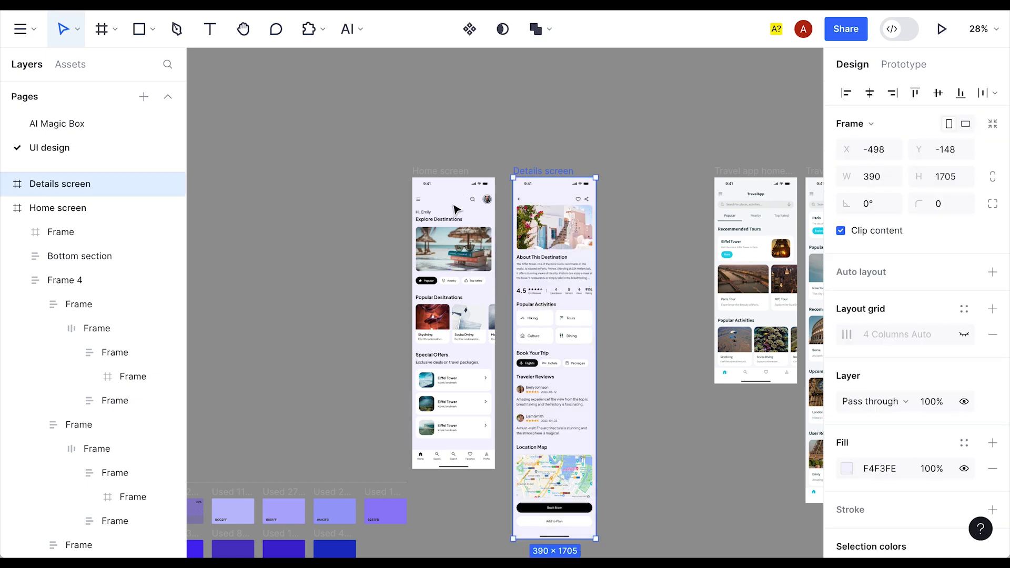
click(621, 306)
- Fill the Popular chip on the Home screen with the green 45B955 sampled from the pasted swatches
scroll(642, 405, up, 3)
drag(277, 284, 435, 304)
ctrl+click(475, 234)
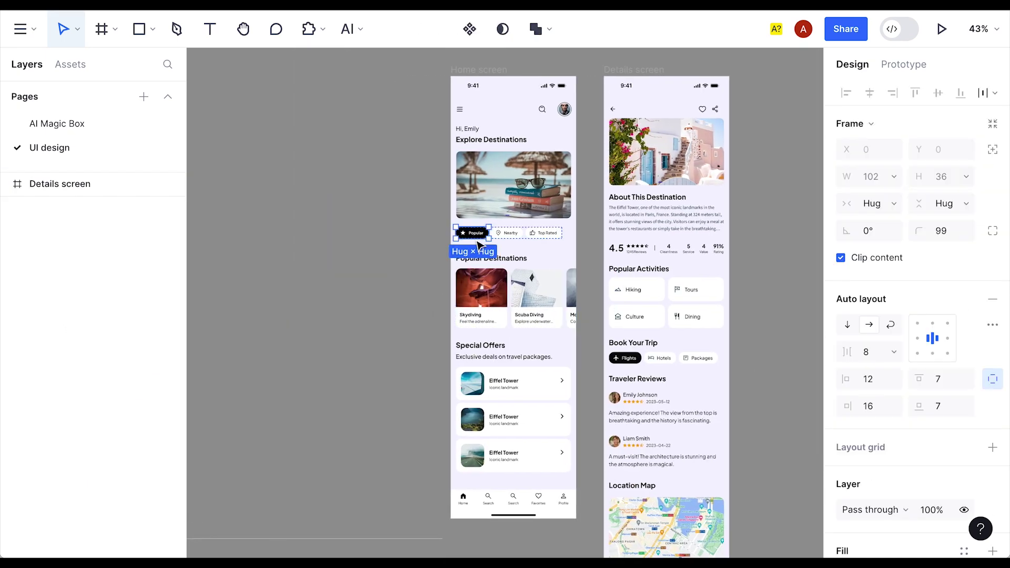
scroll(472, 303, down, 2)
scroll(472, 304, down, 10)
scroll(473, 303, left, 7)
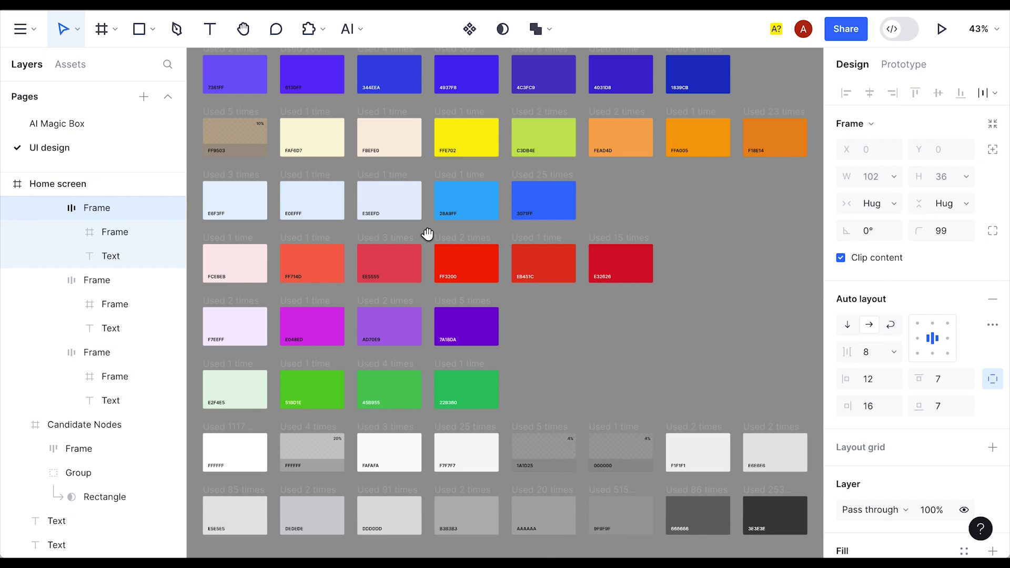
scroll(474, 327, down, 1)
key(i)
scroll(487, 330, down, 6)
scroll(487, 330, up, 5)
scroll(550, 356, up, 4)
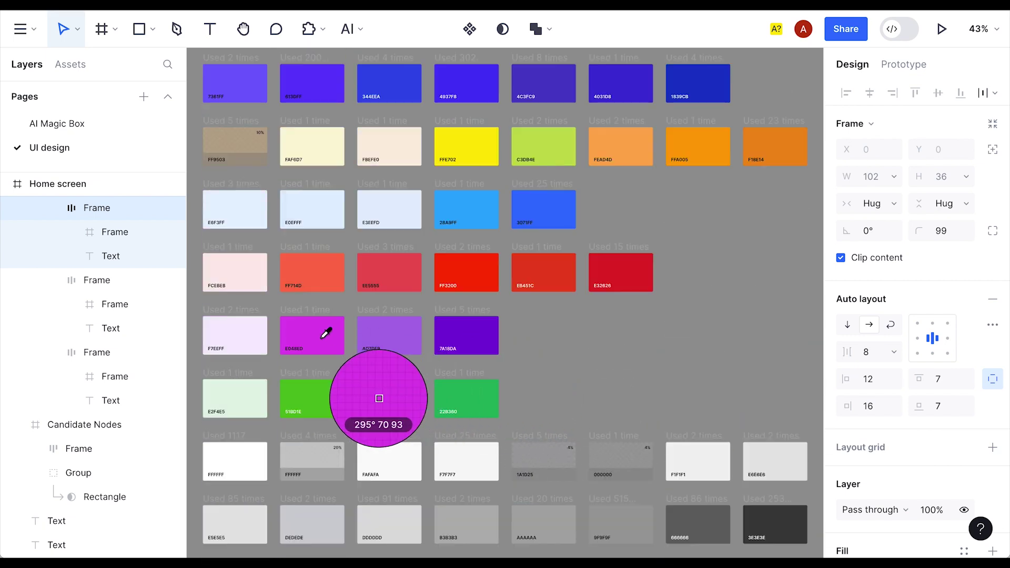
scroll(510, 316, up, 1)
click(554, 229)
scroll(622, 339, up, 10)
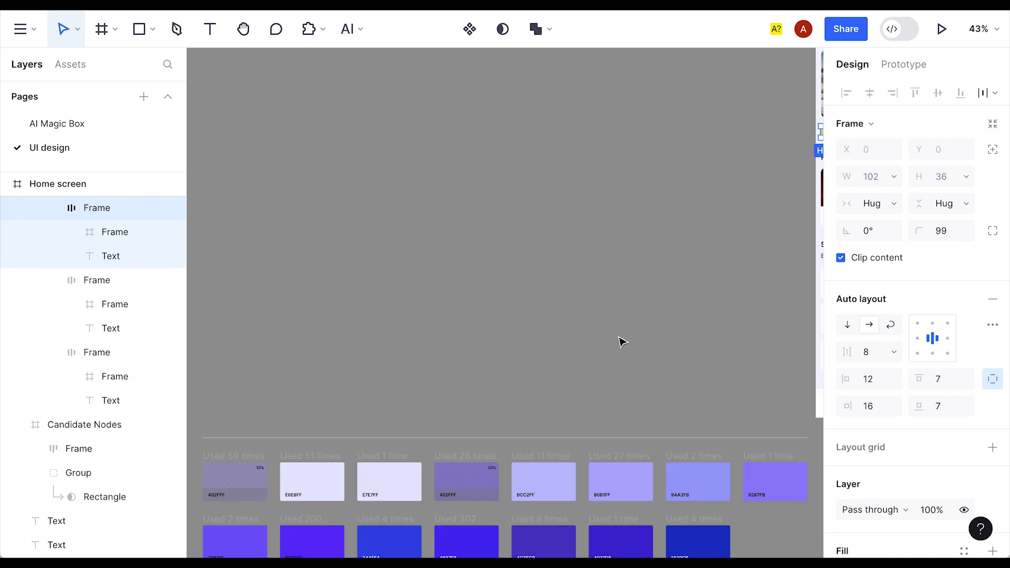
drag(681, 288, 409, 325)
scroll(276, 247, down, 5)
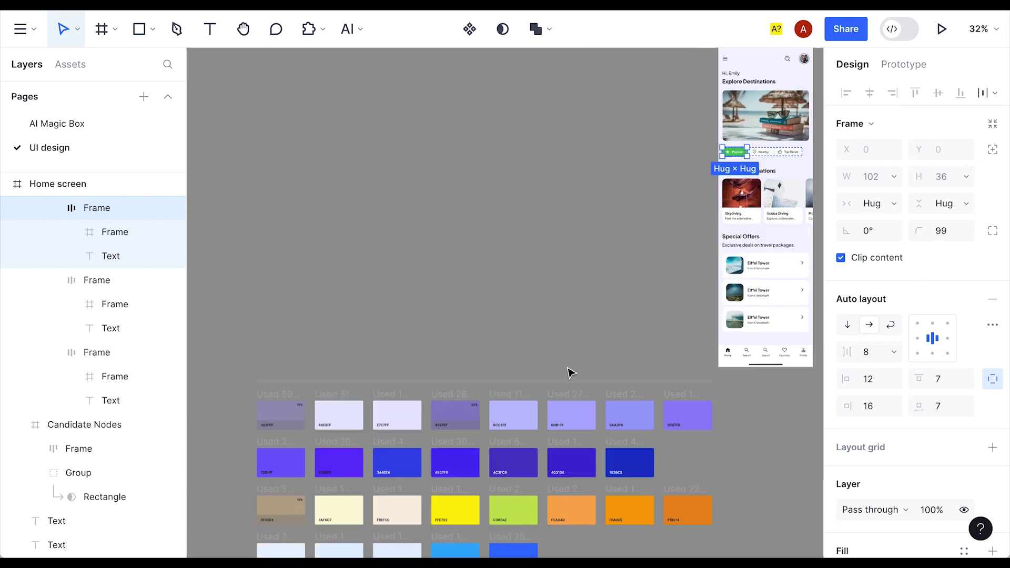
click(559, 319)
- Recolor the Home item in the bottom navigation with the green sampled from the Popular chip
drag(649, 292, 467, 268)
scroll(468, 271, up, 1)
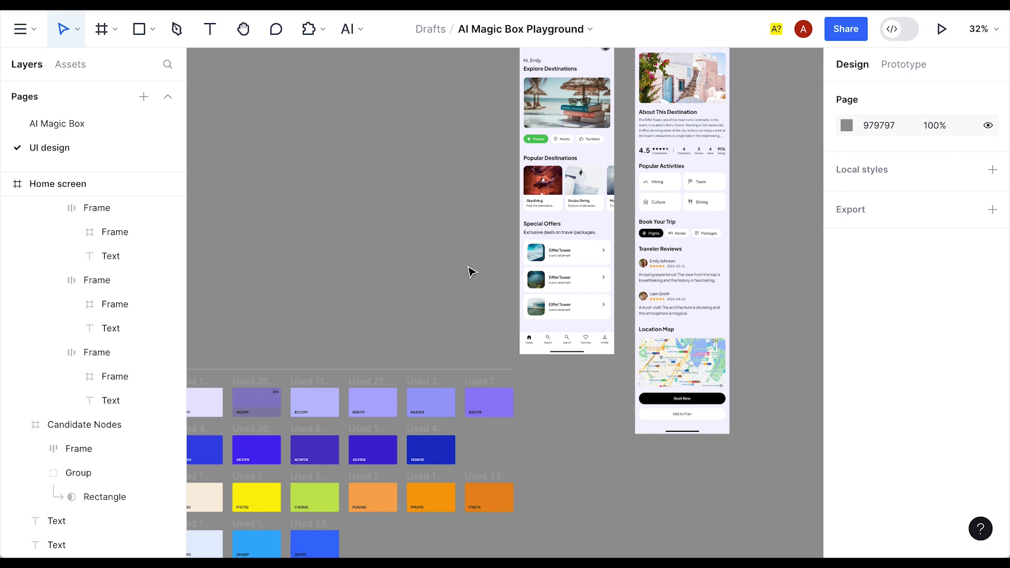
scroll(472, 275, up, 3)
scroll(684, 344, right, 2)
scroll(573, 344, up, 3)
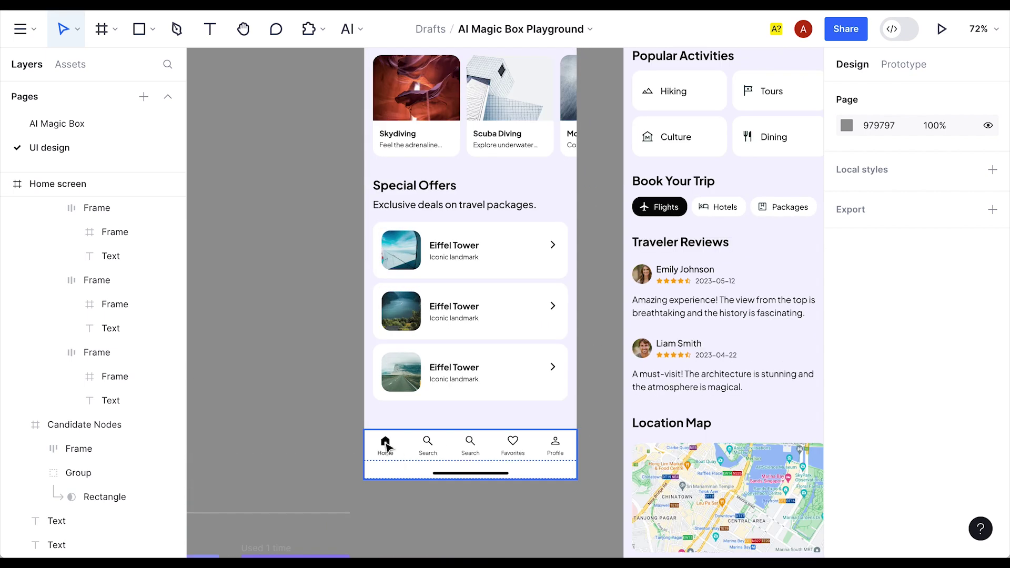
click(389, 450)
double_click(390, 449)
scroll(332, 267, down, 3)
scroll(331, 266, up, 3)
scroll(925, 368, down, 5)
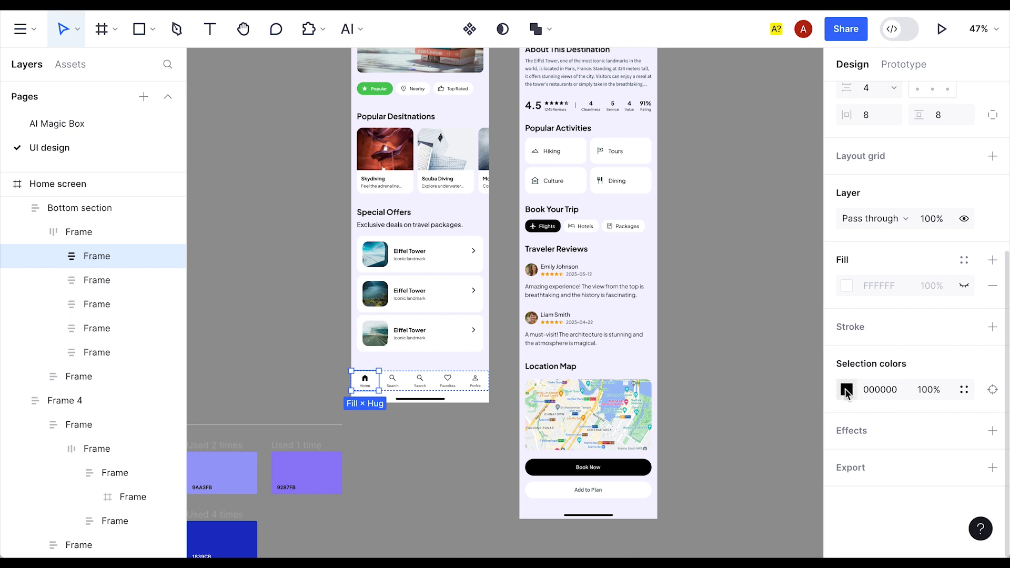
click(847, 390)
click(667, 484)
click(386, 85)
click(266, 318)
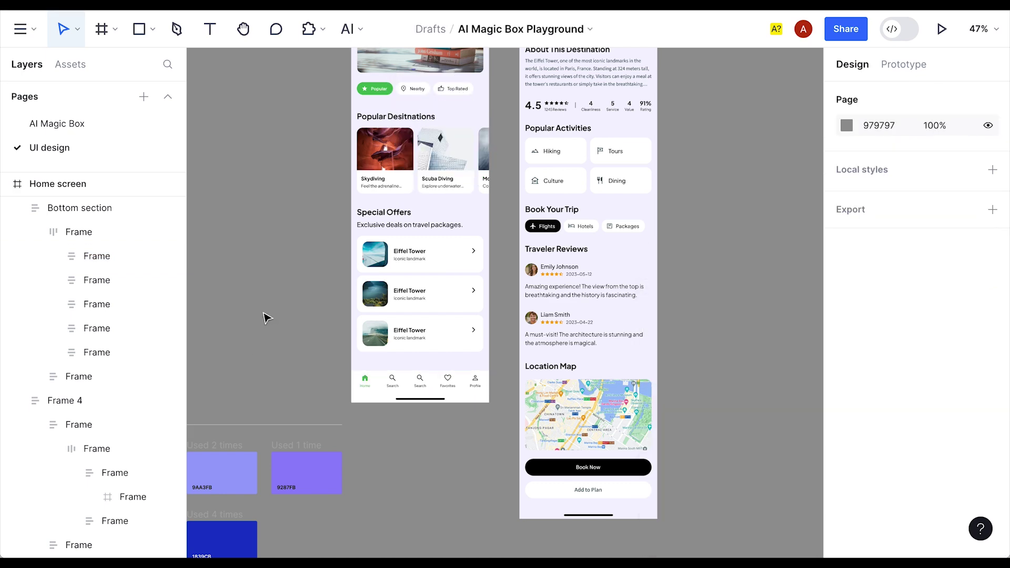
- Fill the Flights chip on the Details screen with the Popular chip's green, 45B955
scroll(266, 318, up, 3)
scroll(559, 305, down, 2)
scroll(559, 310, right, 2)
scroll(568, 327, up, 1)
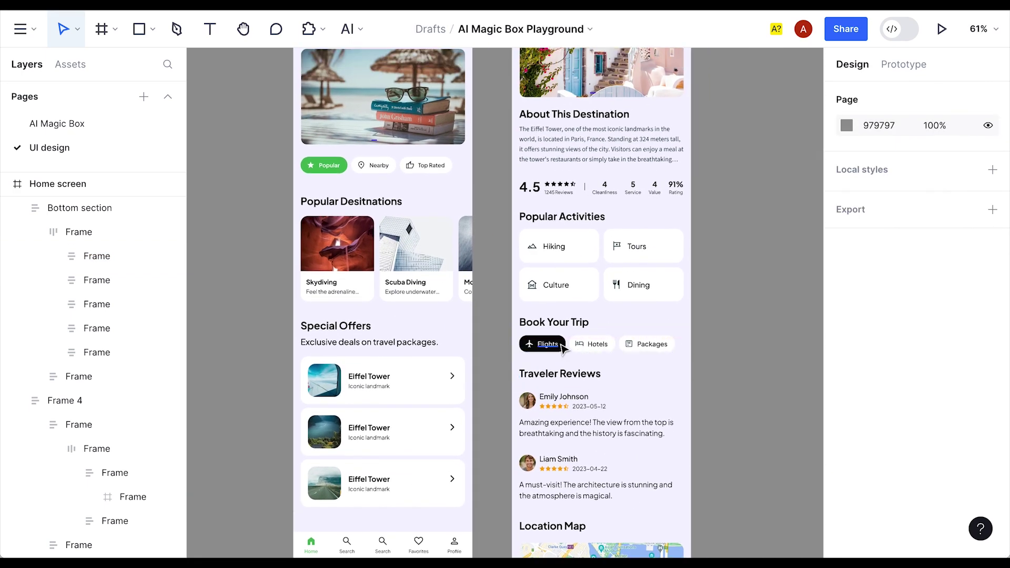
click(566, 345)
key(i)
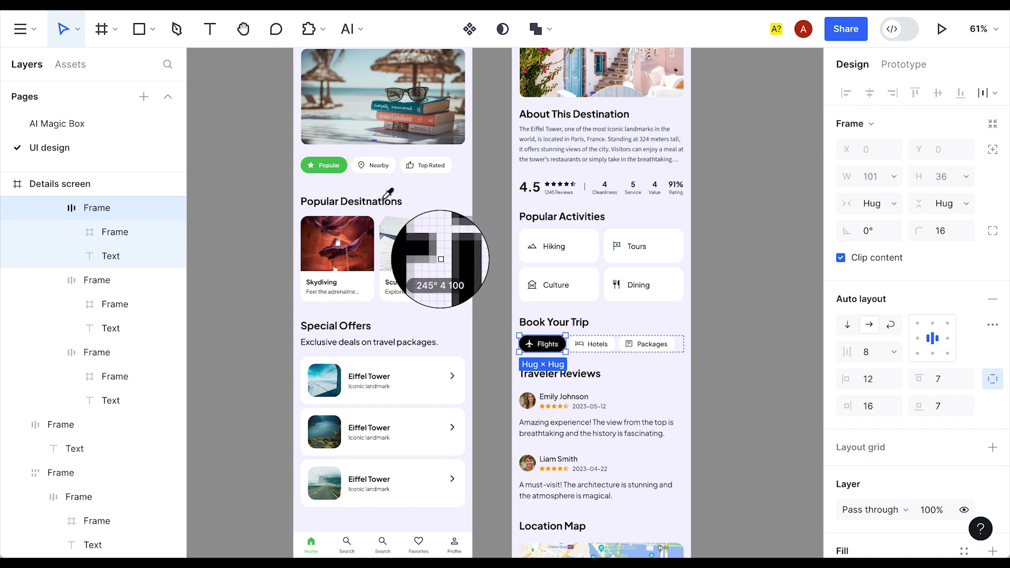
click(336, 160)
scroll(695, 245, down, 3)
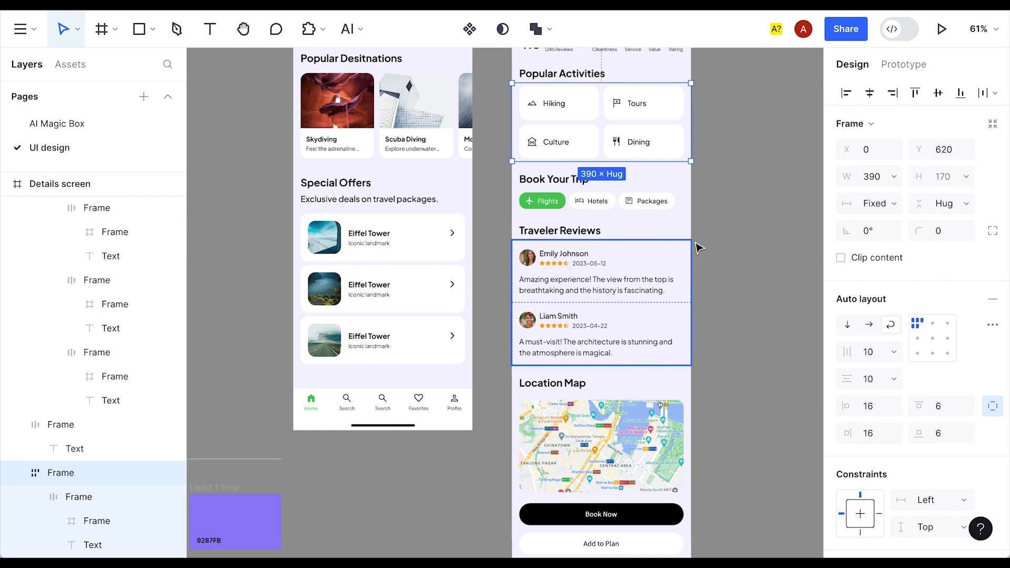
click(748, 320)
- Set the Book Now button's fill on the Details screen to the purple-blue 4937F8 sampled from the swatches
click(655, 502)
scroll(451, 451, down, 3)
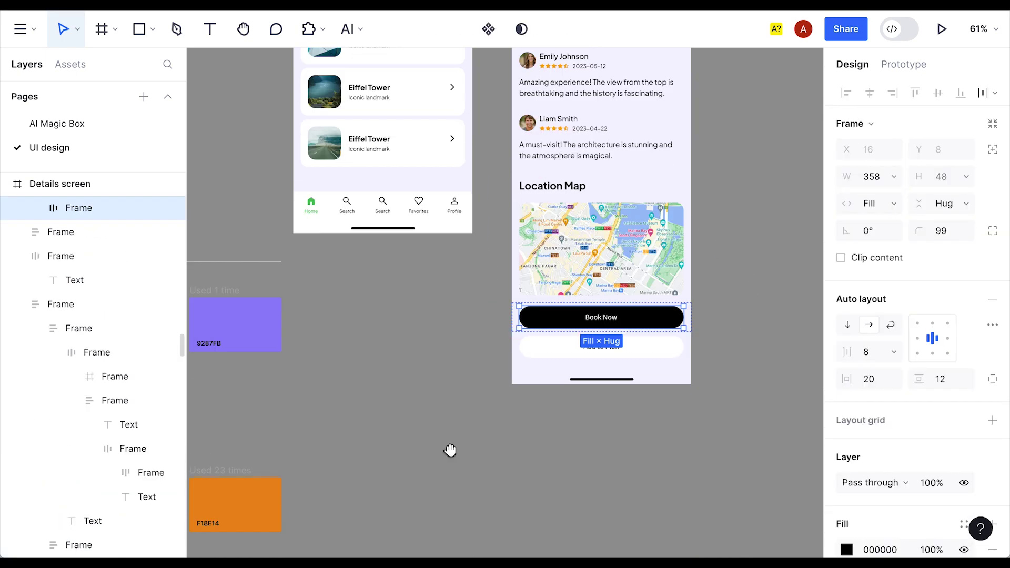
scroll(657, 424, left, 5)
scroll(662, 423, left, 2)
scroll(668, 422, down, 4)
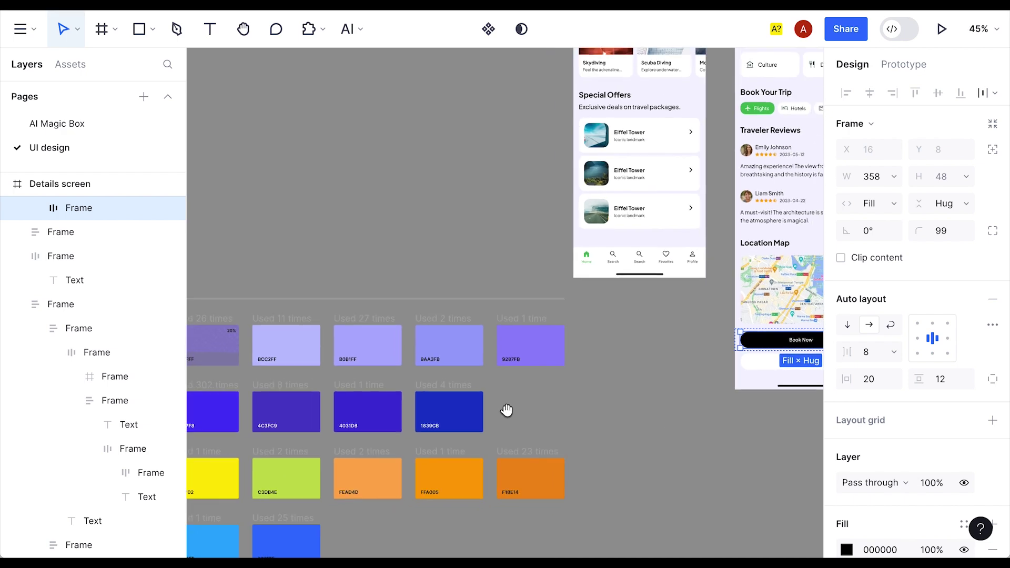
key(i)
click(419, 380)
- Examine the pasted swatches for accent colors and compare them with both recolored screens
scroll(419, 379, down, 2)
drag(355, 406, 401, 236)
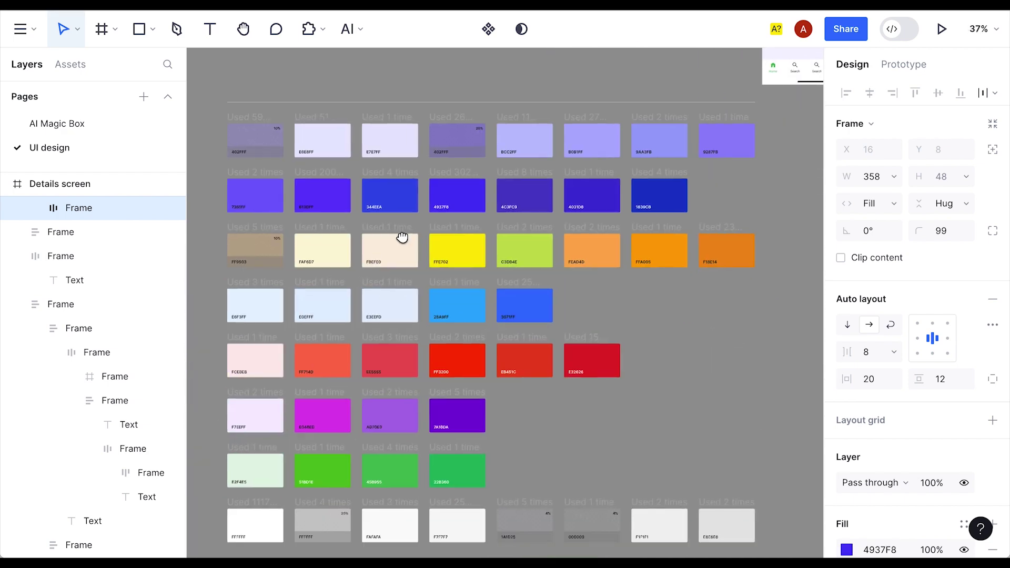
drag(448, 358, 491, 234)
drag(604, 329, 580, 367)
scroll(579, 366, up, 5)
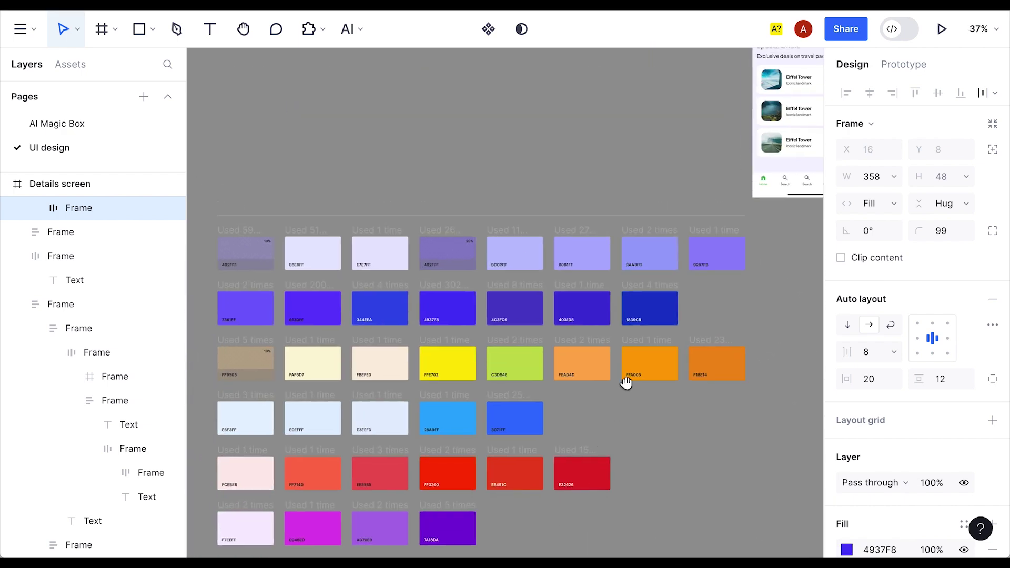
scroll(626, 384, right, 5)
click(456, 442)
scroll(459, 441, up, 2)
scroll(591, 483, left, 4)
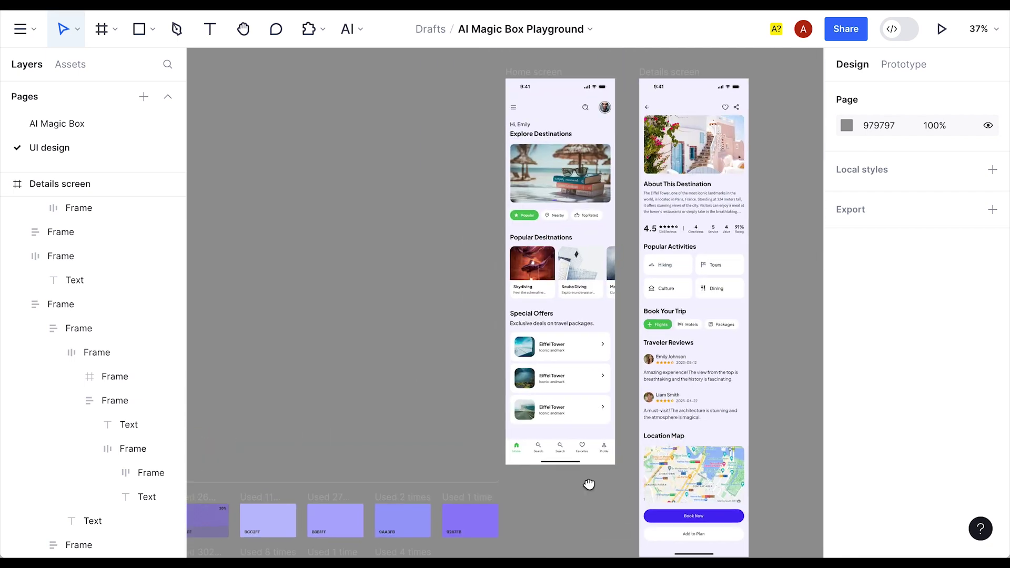
- Set the Flights chip's fill on the Details screen to 4937F8, sampled from the swatches
scroll(684, 368, left, 3)
click(728, 253)
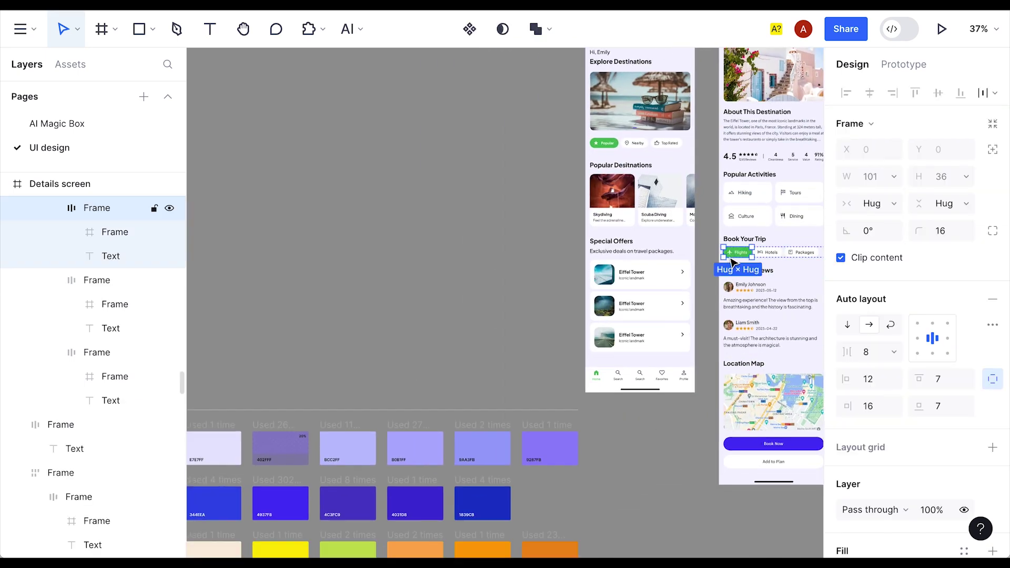
scroll(871, 324, down, 4)
click(847, 352)
scroll(493, 374, down, 4)
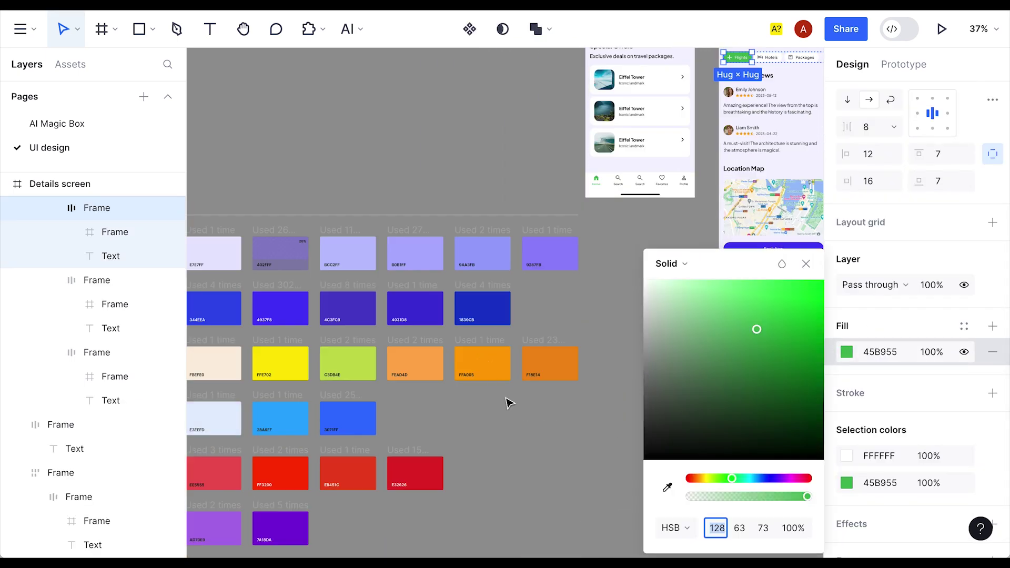
click(285, 308)
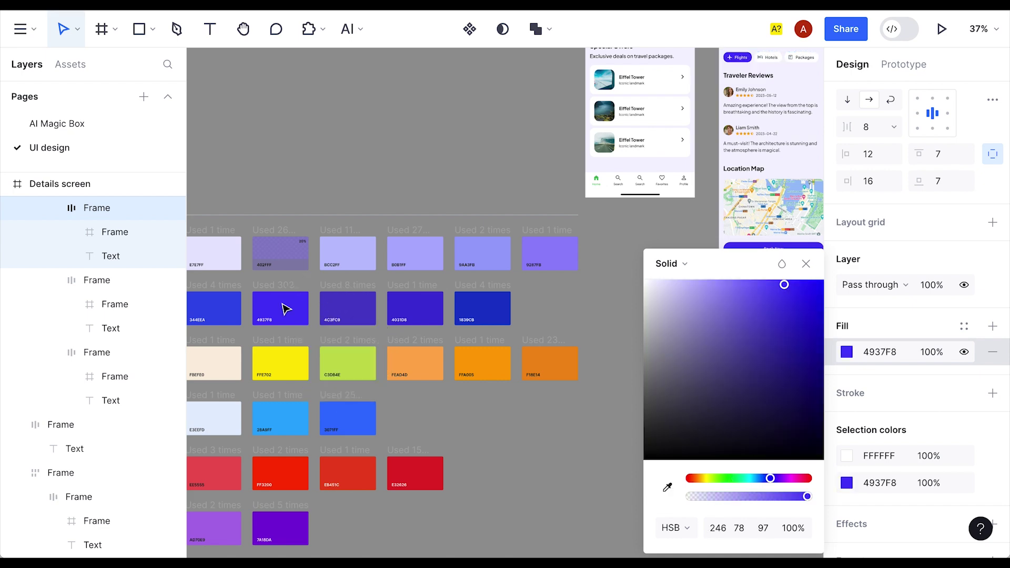
scroll(482, 255, up, 1)
click(469, 219)
- Match the Popular chip's fill on the Home screen to the purple-blue of the Flights chip
drag(482, 160, 281, 359)
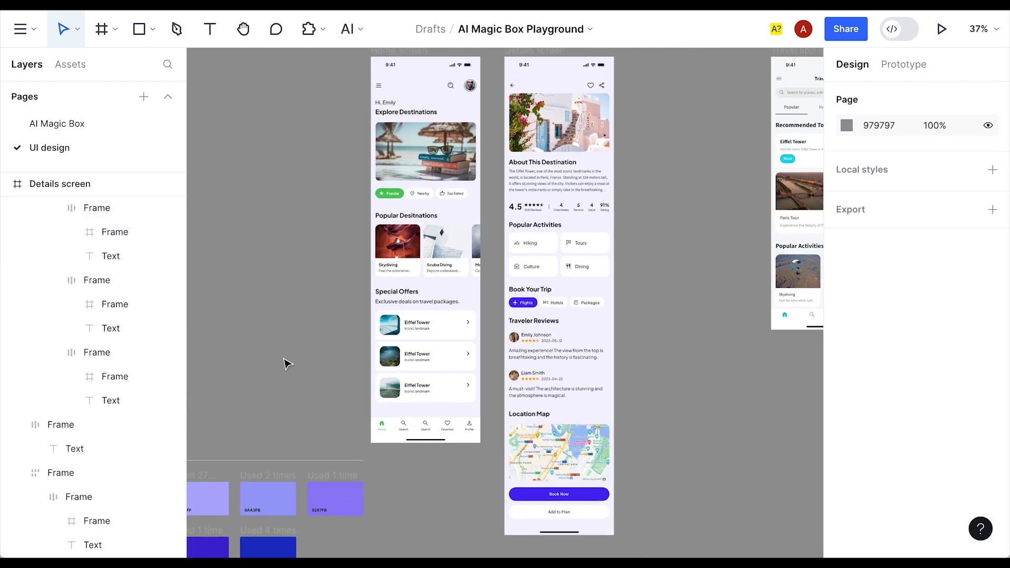
scroll(423, 253, up, 1)
click(403, 194)
key(i)
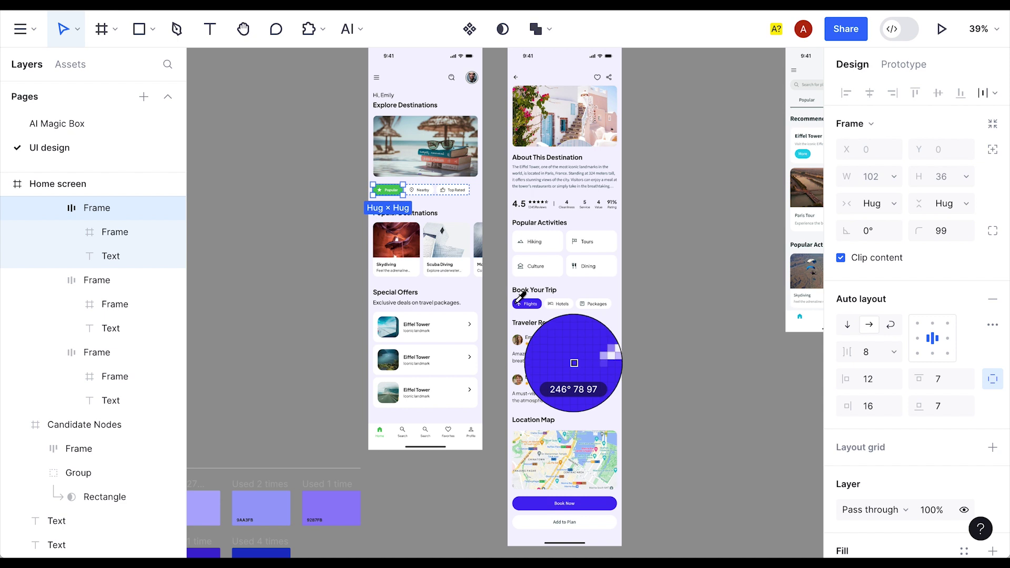
click(518, 300)
click(675, 311)
- Recolor the Home item in the bottom navigation with the purple-blue sampled from the Book Now button
scroll(673, 307, down, 2)
double_click(379, 401)
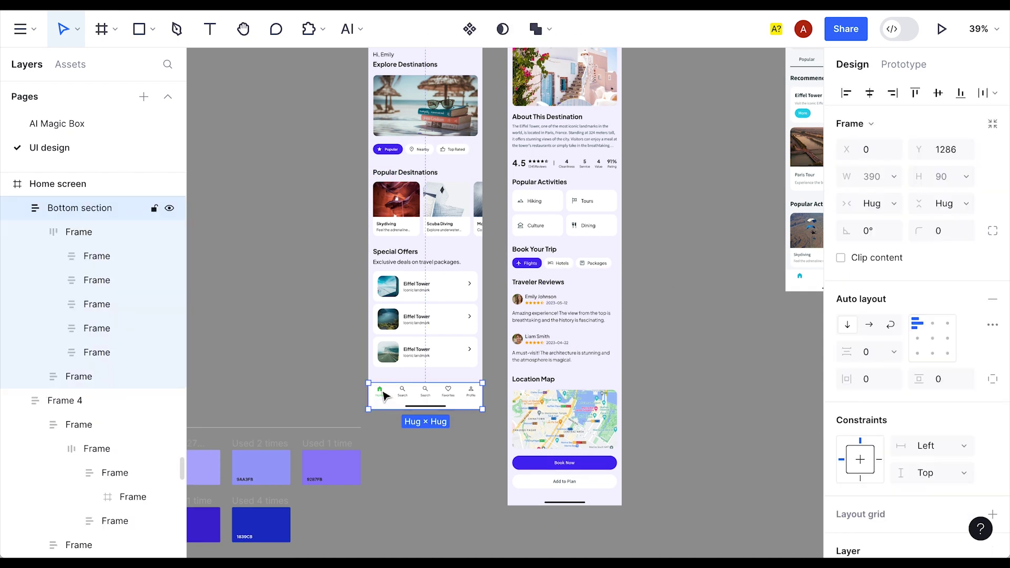
scroll(847, 406, down, 5)
click(845, 392)
click(666, 487)
click(605, 462)
click(426, 485)
- Move the pasted color swatches farther away from the Home and Details screens
scroll(426, 487, down, 10)
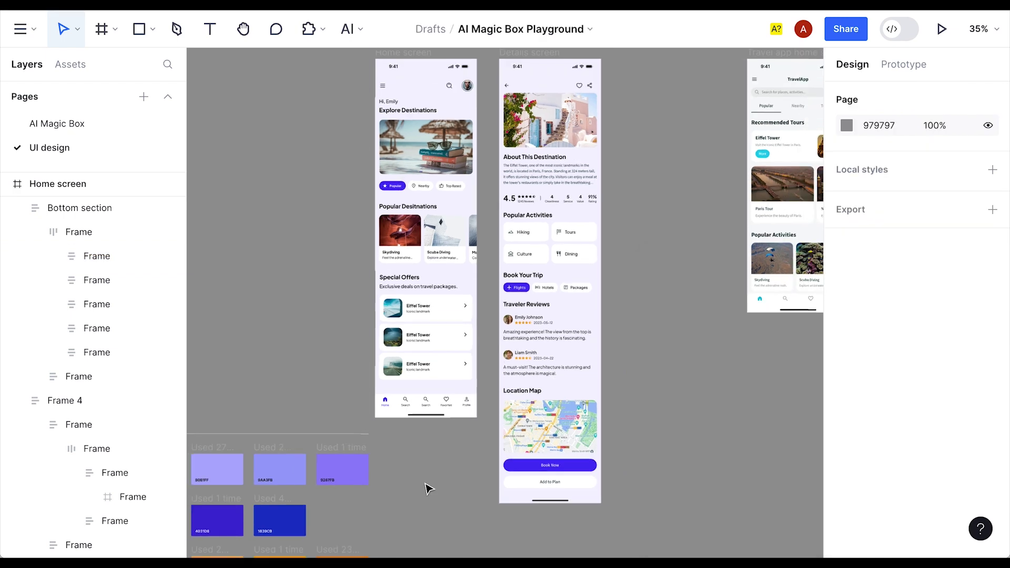
drag(352, 258, 530, 492)
scroll(456, 376, up, 4)
drag(392, 357, 1, 274)
click(421, 253)
- Recolor the ring around the Home screen's profile picture with the purple-blue sampled from the Popular chip
scroll(658, 121, up, 5)
scroll(743, 245, up, 4)
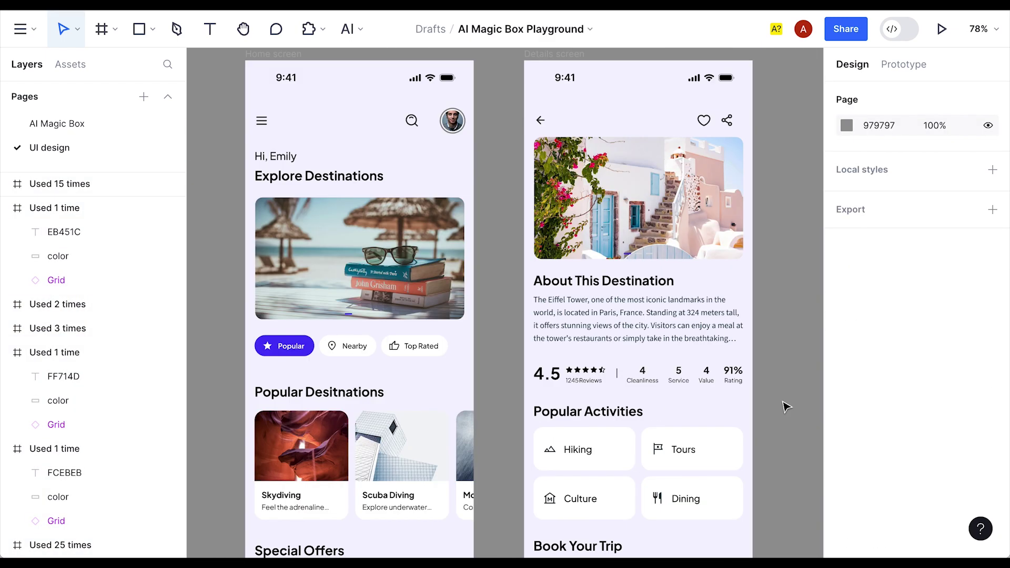
scroll(785, 406, down, 2)
scroll(514, 184, up, 1)
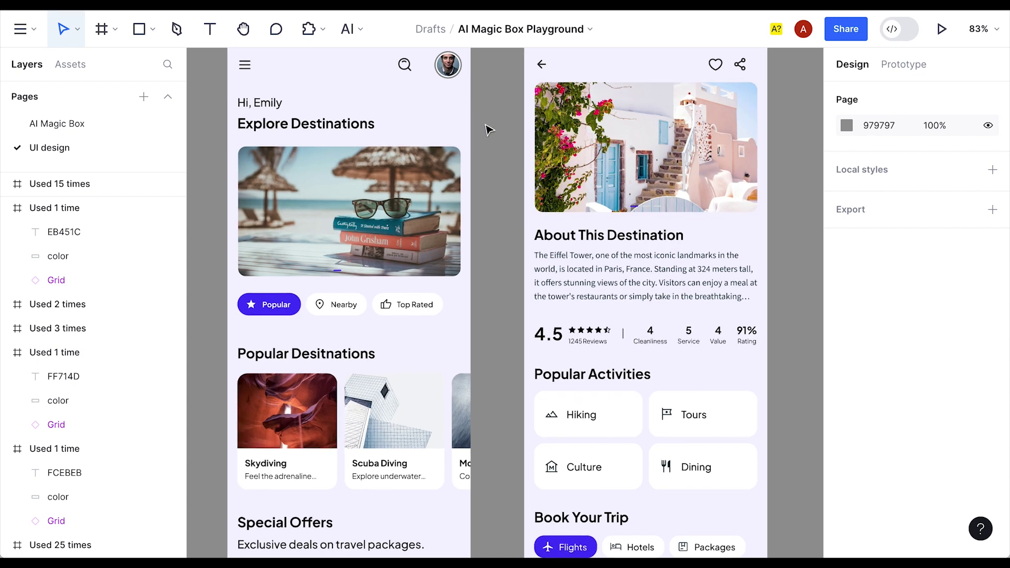
scroll(488, 130, up, 2)
click(447, 121)
scroll(915, 379, down, 3)
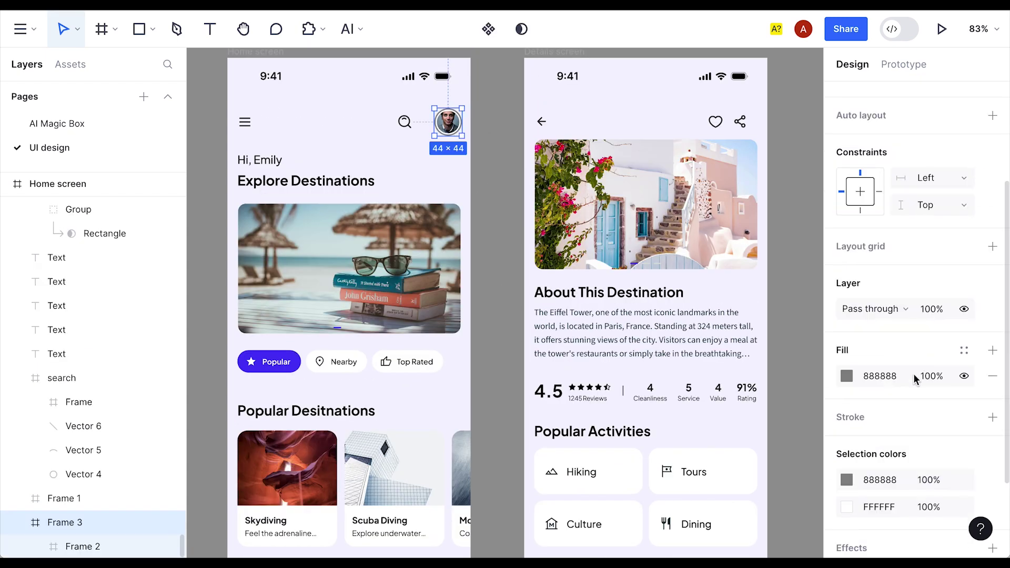
click(846, 376)
key(i)
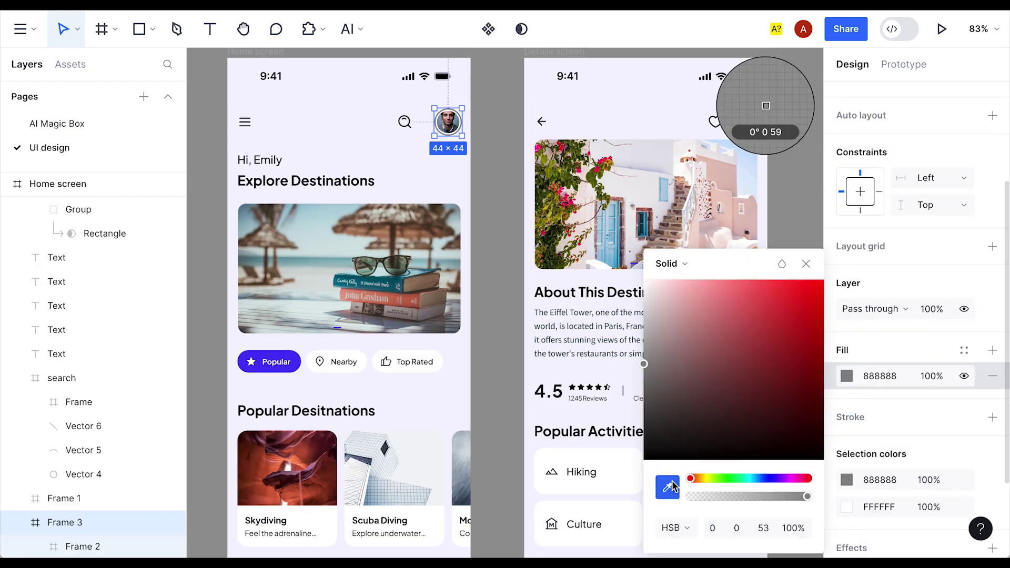
click(291, 362)
click(514, 214)
drag(464, 227, 501, 237)
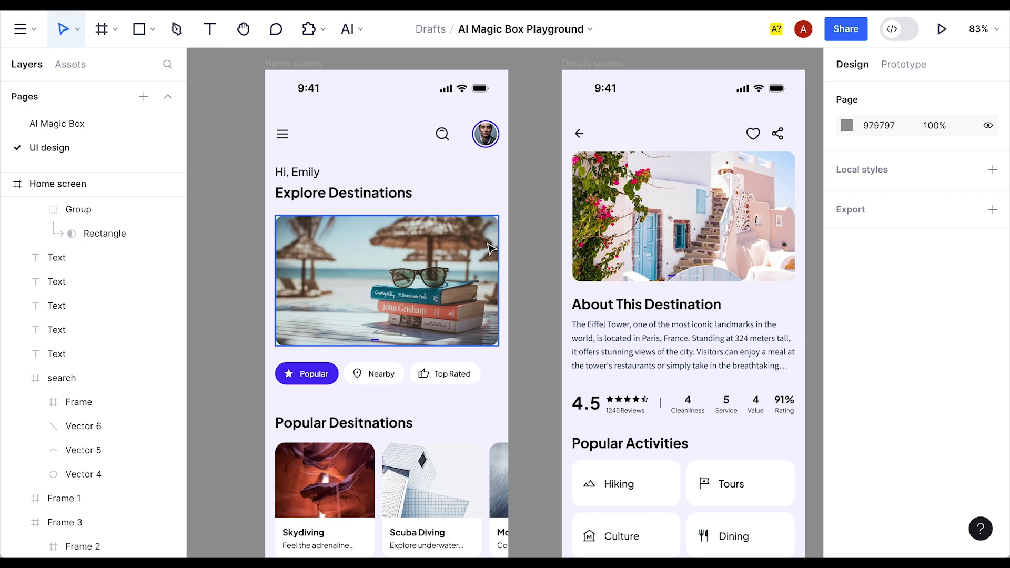
- Add auto layout to the whole Home screen frame with AI Layout and check the frame's layout settings
scroll(426, 221, down, 5)
scroll(307, 176, up, 2)
scroll(307, 175, down, 1)
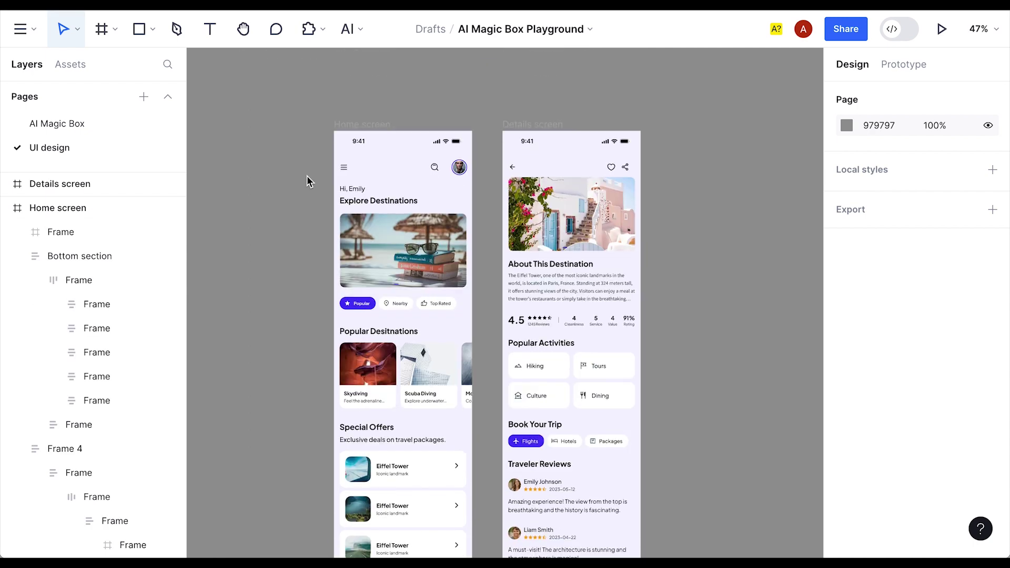
click(356, 122)
click(359, 34)
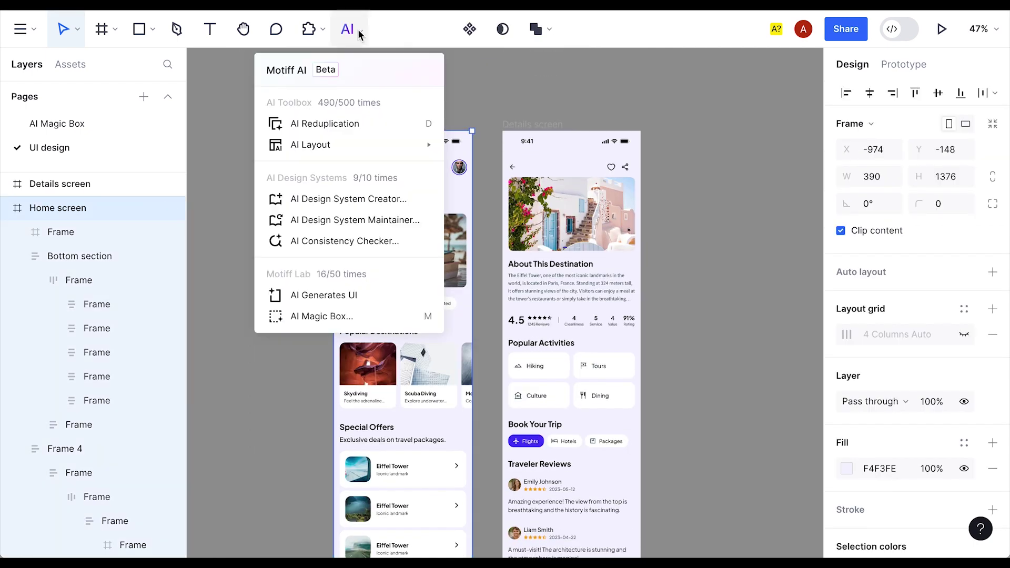
mouse_move(368, 145)
click(489, 168)
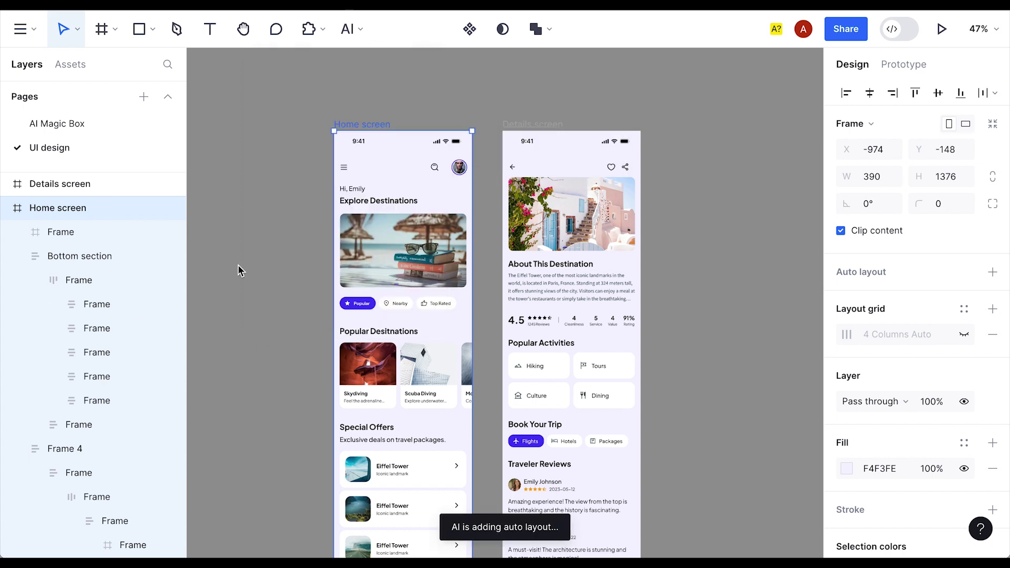
scroll(284, 241, down, 5)
scroll(282, 241, up, 4)
click(282, 240)
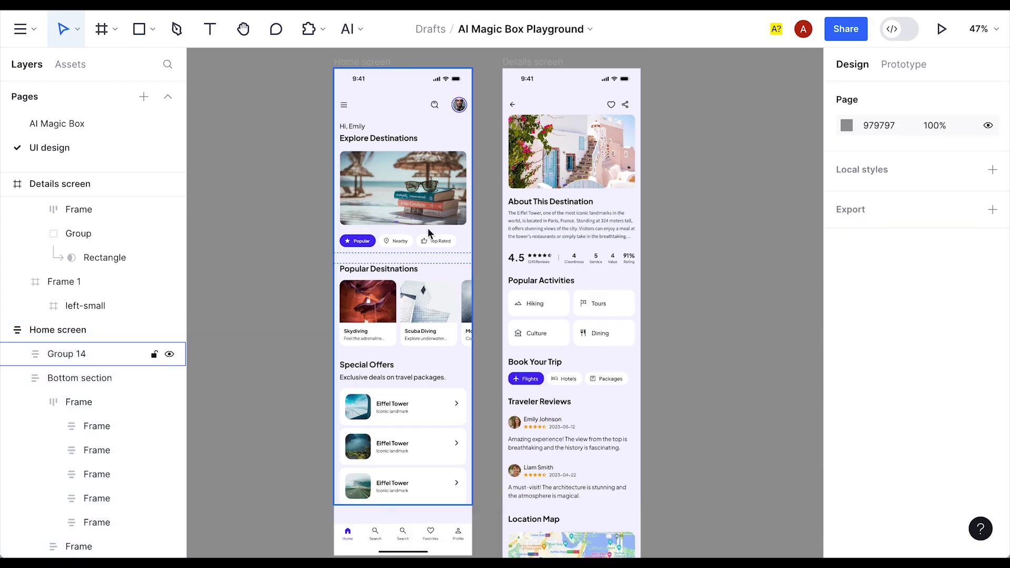
click(362, 61)
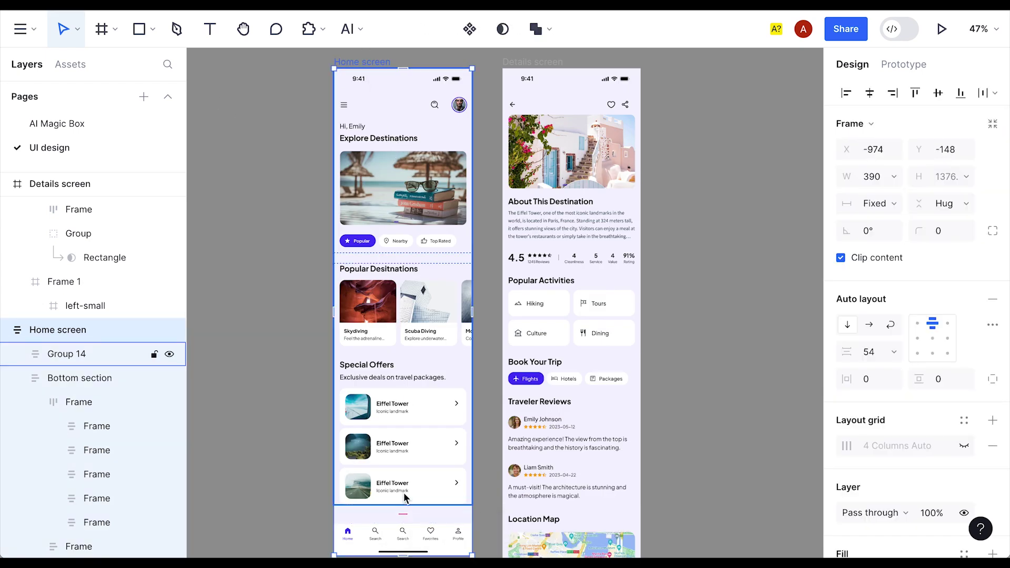
click(294, 361)
- Add auto layout to the whole Details screen frame with AI Layout
click(522, 60)
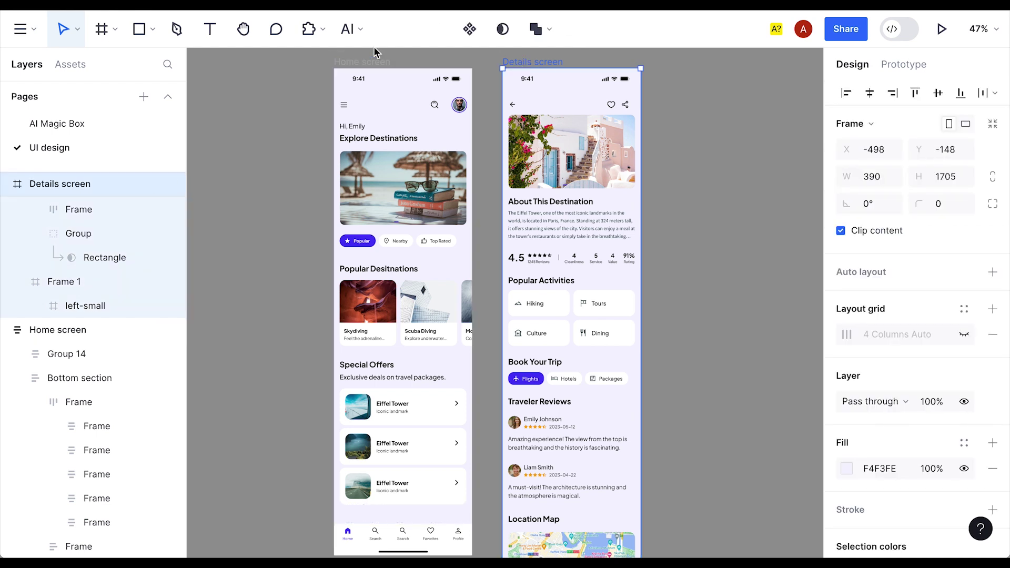
click(350, 31)
mouse_move(358, 146)
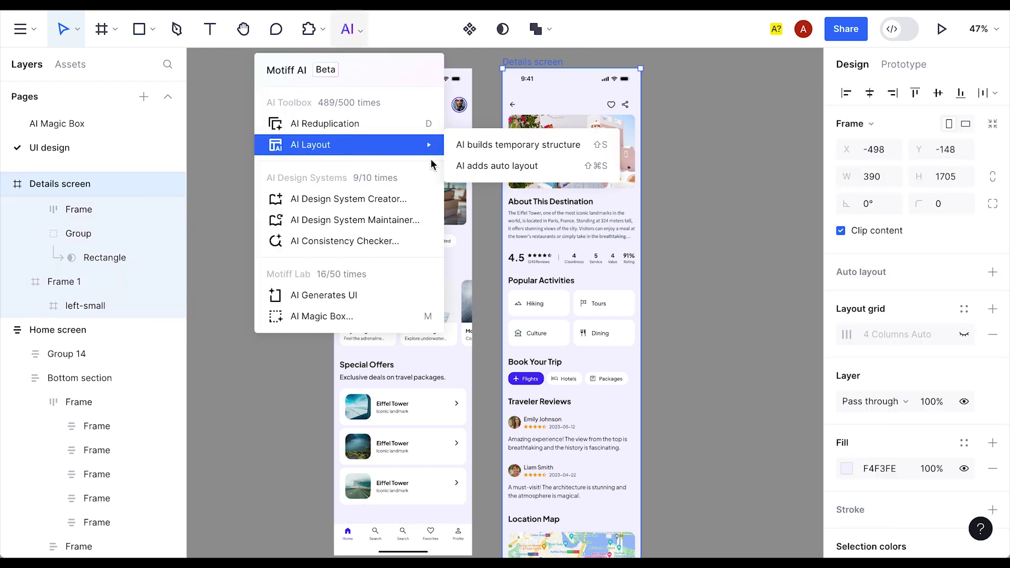
click(486, 167)
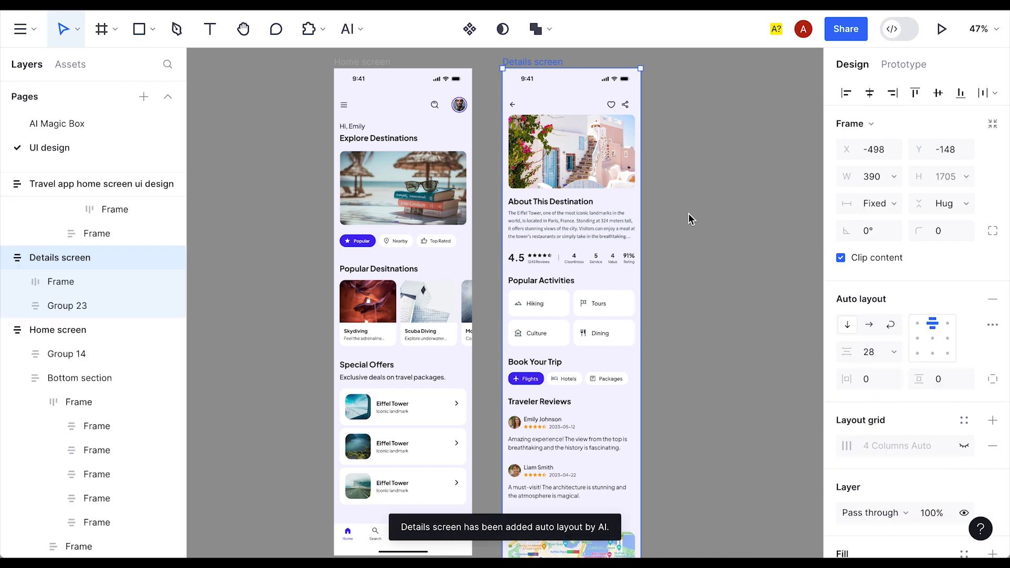
scroll(688, 213, down, 2)
click(690, 212)
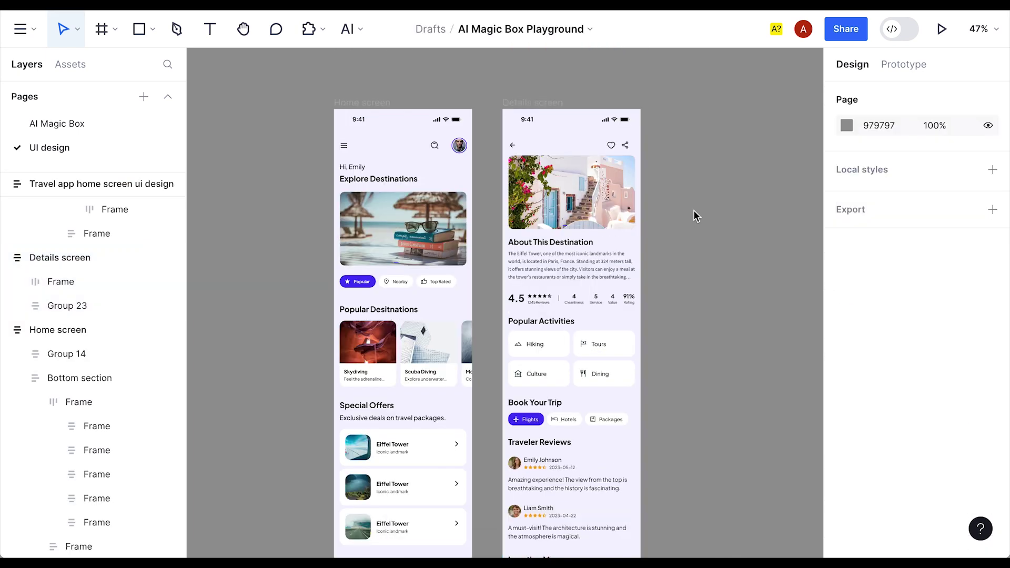
- Examine the auto layout structure of the Details and Home screens from header to end of page
scroll(579, 259, up, 5)
click(532, 255)
scroll(629, 285, down, 5)
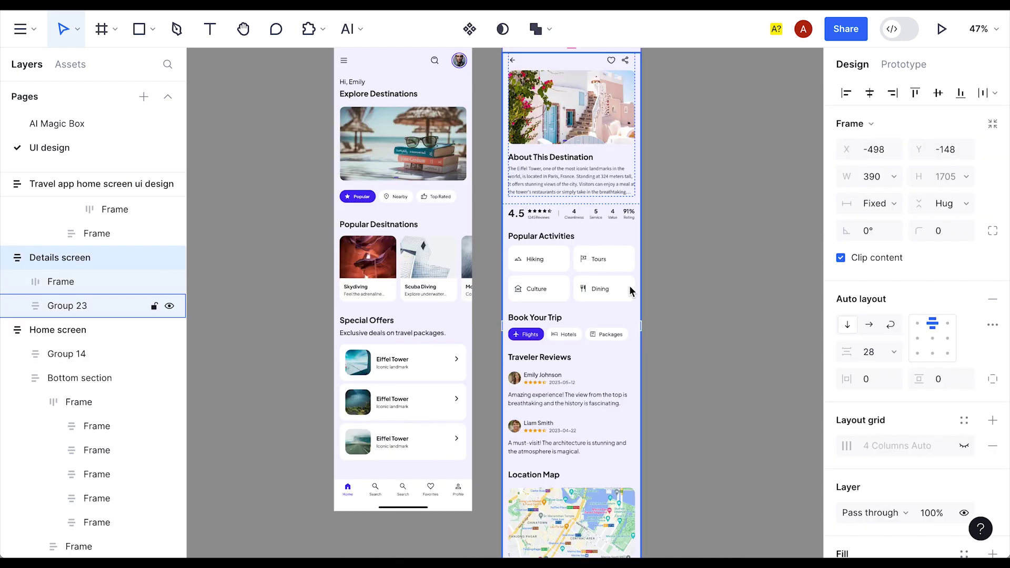
scroll(342, 353, up, 5)
click(371, 268)
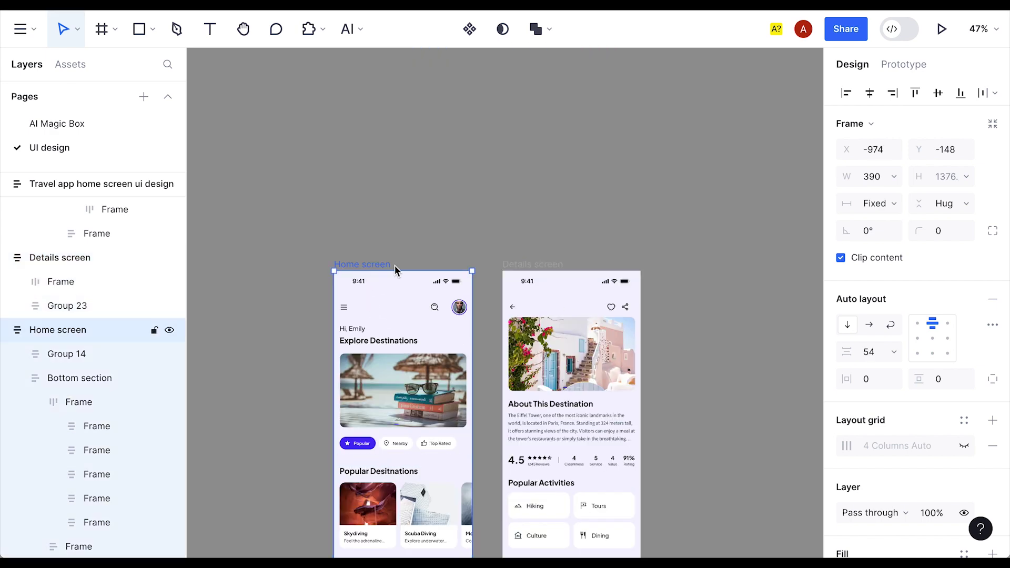
scroll(719, 379, down, 7)
scroll(717, 363, up, 5)
click(718, 342)
scroll(719, 342, down, 1)
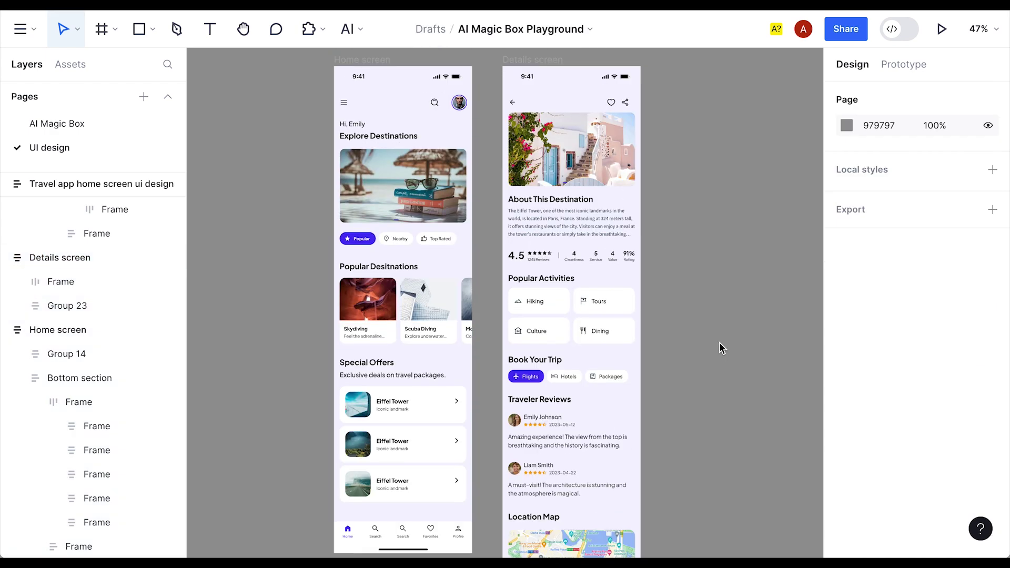